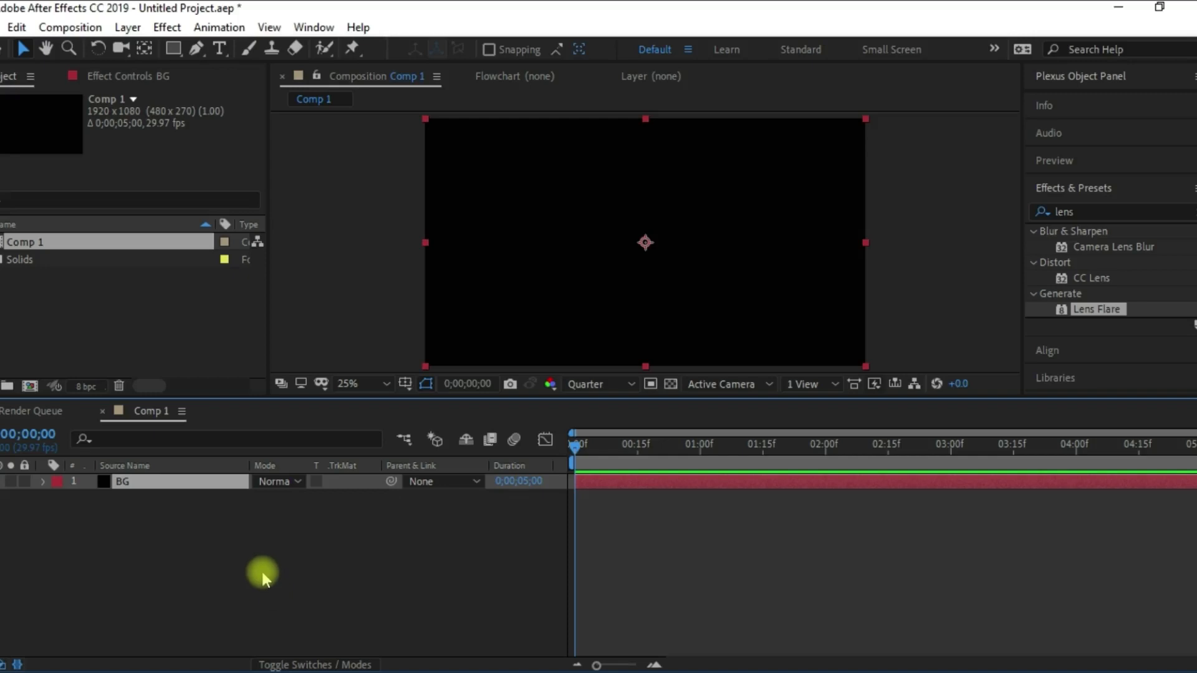
# Apply the Gradient Ramp effect to the BG layer and set its ramp shape to Radial Ramp.
pyautogui.doubleClick(1085, 212)
pyautogui.press('BackSpace')
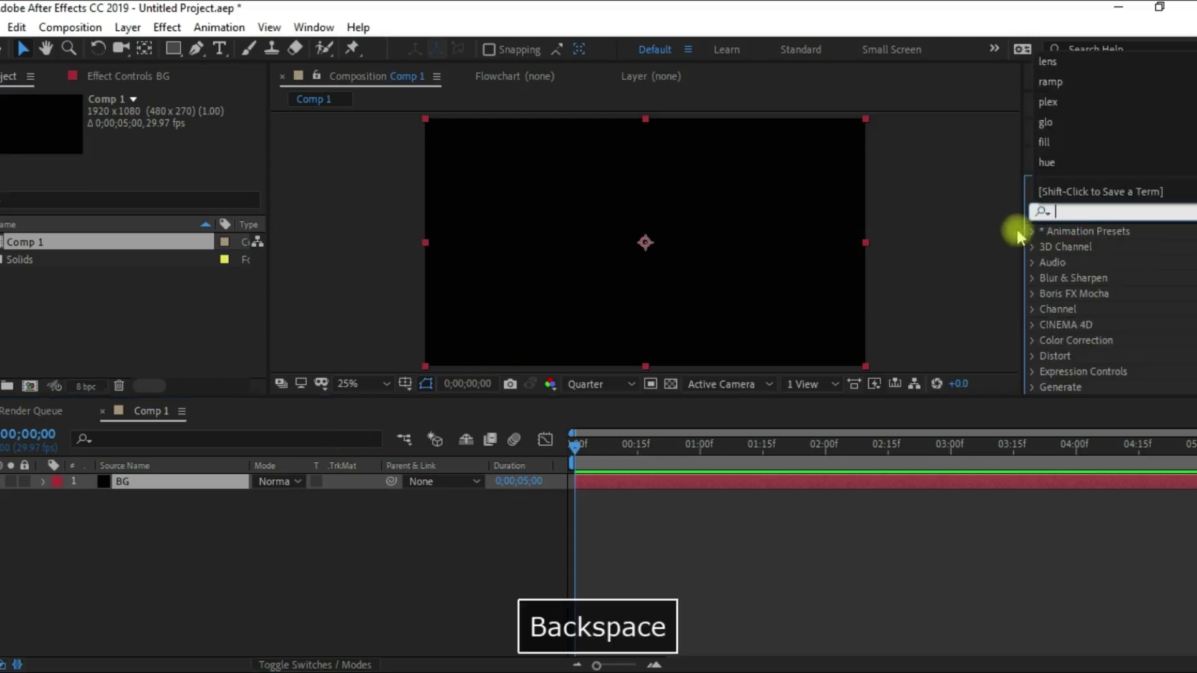
pyautogui.write('ramp')
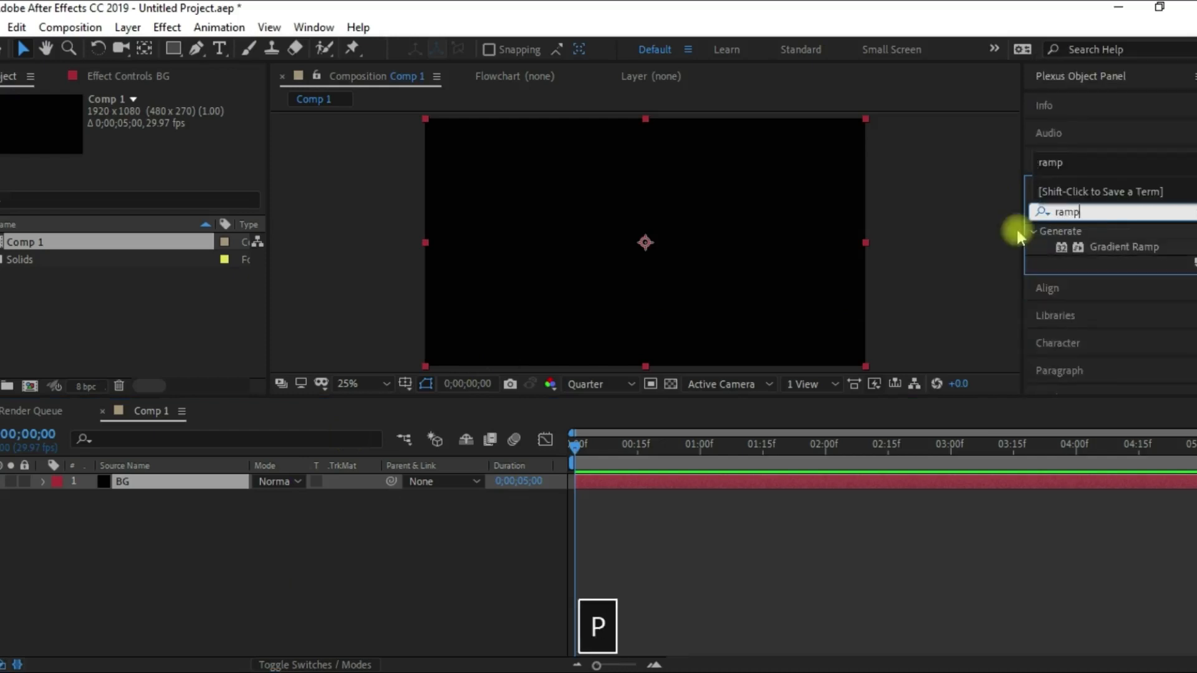
pyautogui.moveTo(1122, 247); pyautogui.dragTo(601, 258)
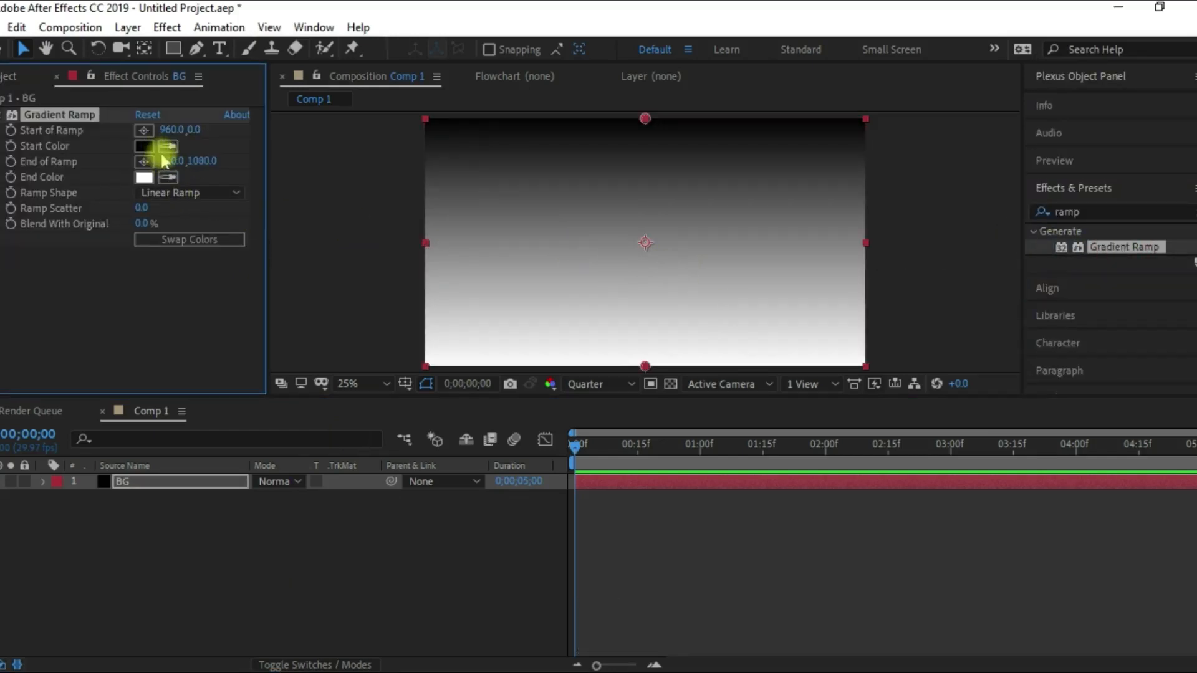
pyautogui.click(175, 192)
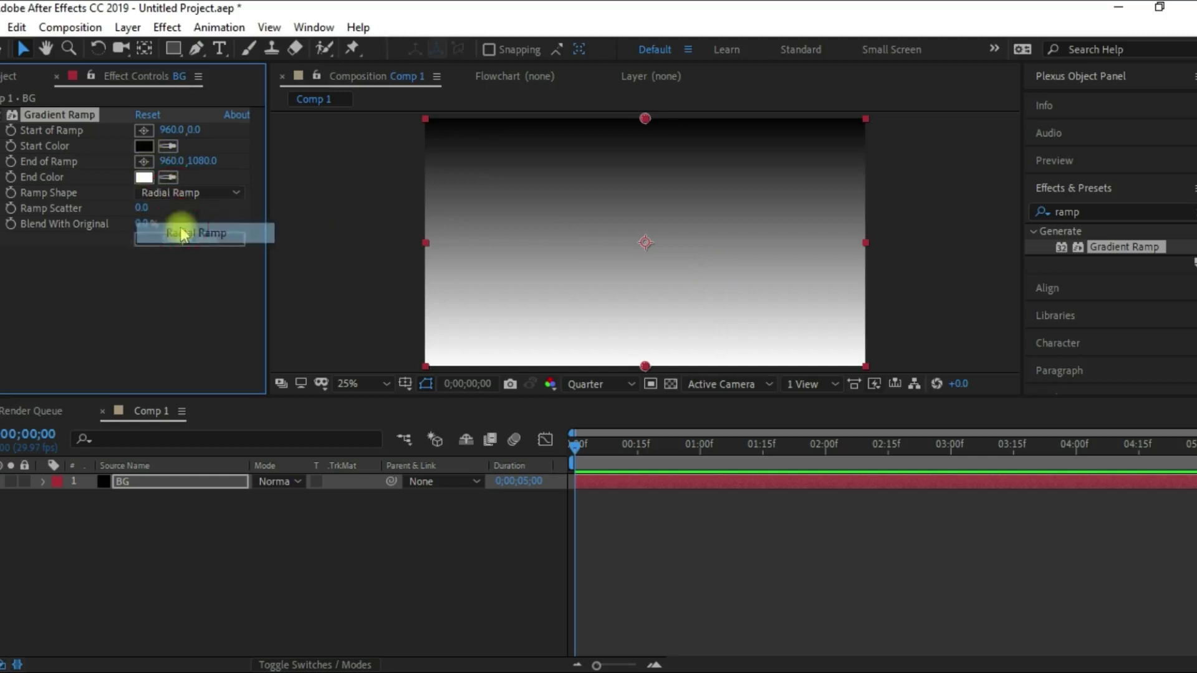
pyautogui.click(176, 233)
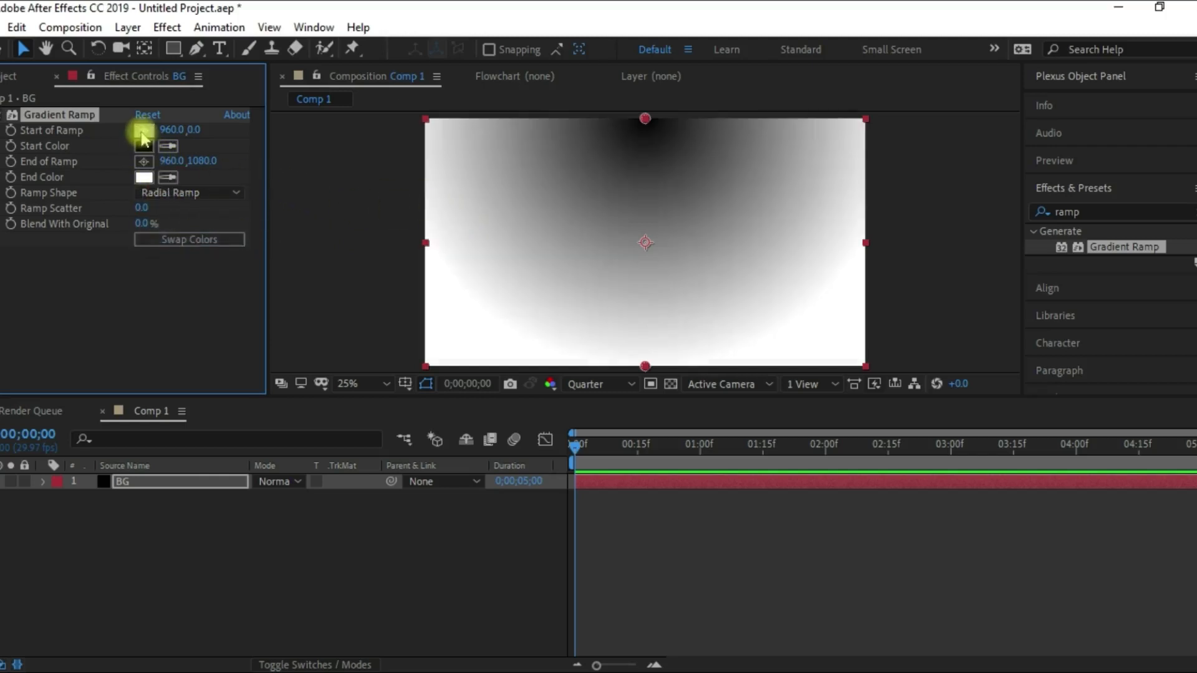
# Place the ramp's start point at the composition center, about 952, 536, and its end point just outside the upper-left corner, about -32, 4.
pyautogui.click(145, 130)
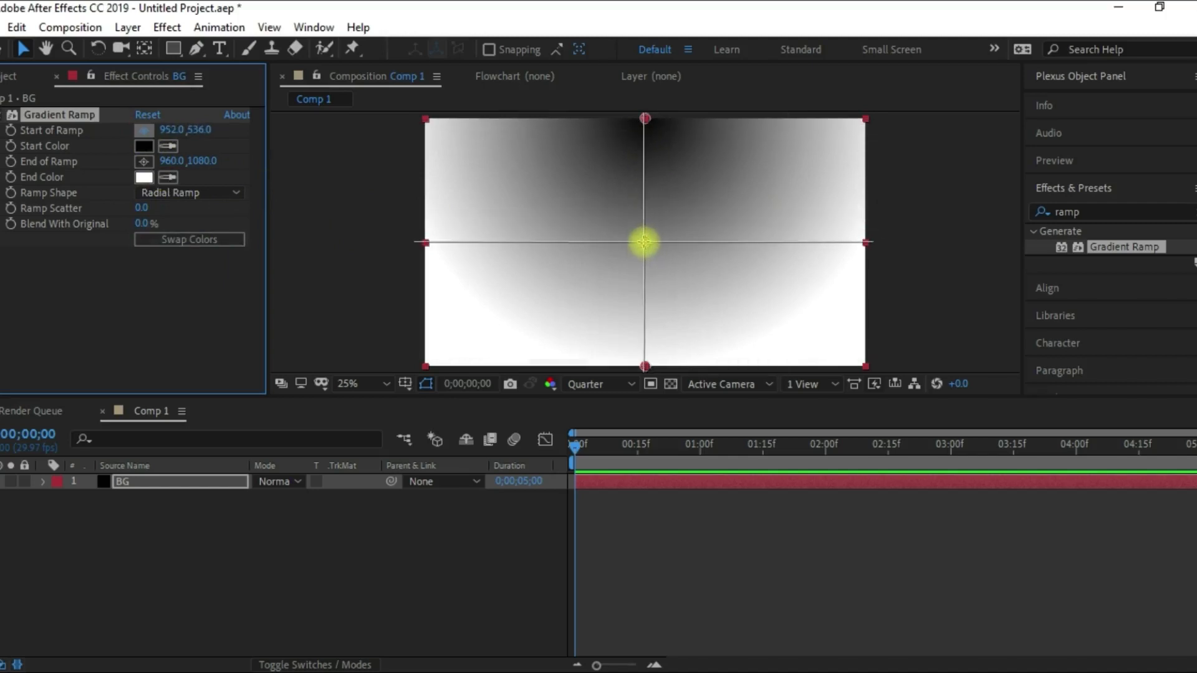
pyautogui.click(644, 242)
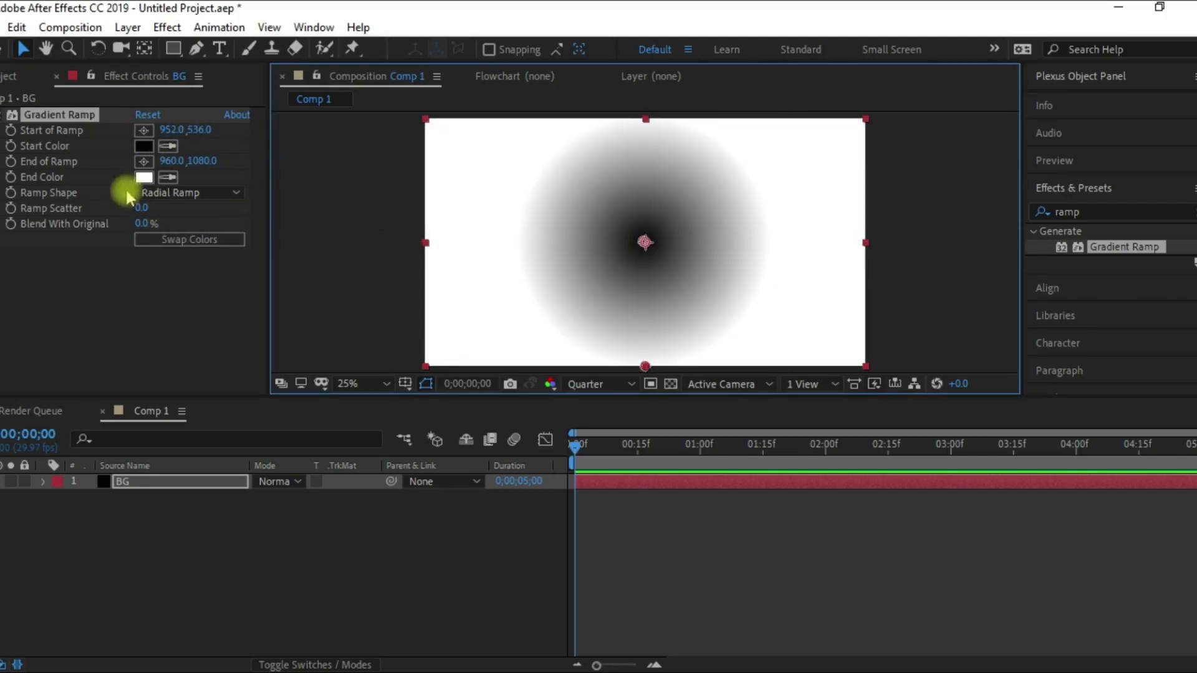
pyautogui.click(143, 163)
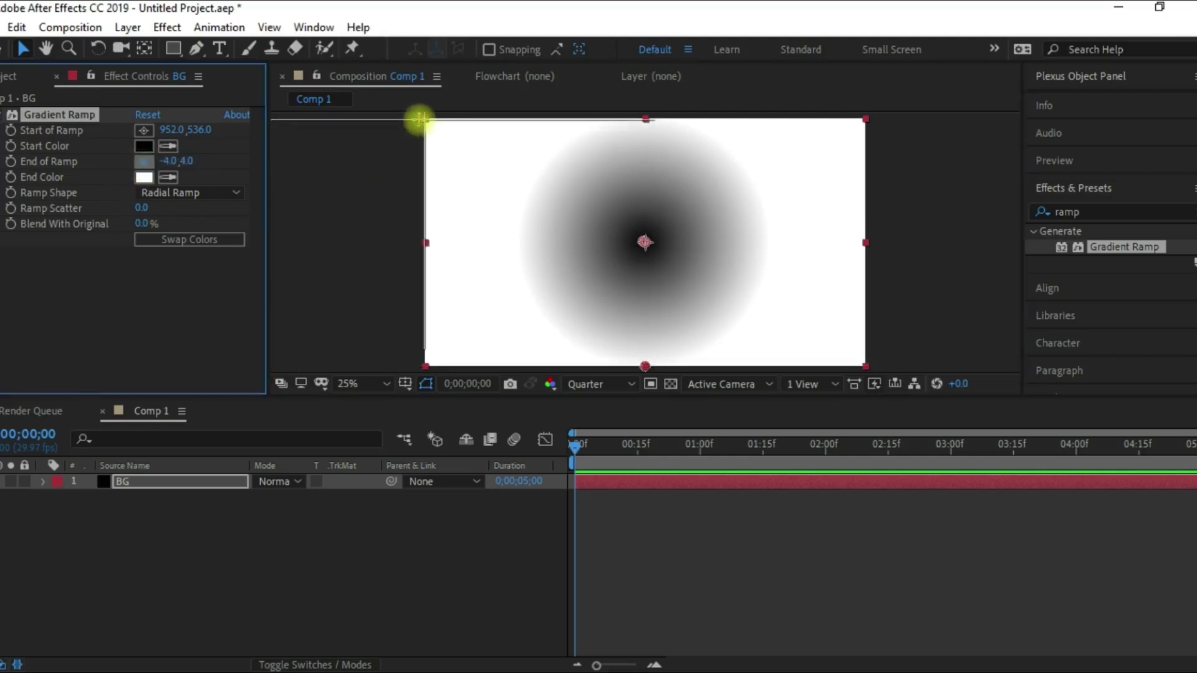
pyautogui.click(418, 119)
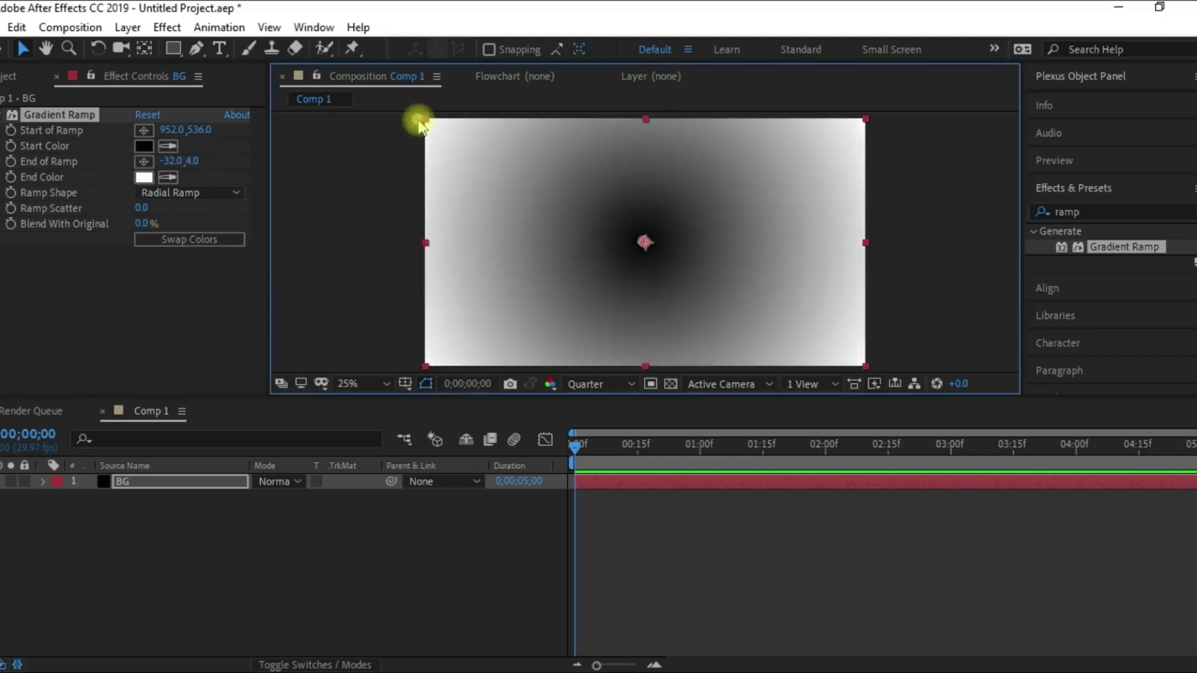
# Set the gradient ramp's start color to dark blue 090D47.
pyautogui.click(144, 147)
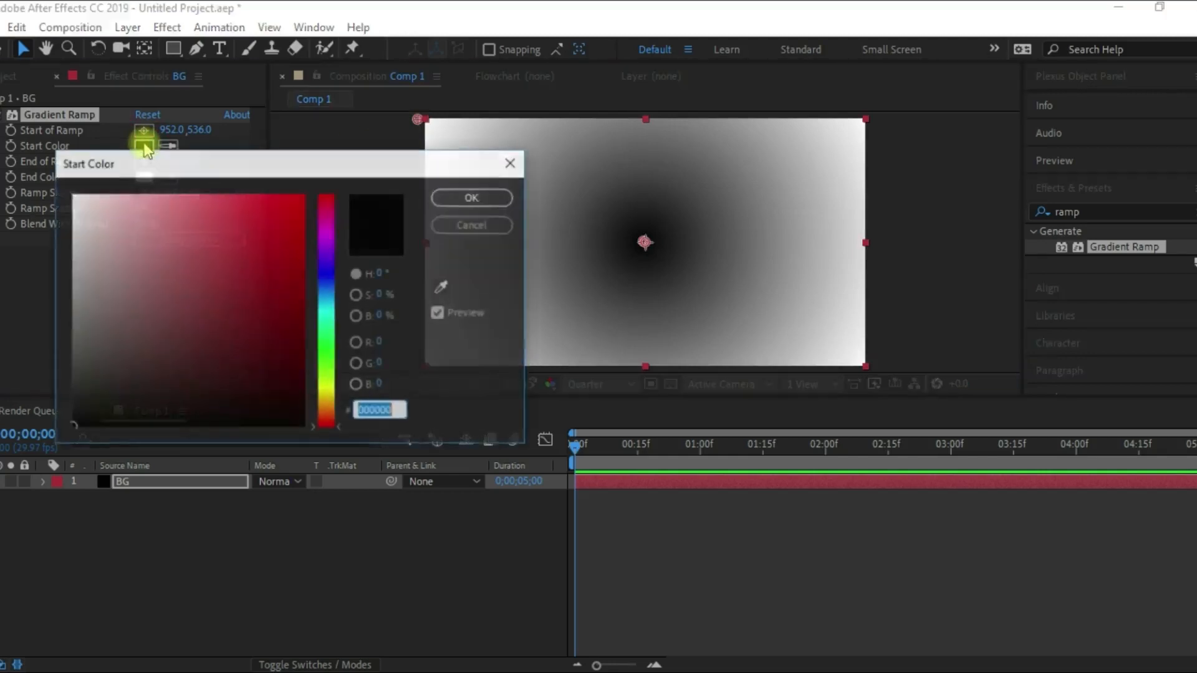
pyautogui.moveTo(325, 290); pyautogui.dragTo(321, 275)
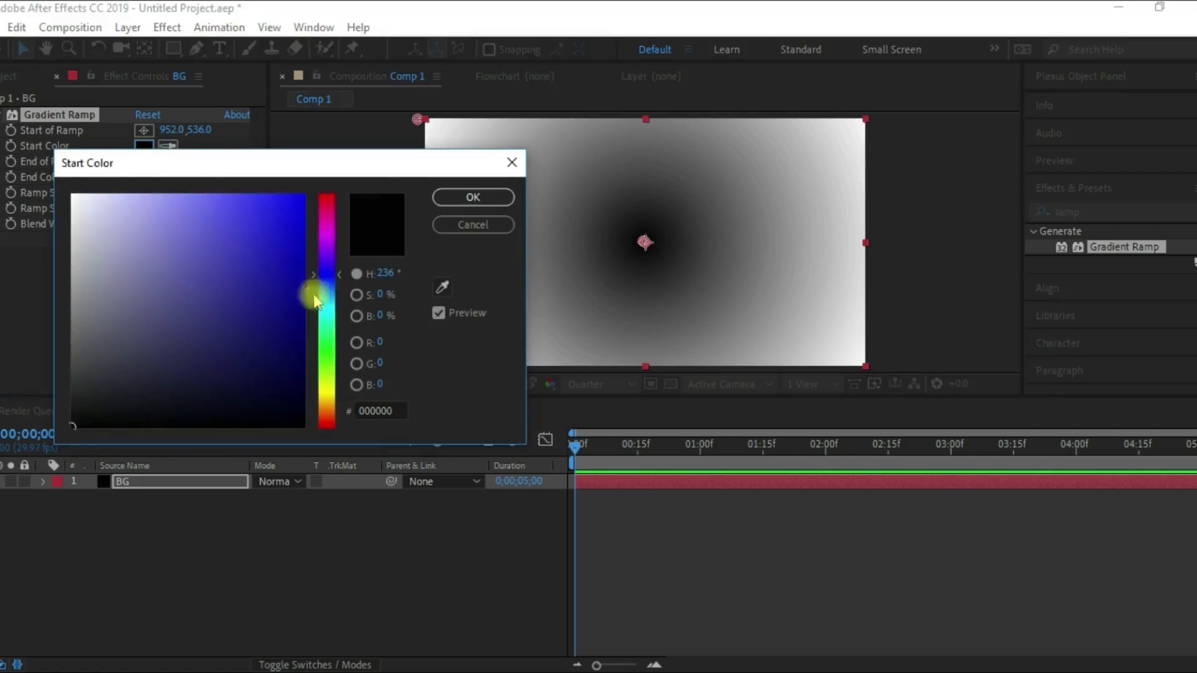
pyautogui.moveTo(286, 349); pyautogui.dragTo(276, 368)
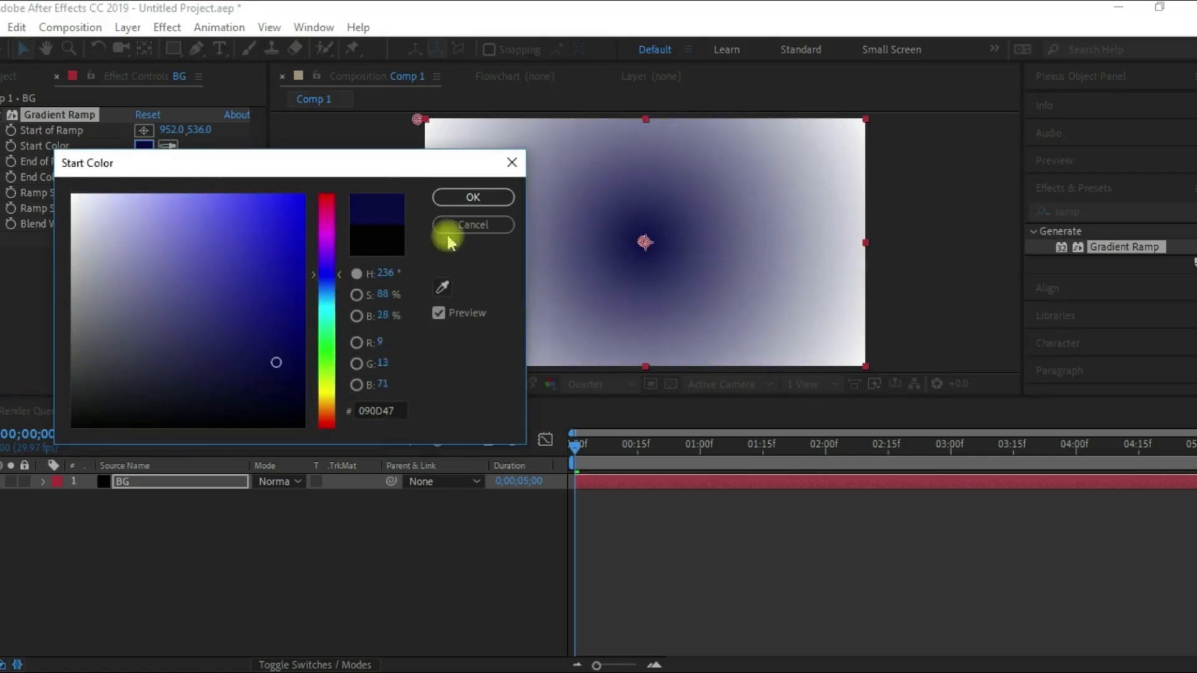
pyautogui.click(470, 197)
# Set the gradient ramp's end color to black 000000 and deselect the BG layer.
pyautogui.click(146, 179)
pyautogui.moveTo(115, 396); pyautogui.dragTo(13, 462)
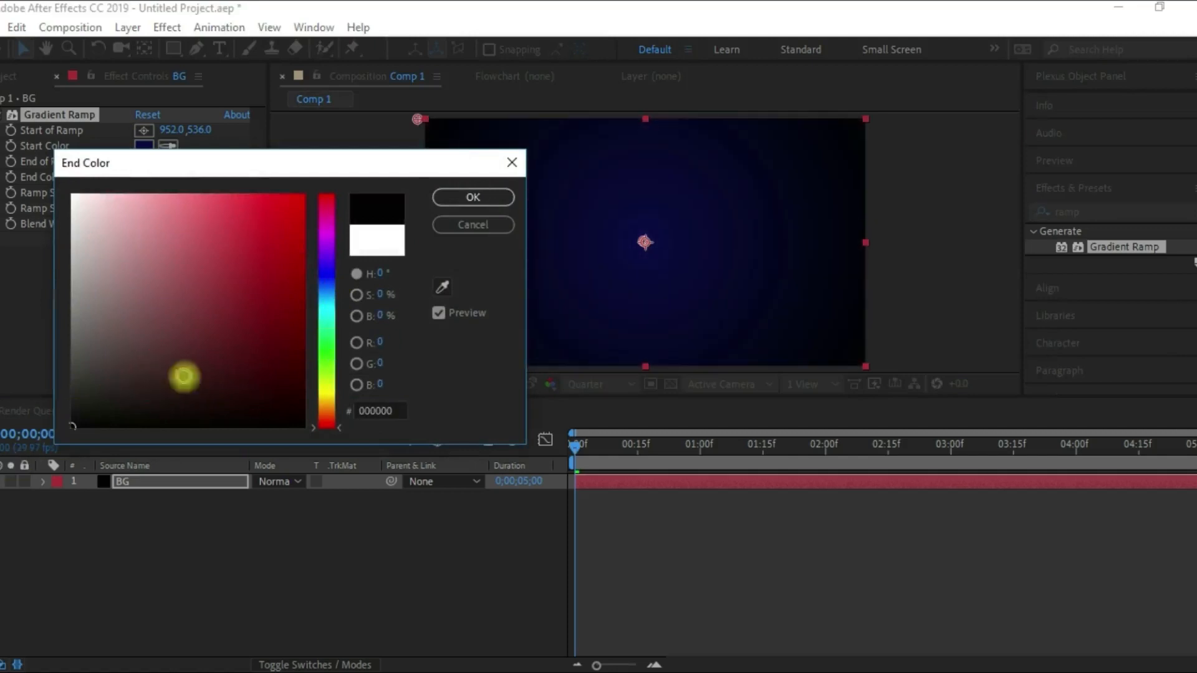
pyautogui.click(441, 197)
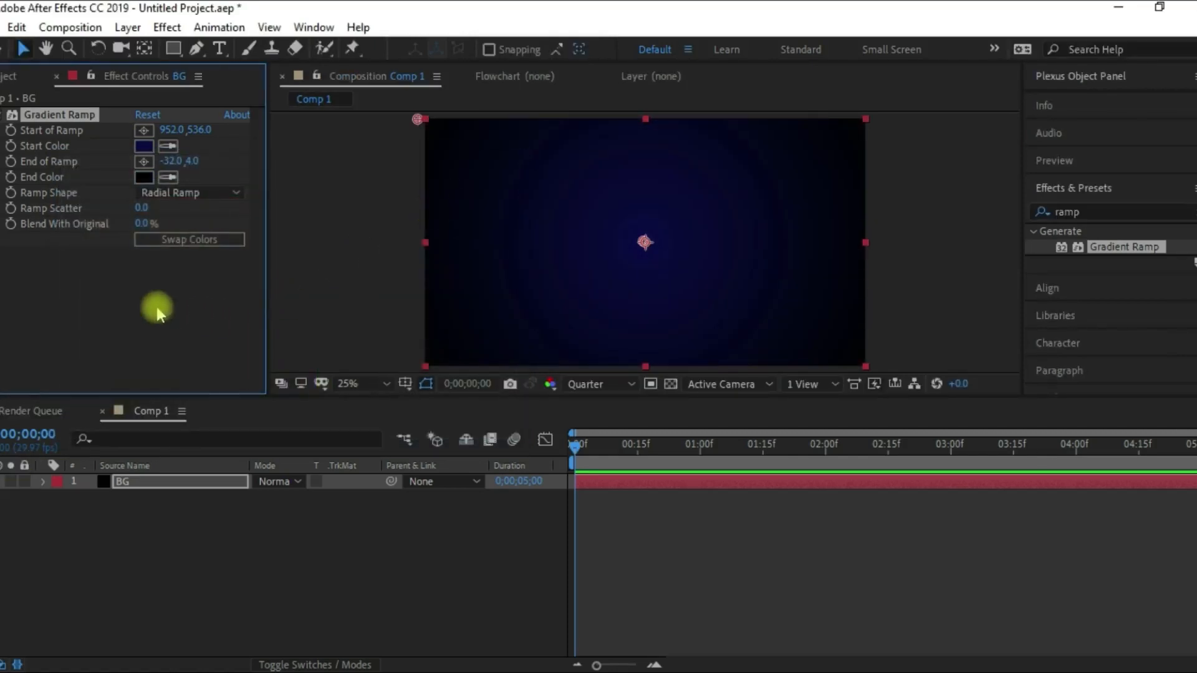
pyautogui.click(143, 548)
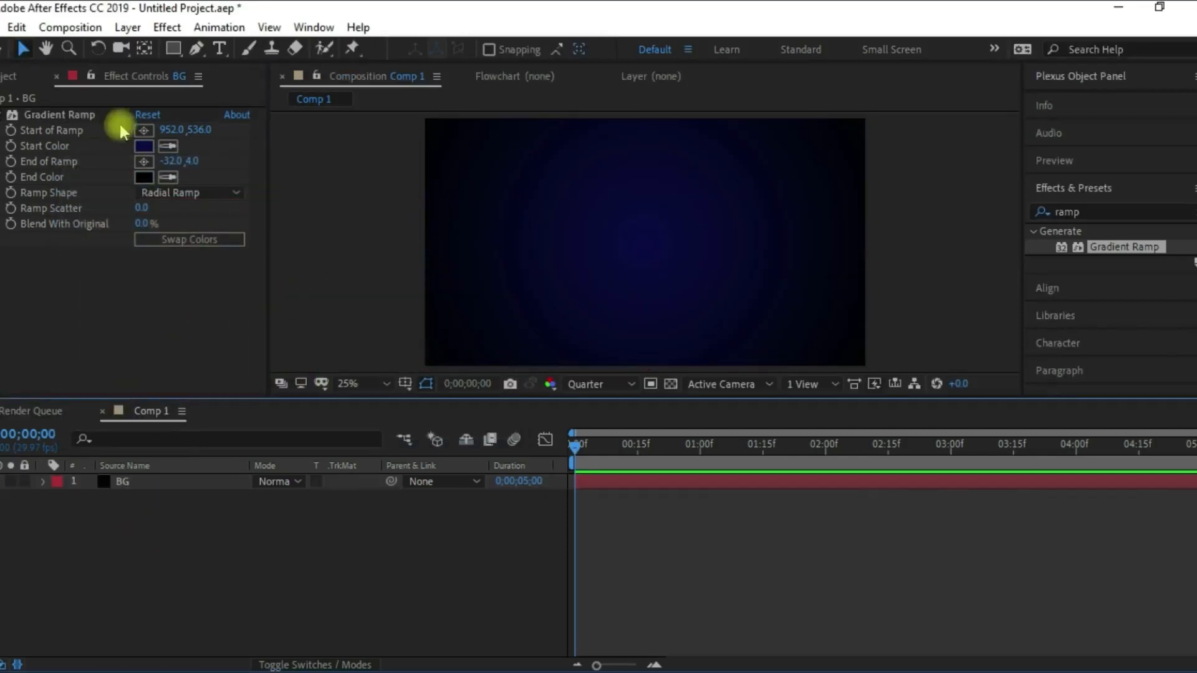
# Create a text layer reading "Shad Adventure" and center it horizontally and vertically in the composition.
pyautogui.click(221, 53)
pyautogui.press('F9')
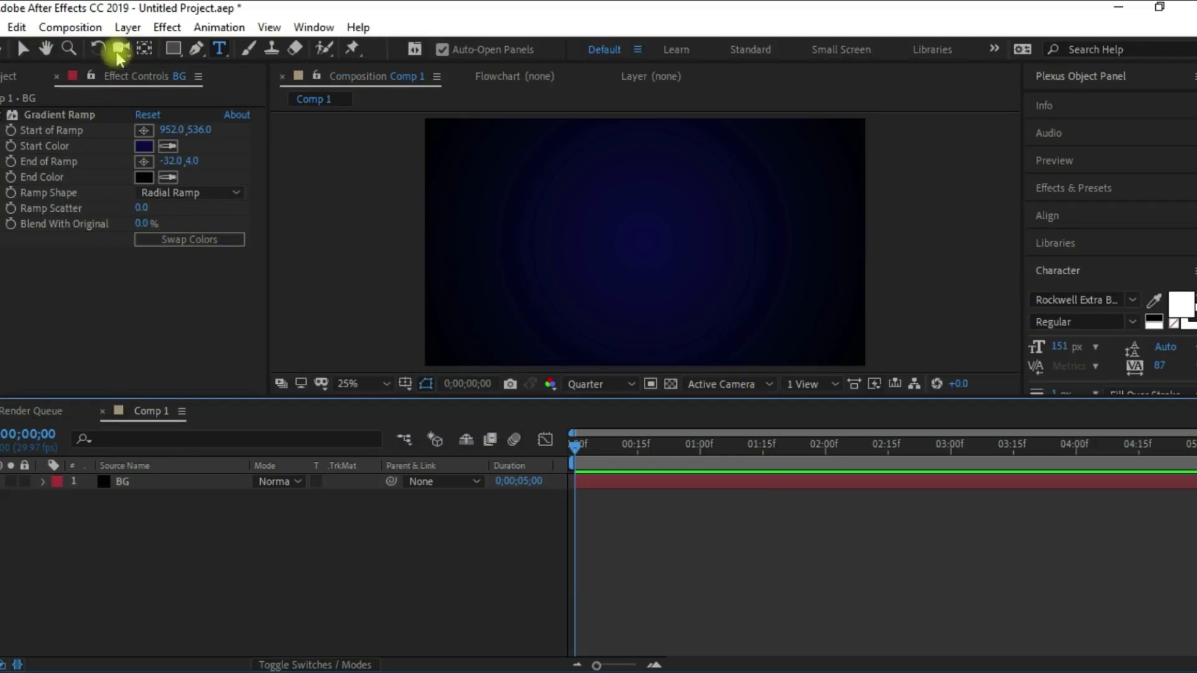
pyautogui.click(490, 248)
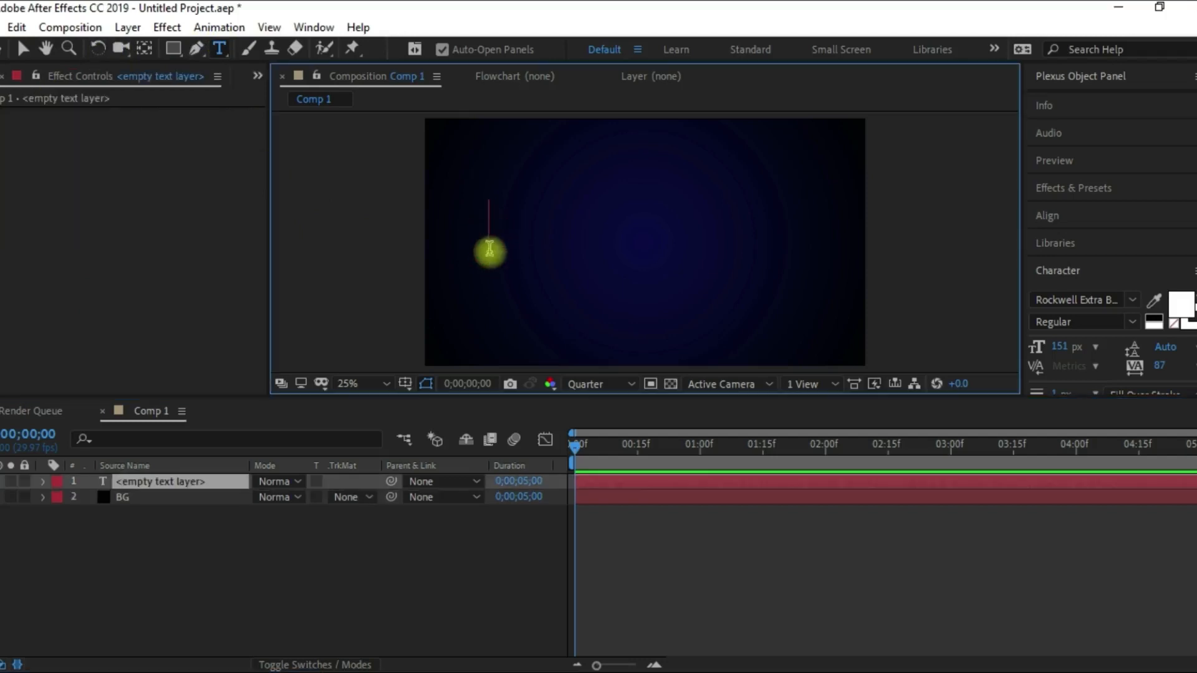
pyautogui.write('Shad ')
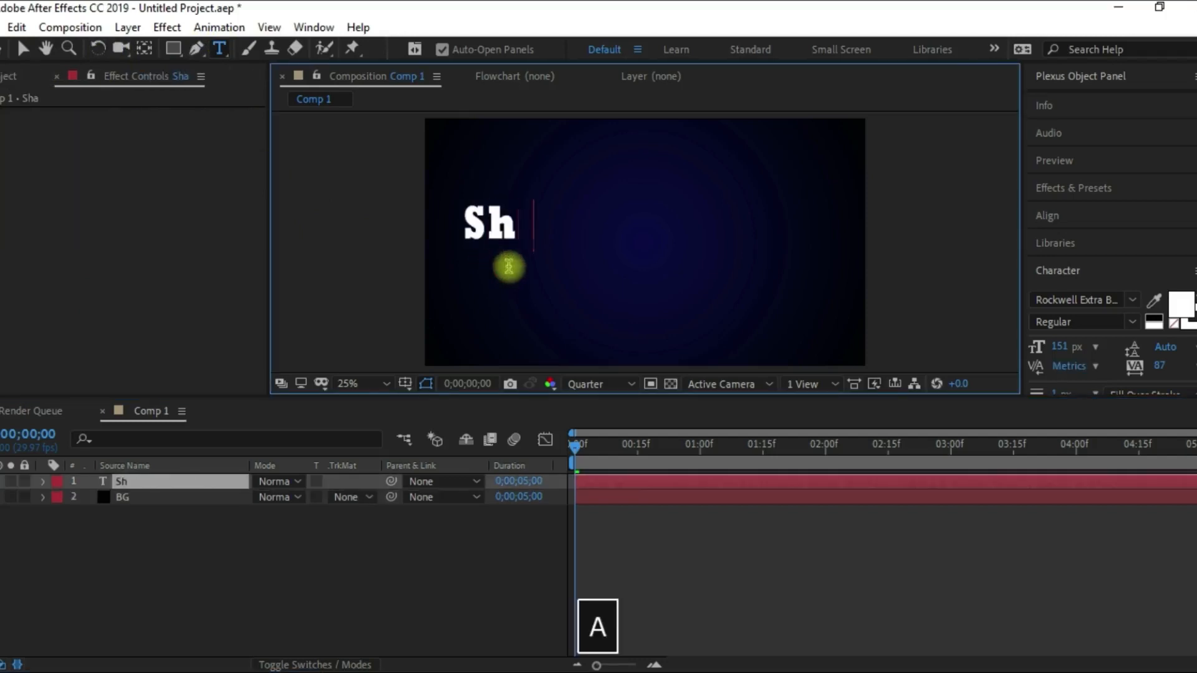
pyautogui.write('A')
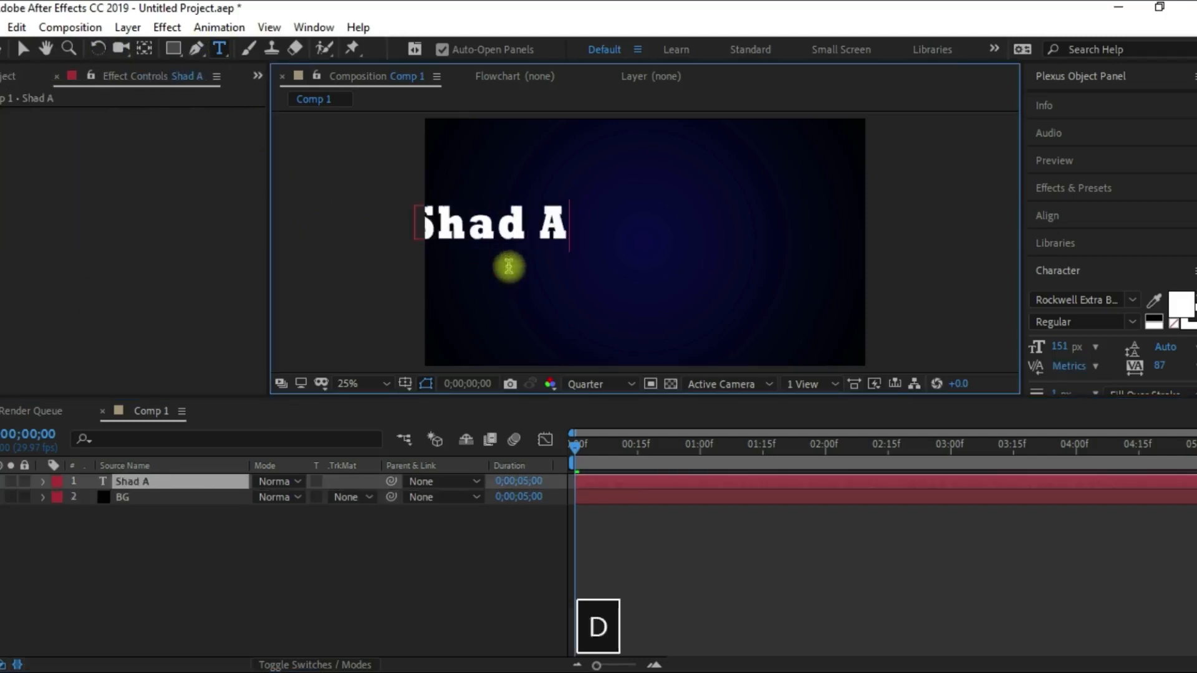
pyautogui.write('dventure')
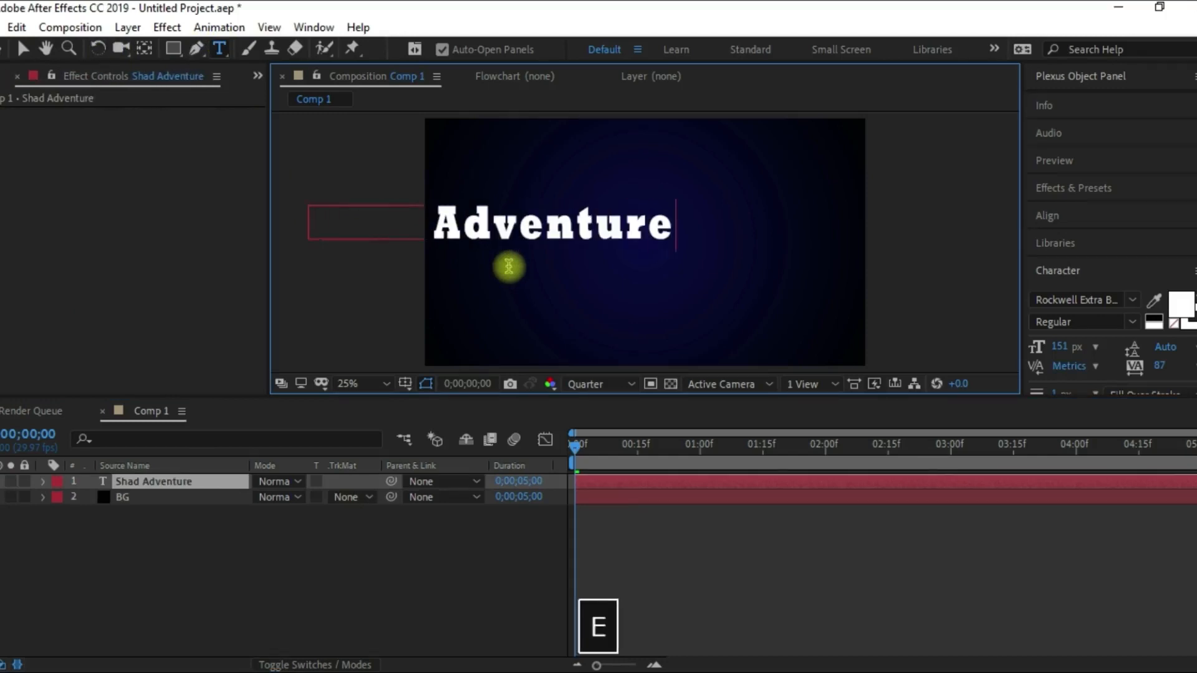
pyautogui.click(1049, 216)
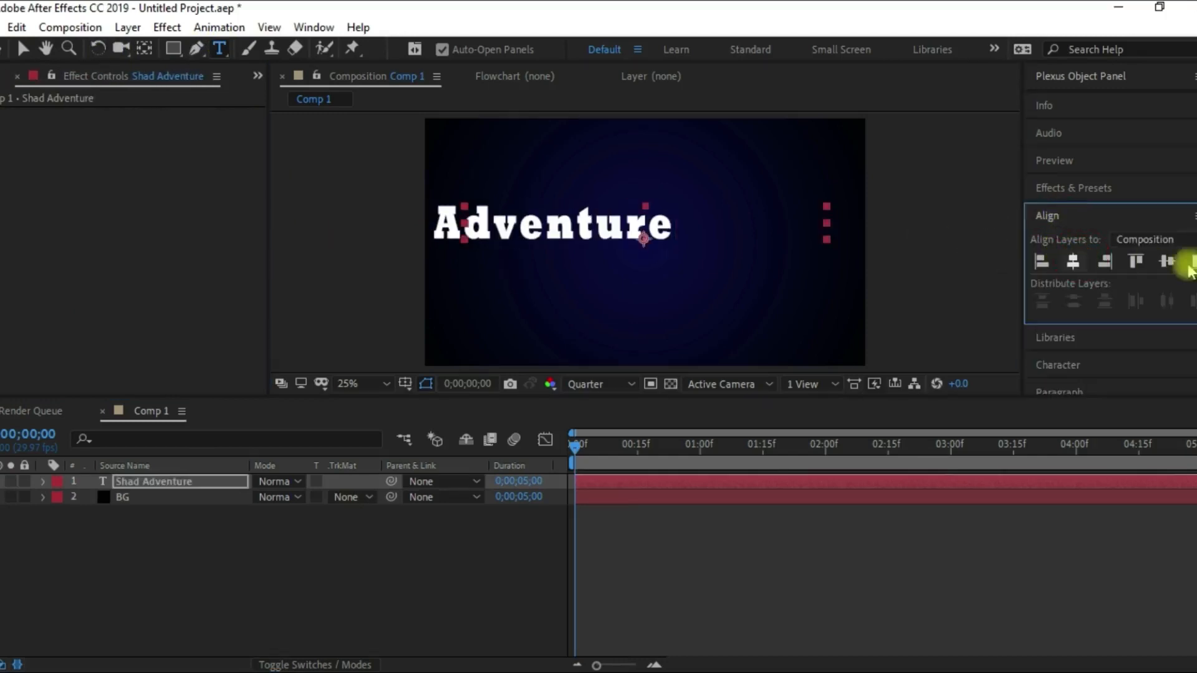
pyautogui.click(1166, 261)
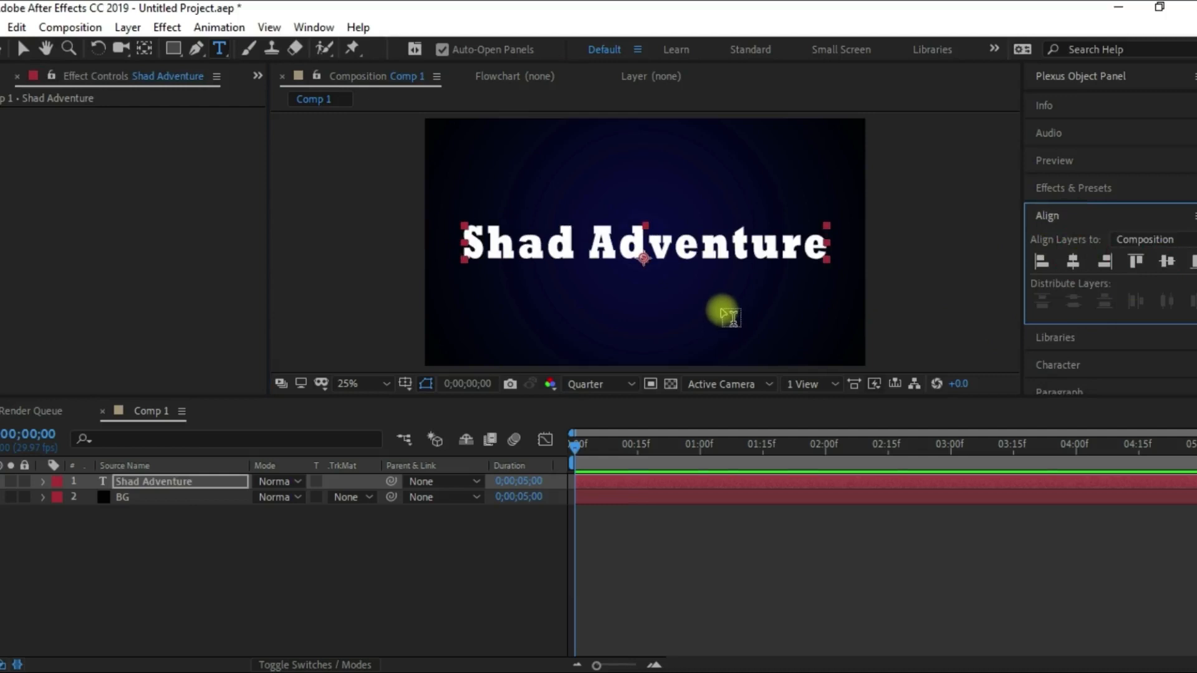
# Add a text animator with Scale, Opacity and Blur properties to the Shad Adventure layer.
pyautogui.click(166, 488)
pyautogui.click(43, 484)
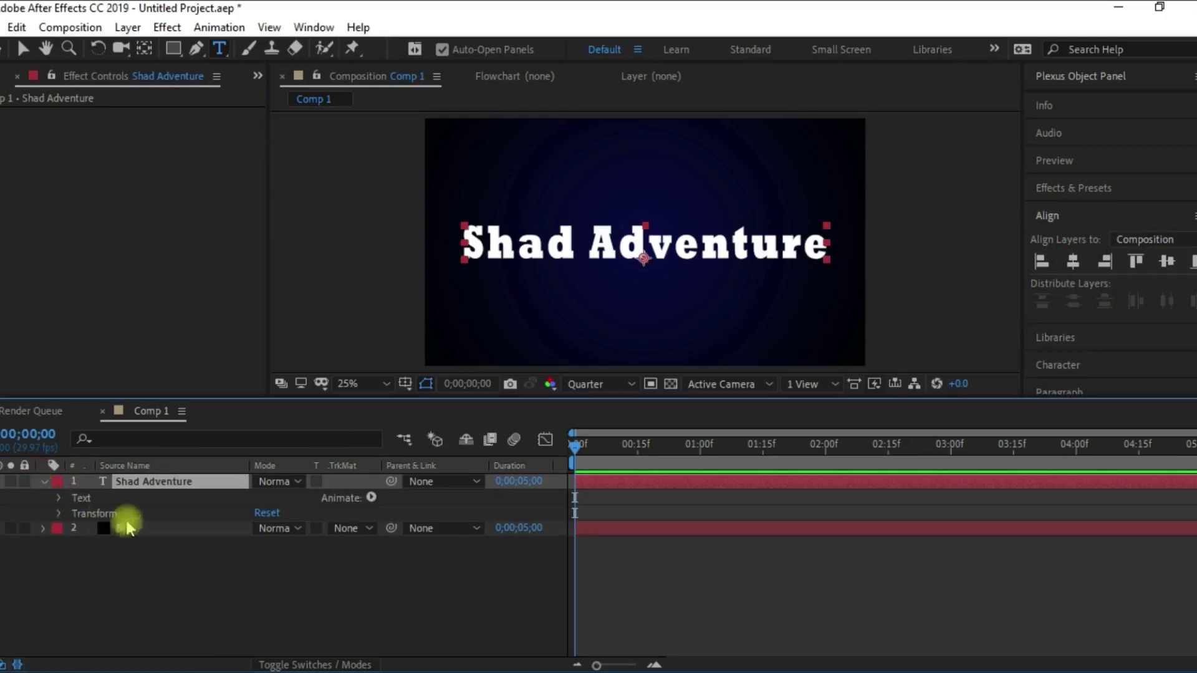
pyautogui.click(371, 497)
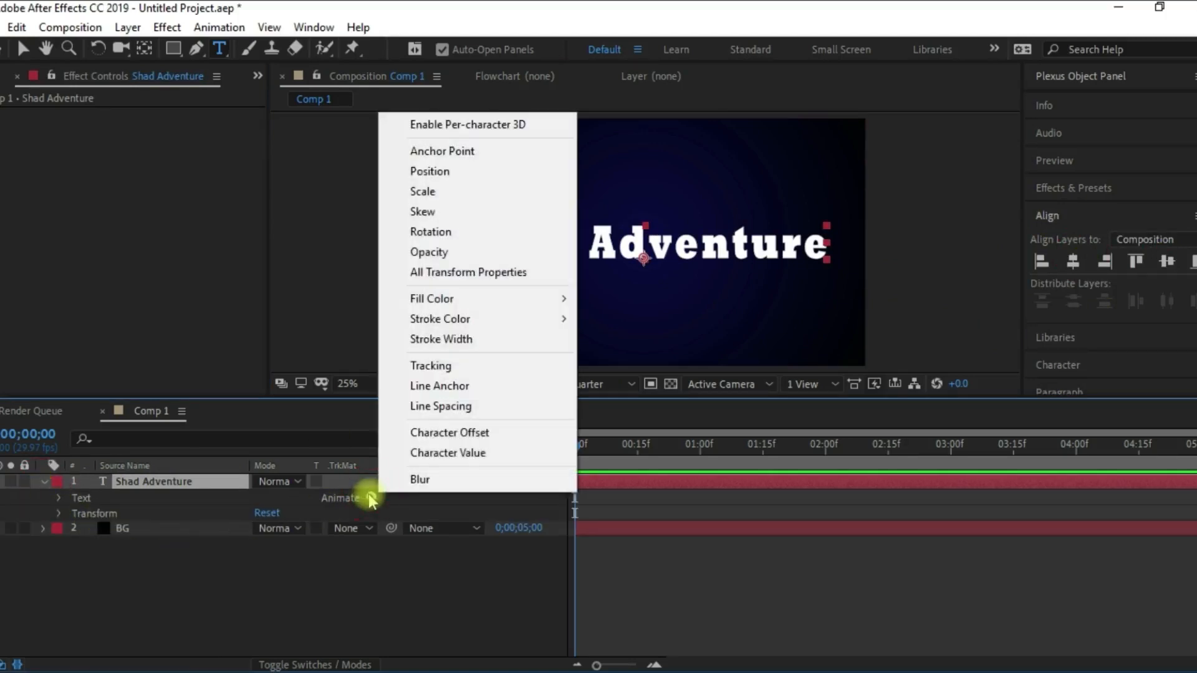
pyautogui.click(445, 192)
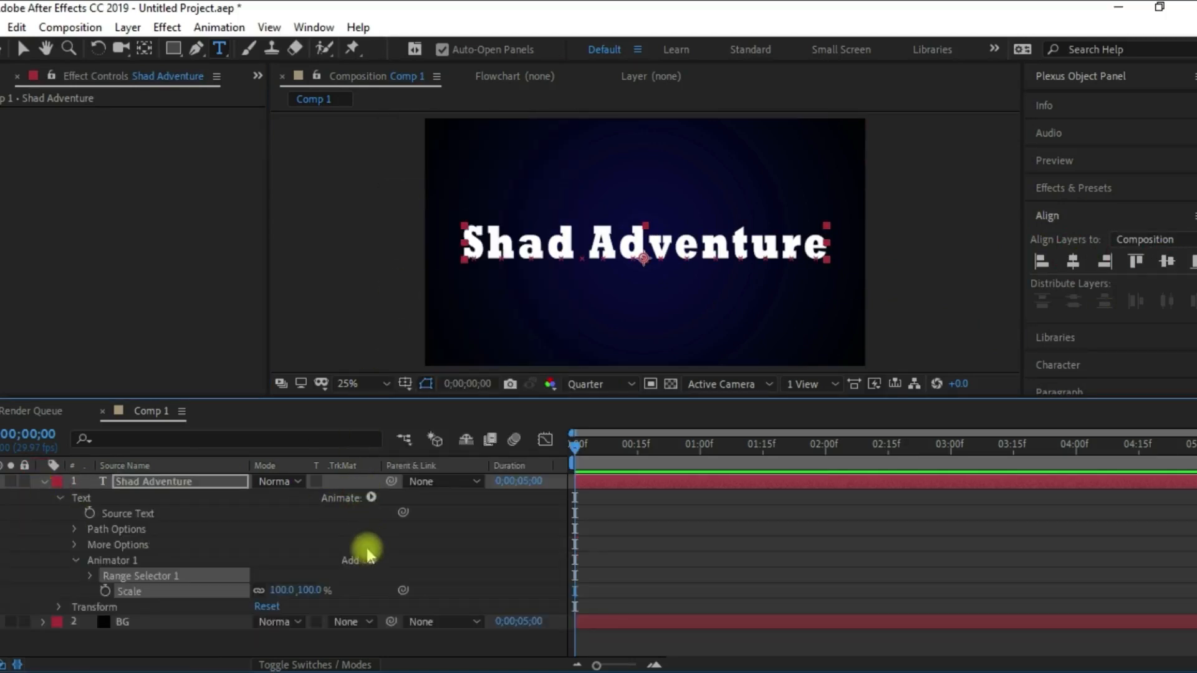
pyautogui.click(370, 559)
pyautogui.moveTo(414, 566)
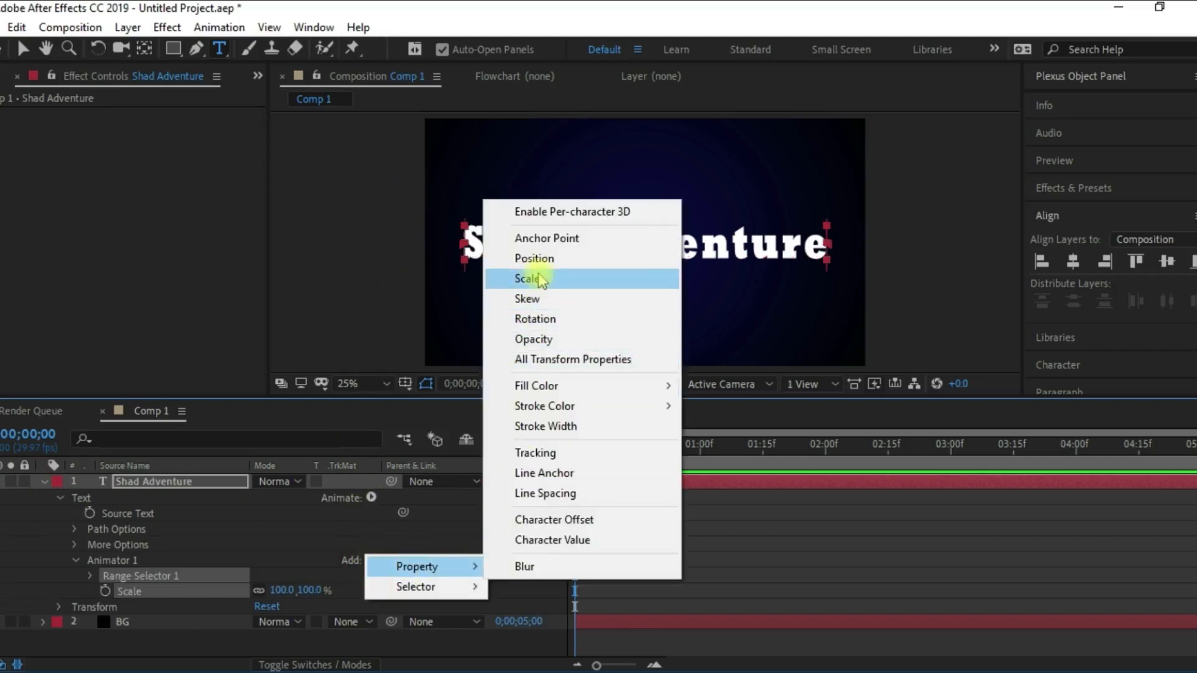
pyautogui.click(540, 341)
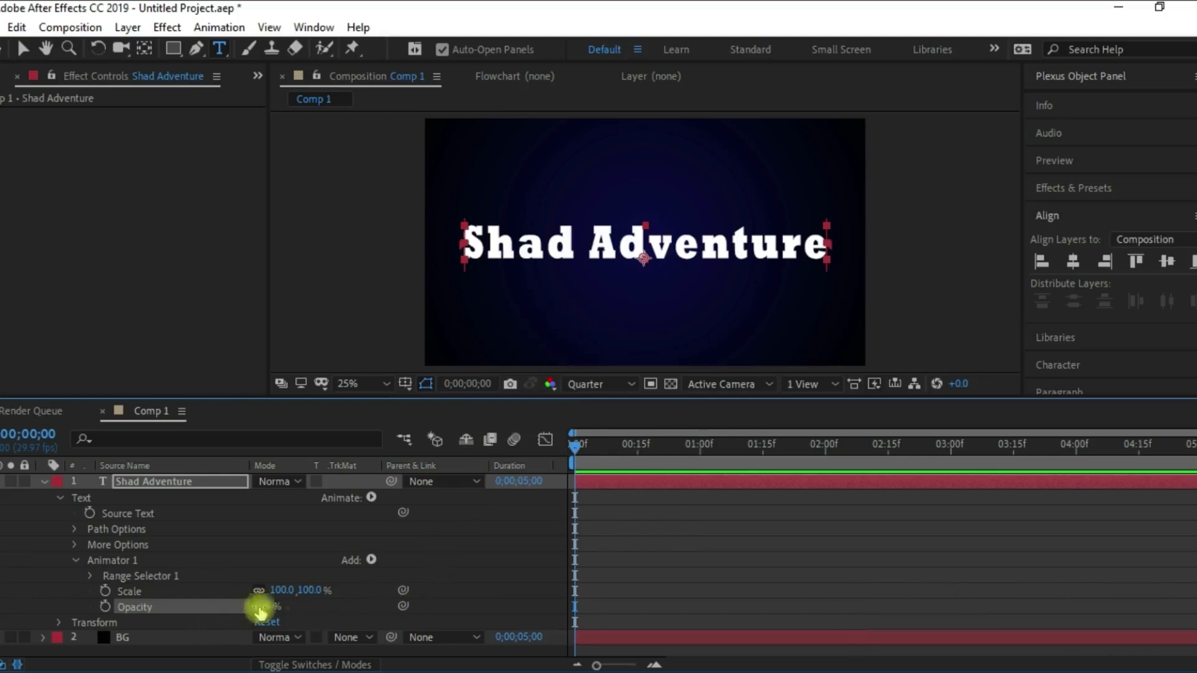
pyautogui.click(371, 560)
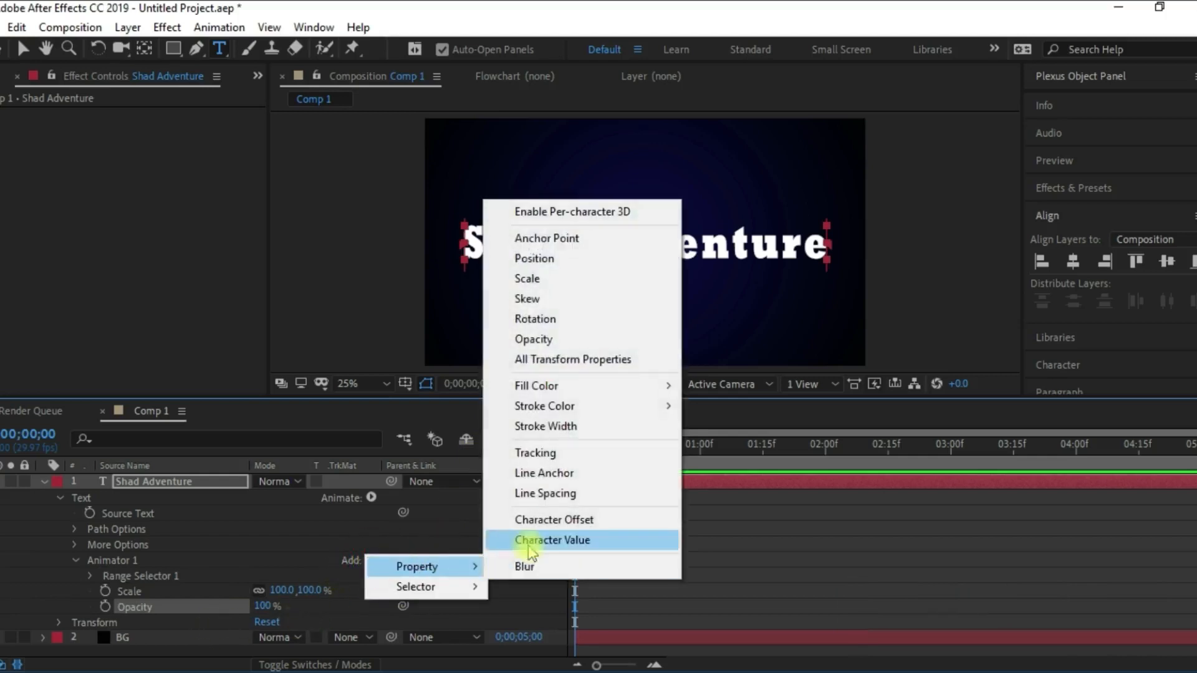
pyautogui.click(522, 568)
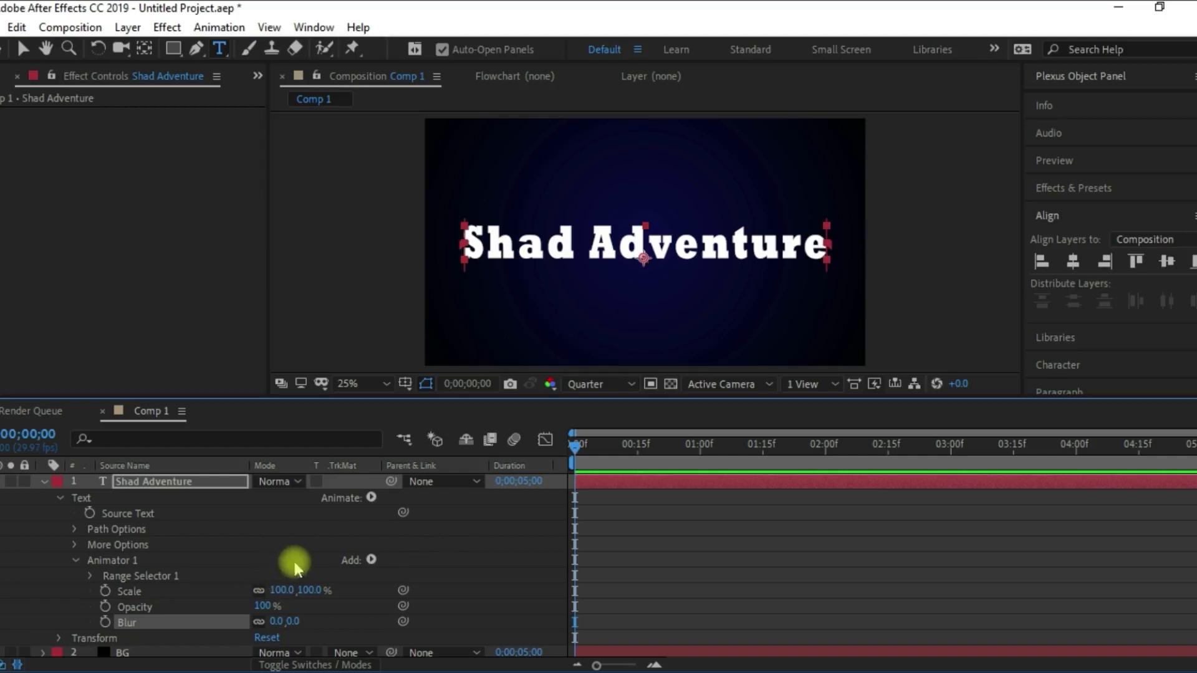
pyautogui.press('F9')
# Expand the text layer's Transform group and look over its properties alongside the animator's.
pyautogui.scroll(-1, 271, 578)
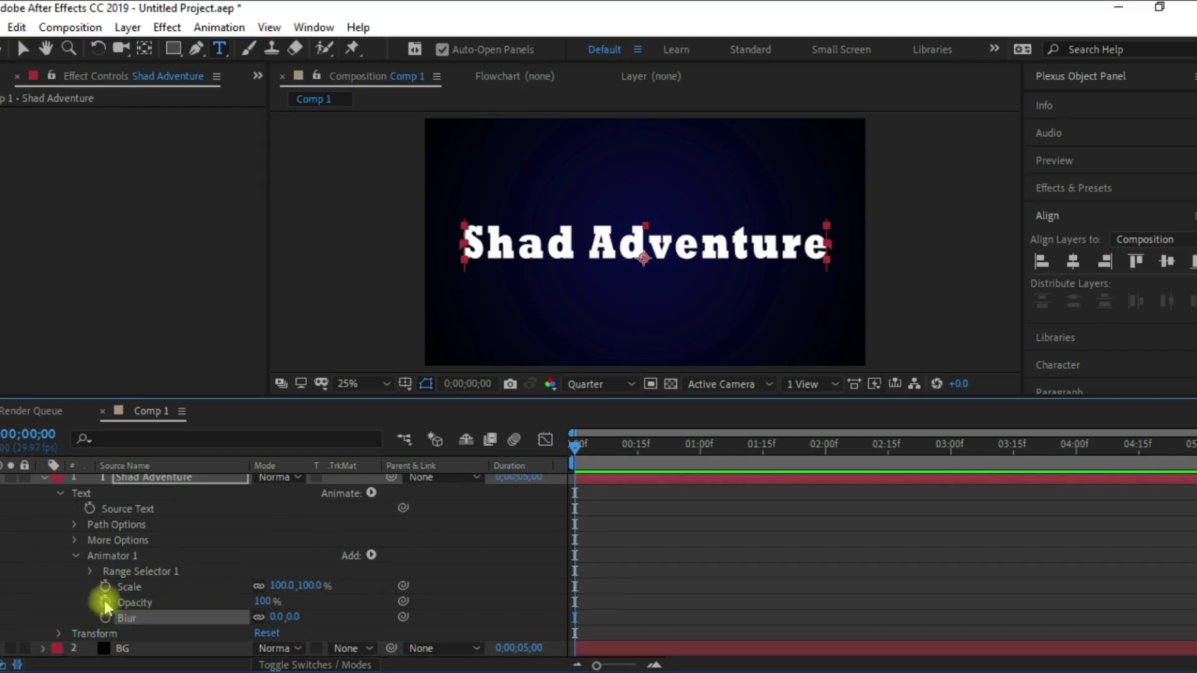
pyautogui.click(59, 633)
pyautogui.scroll(-4, 125, 592)
pyautogui.scroll(-1, 165, 589)
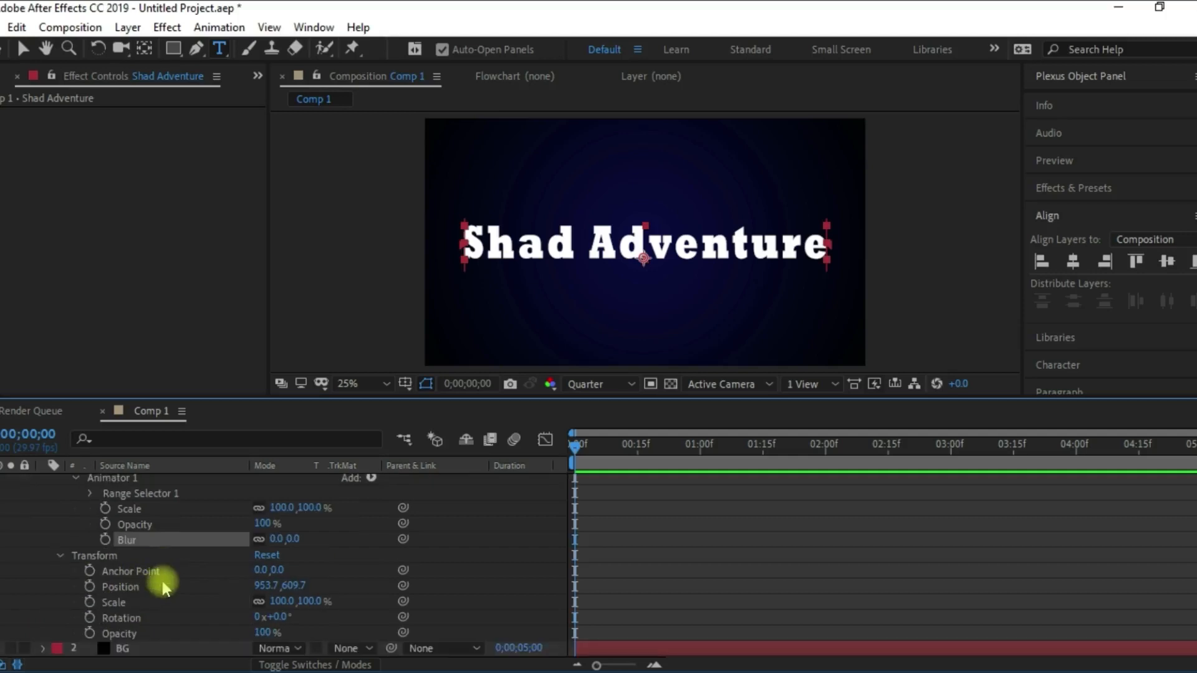
pyautogui.scroll(5, 165, 589)
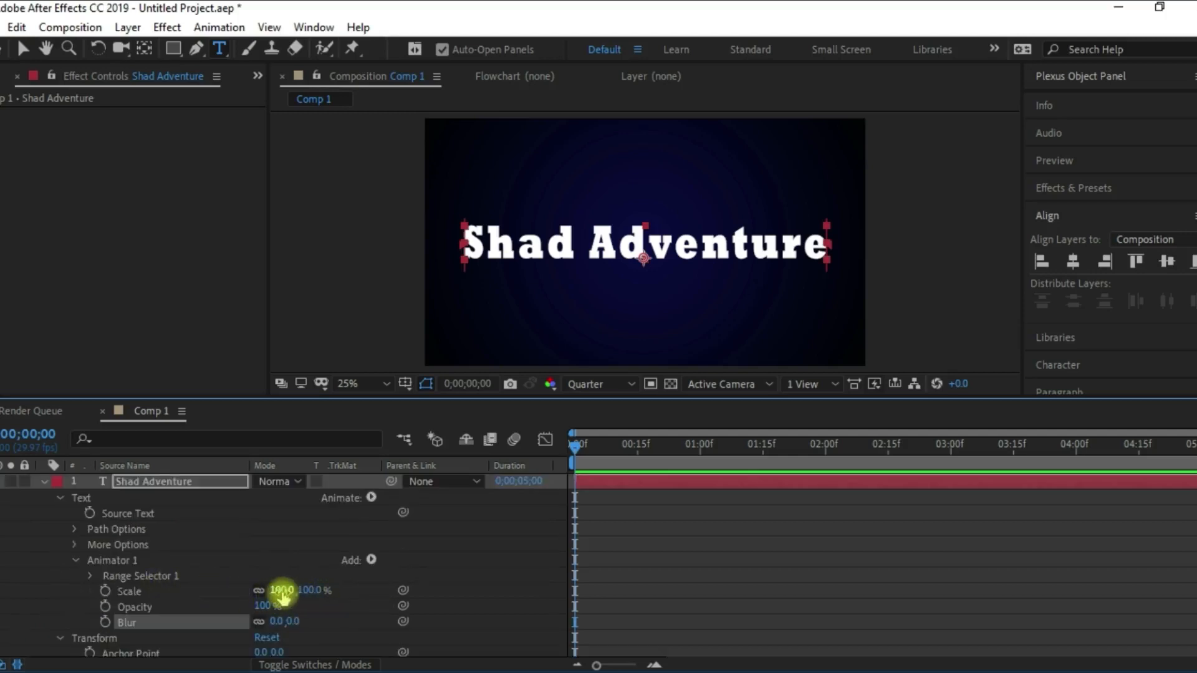
# Set the text animator's Scale to 300%.
pyautogui.moveTo(282, 591); pyautogui.dragTo(412, 584)
pyautogui.moveTo(262, 611); pyautogui.dragTo(263, 612)
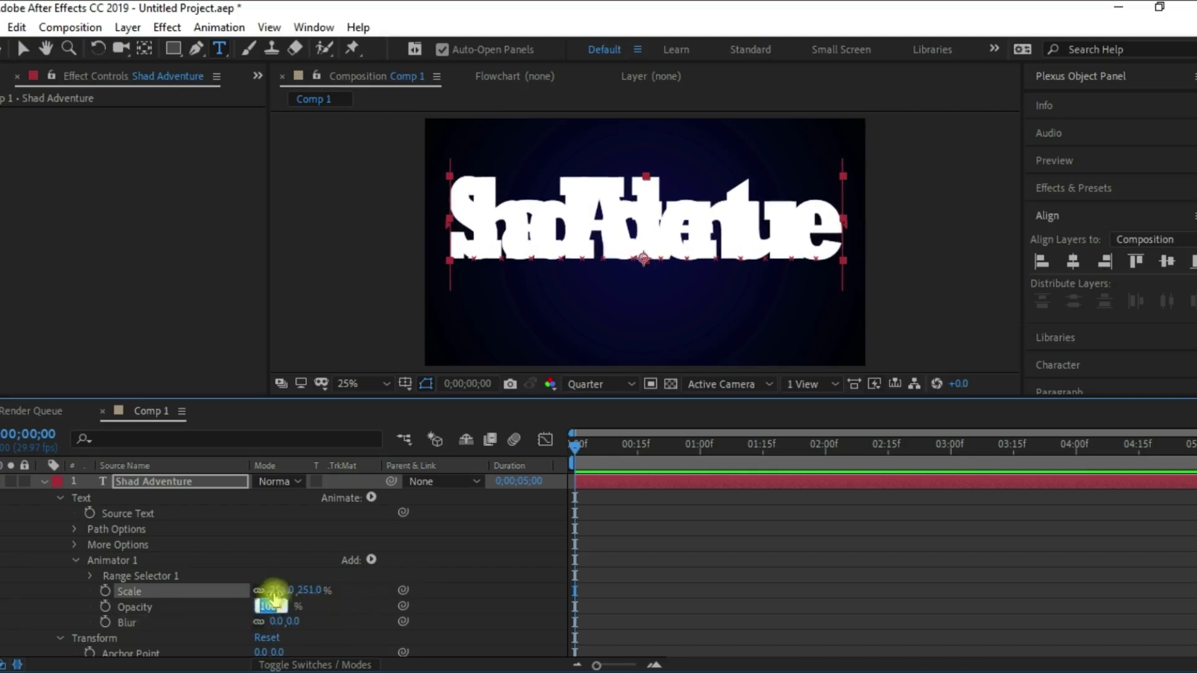
pyautogui.write('300')
pyautogui.press('Return')
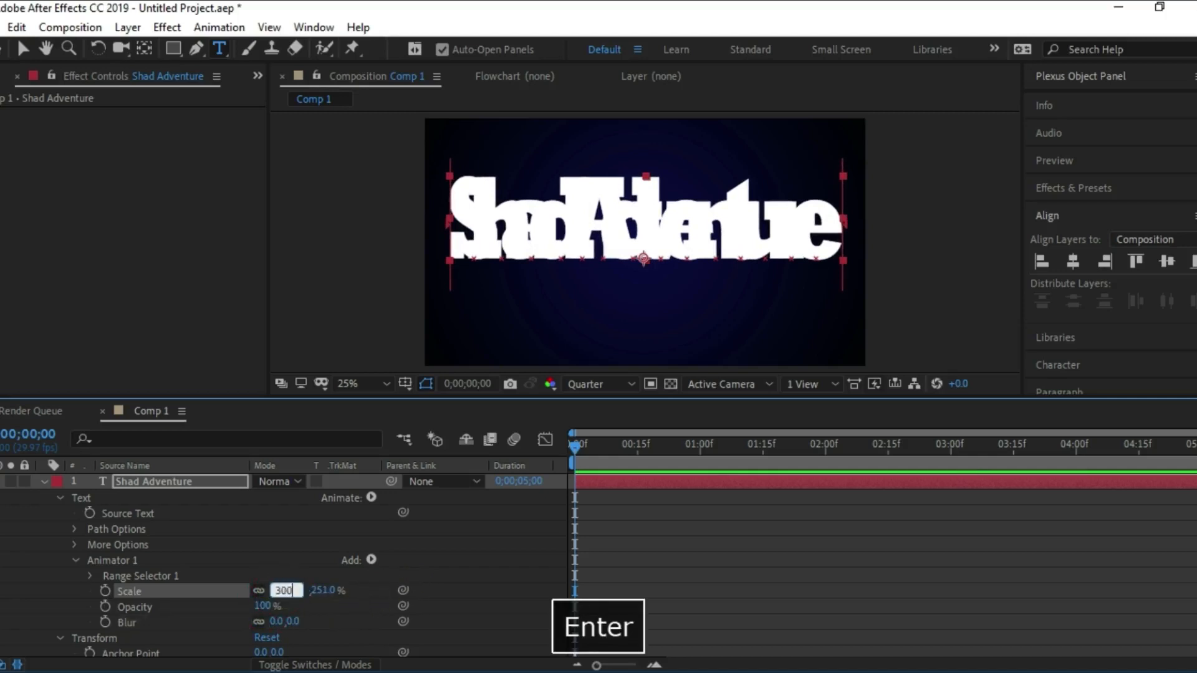
# Set the text animator's Opacity to 10%.
pyautogui.click(267, 606)
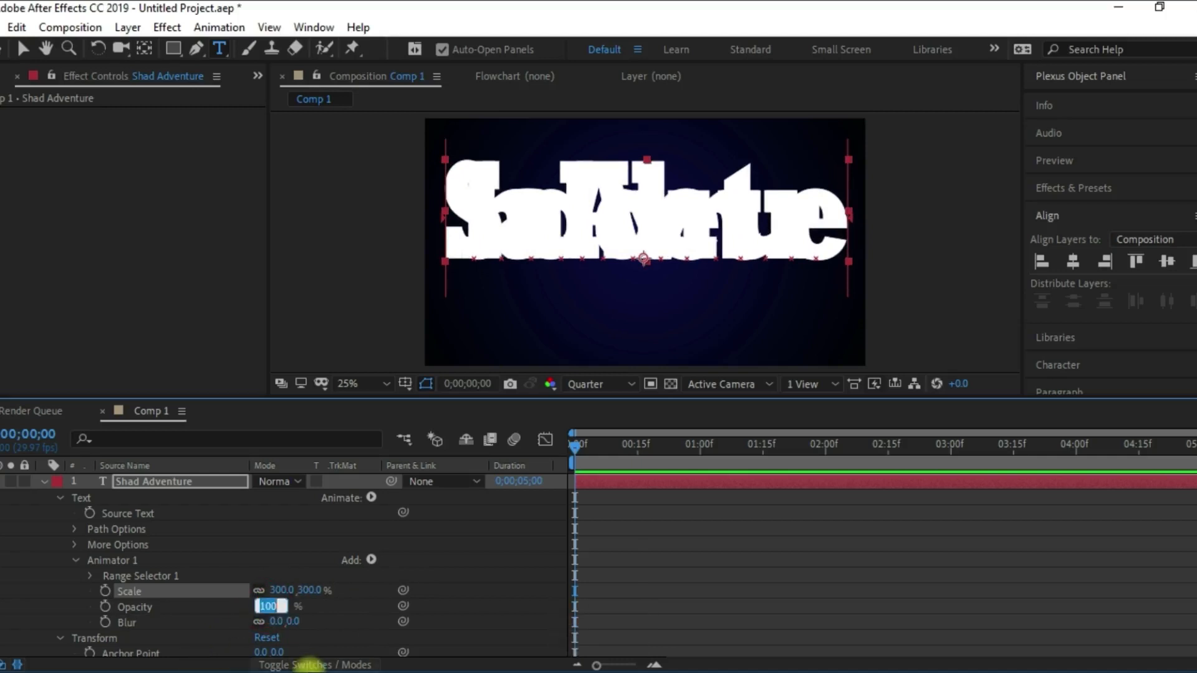
pyautogui.write('1')
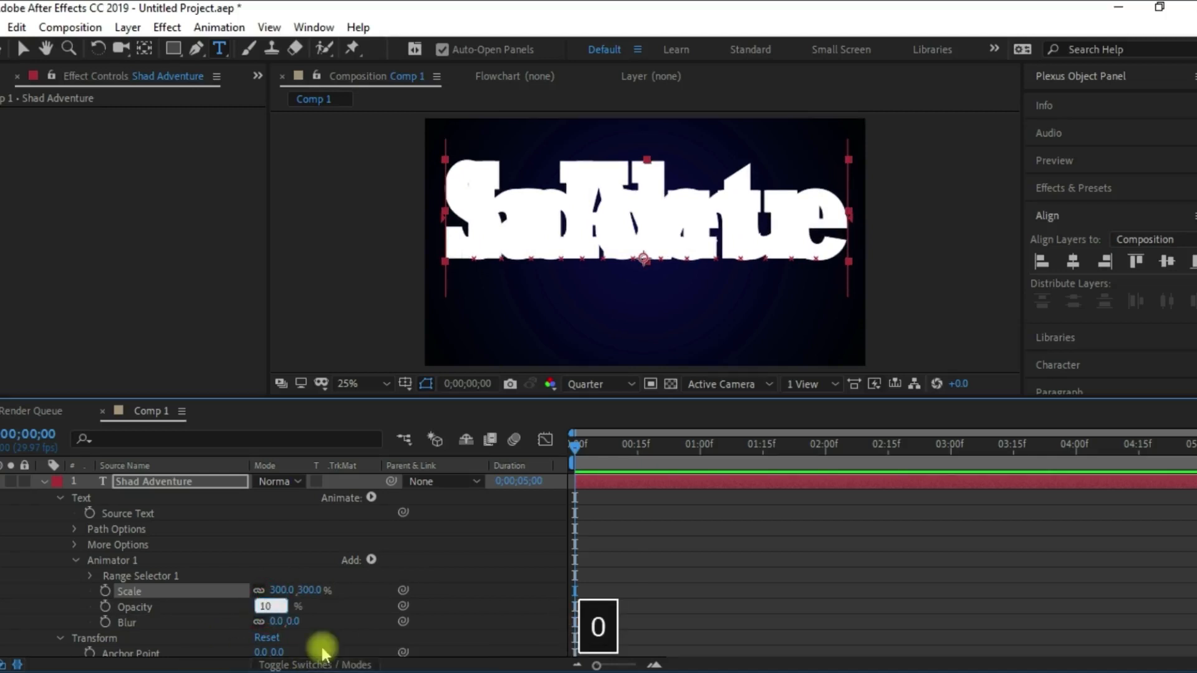
pyautogui.press('Return')
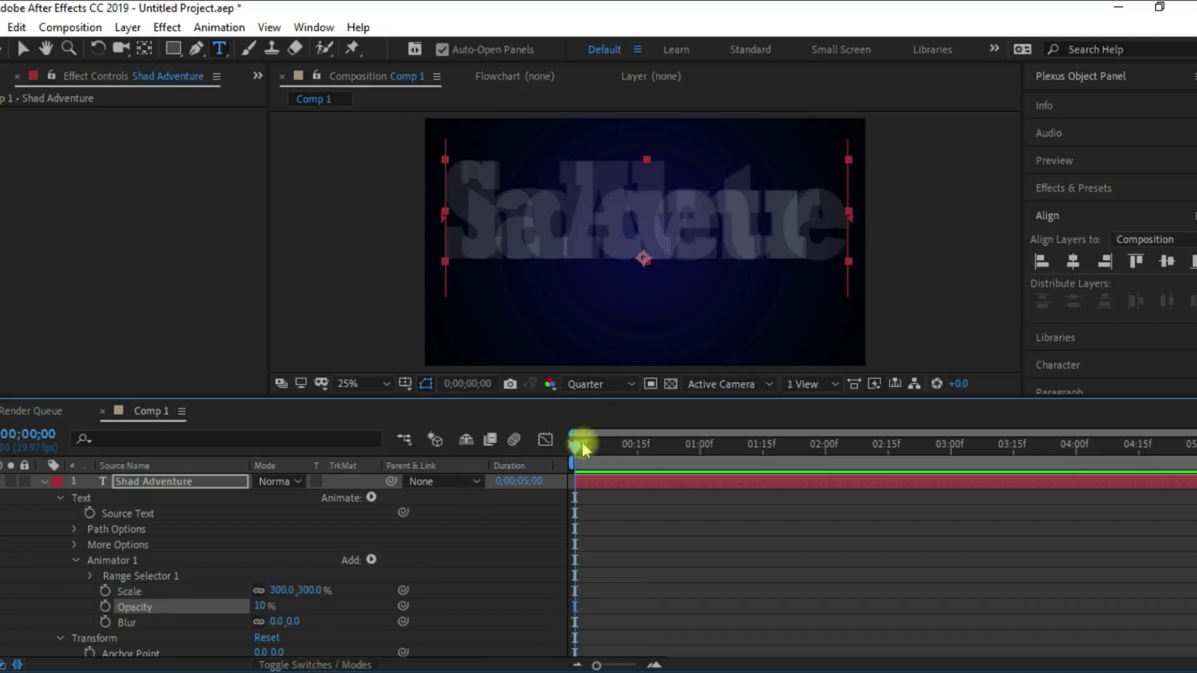
pyautogui.moveTo(578, 449); pyautogui.dragTo(572, 443)
pyautogui.click(274, 620)
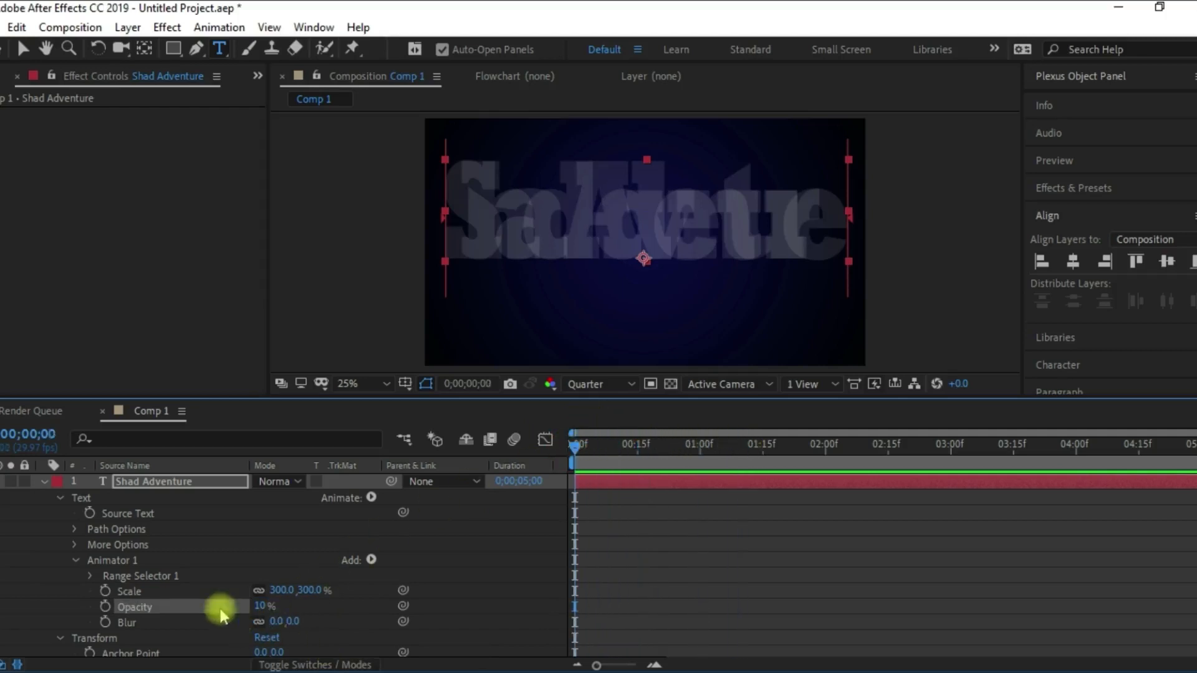
# Expand Range Selector 1 and keyframe its Offset at 100% at the start of the composition.
pyautogui.scroll(-3, 208, 611)
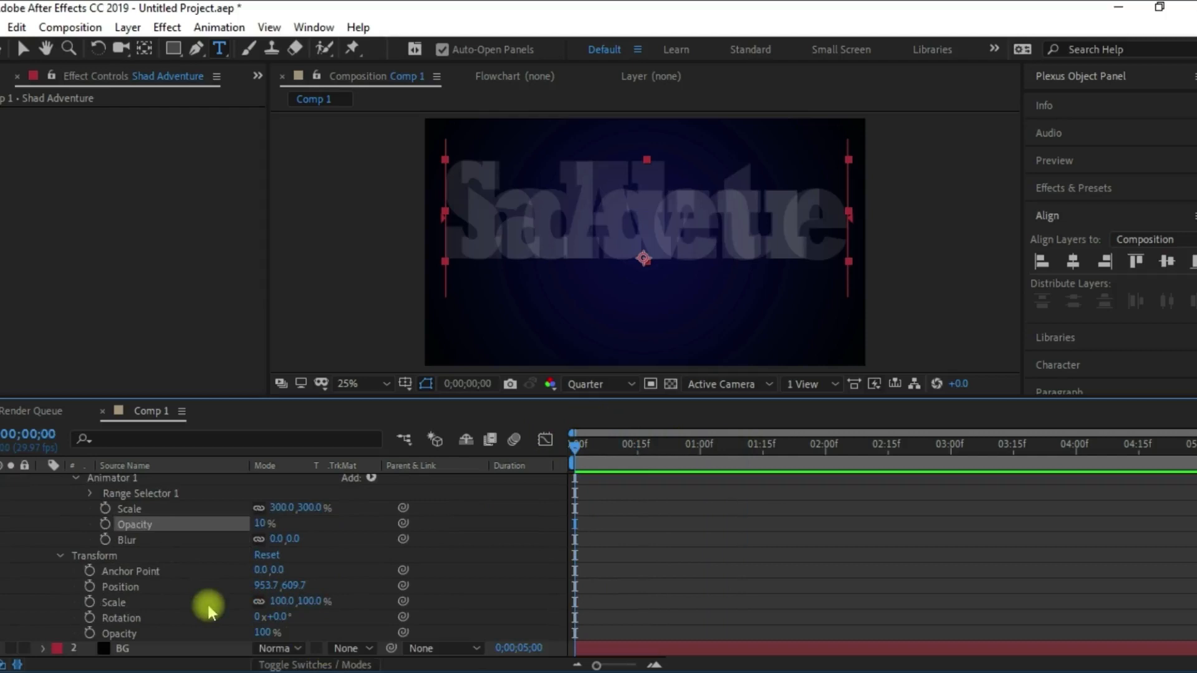
pyautogui.click(92, 494)
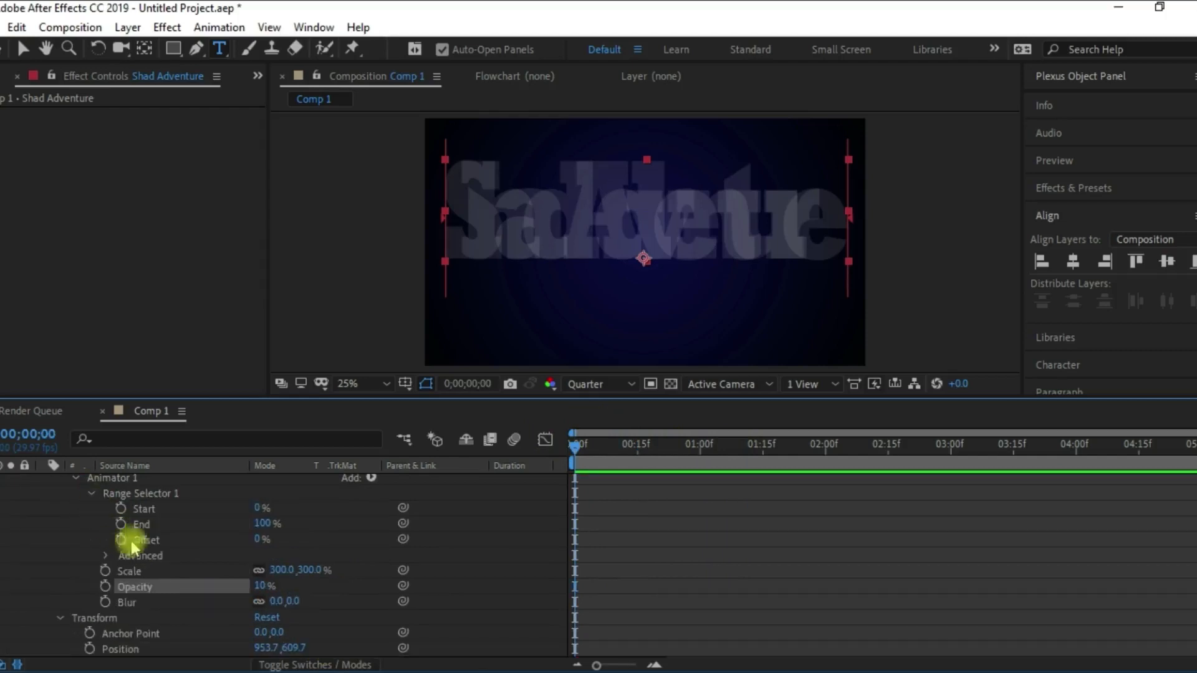
pyautogui.moveTo(261, 537); pyautogui.dragTo(338, 523)
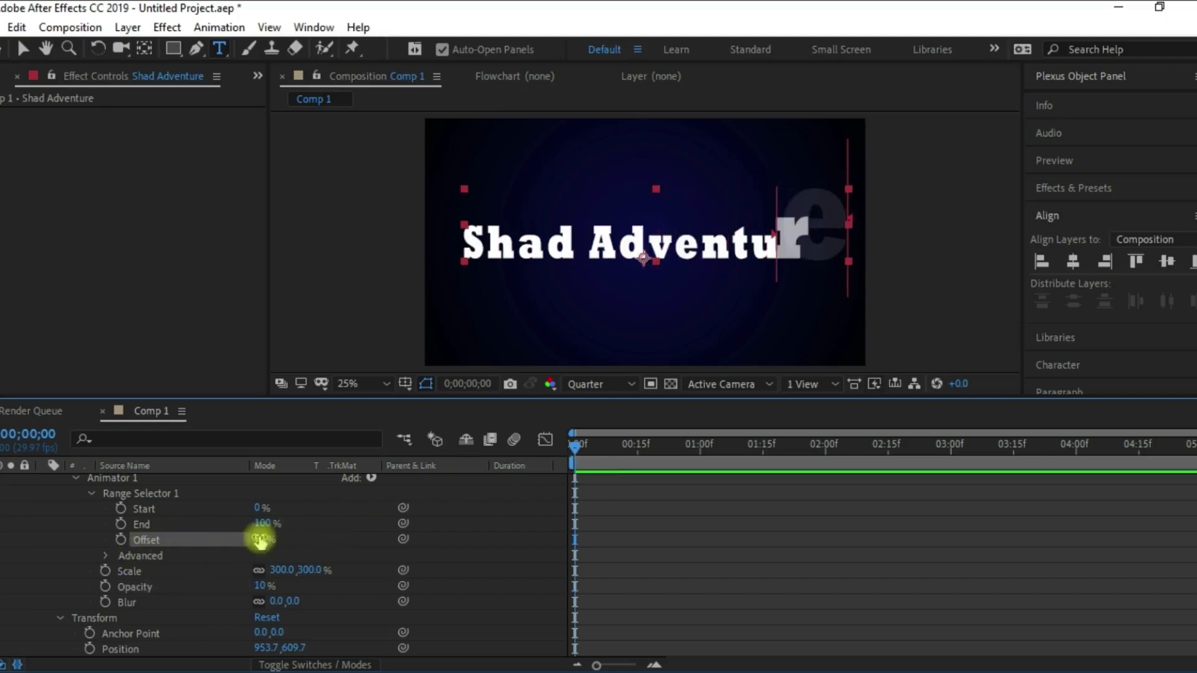
pyautogui.click(122, 542)
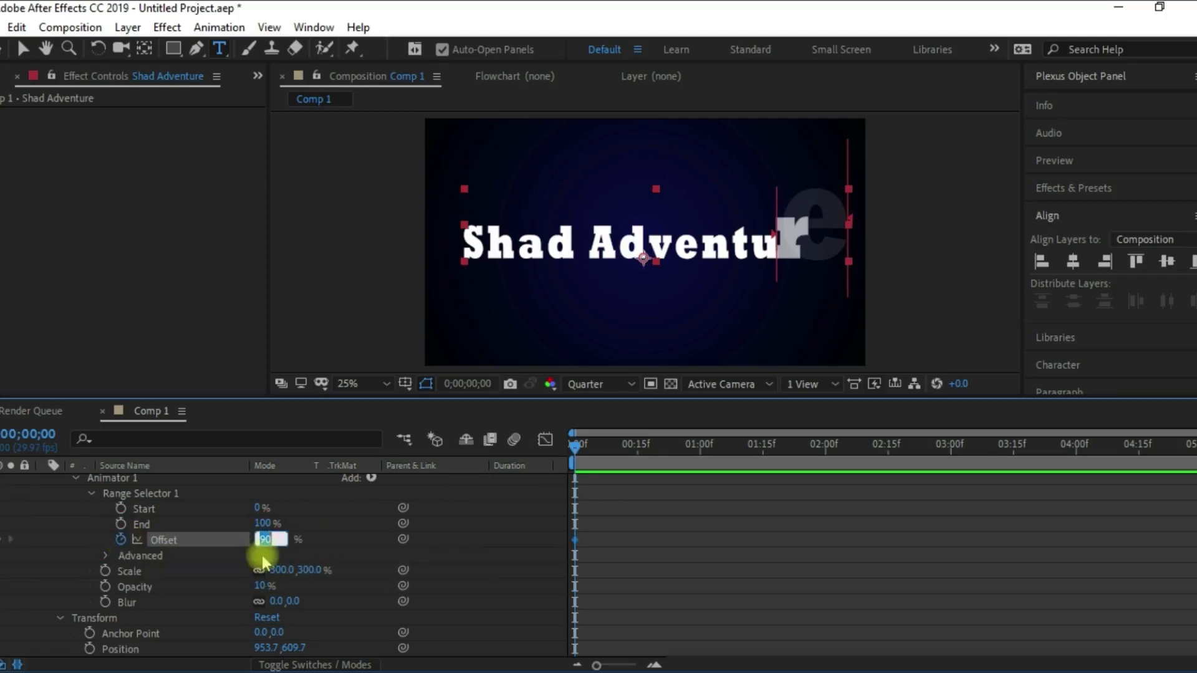
pyautogui.write('100')
pyautogui.press('Return')
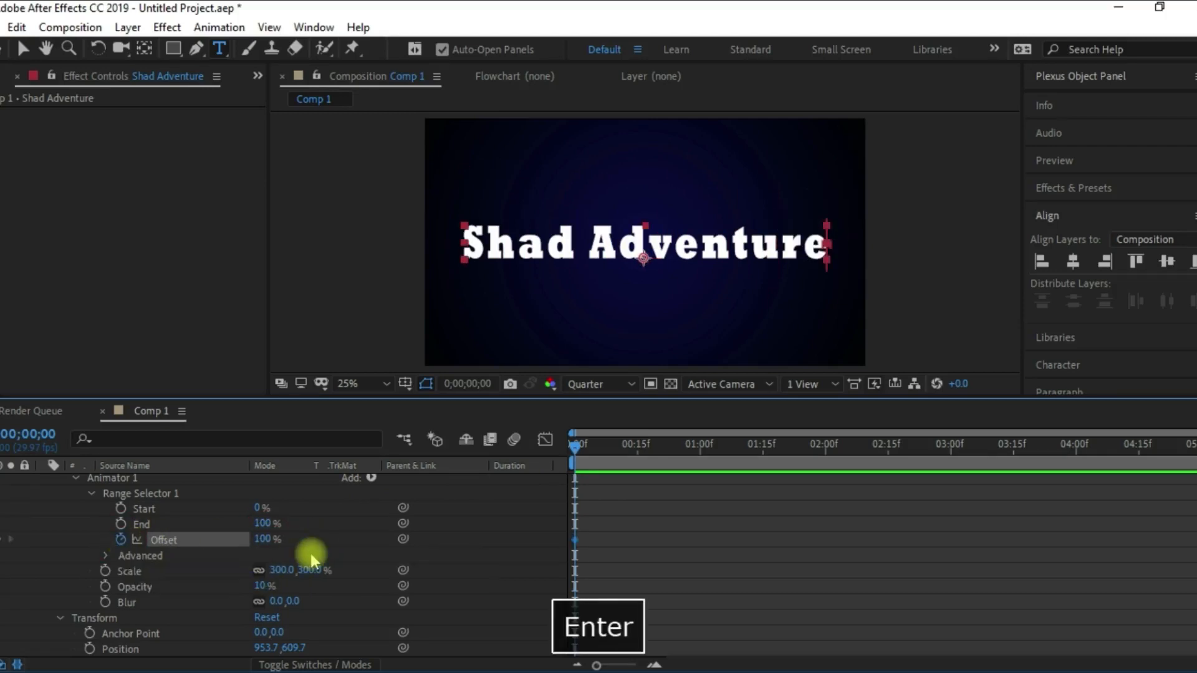
# Keyframe the range selector's Offset at -100% at 1 second and preview the animation from the start.
pyautogui.hotkey('ctrl', 'shift', 'Right')
pyautogui.hotkey('ctrl', 'shift', 'Right')
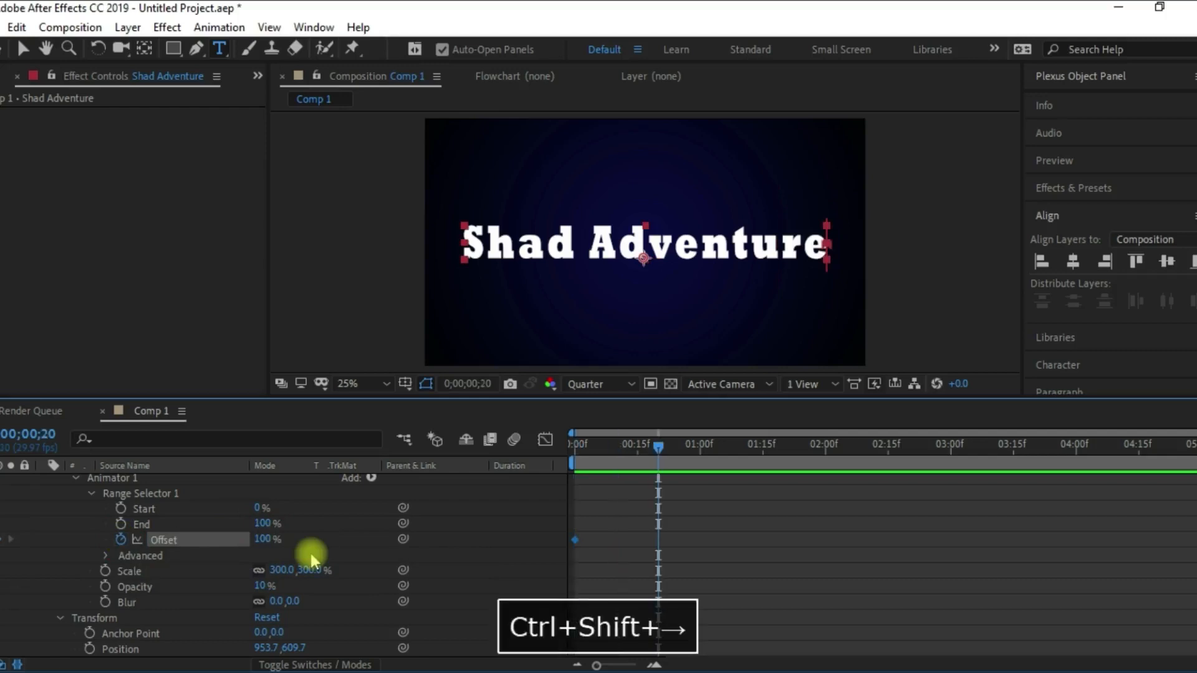
pyautogui.hotkey('ctrl', 'shift', 'Right')
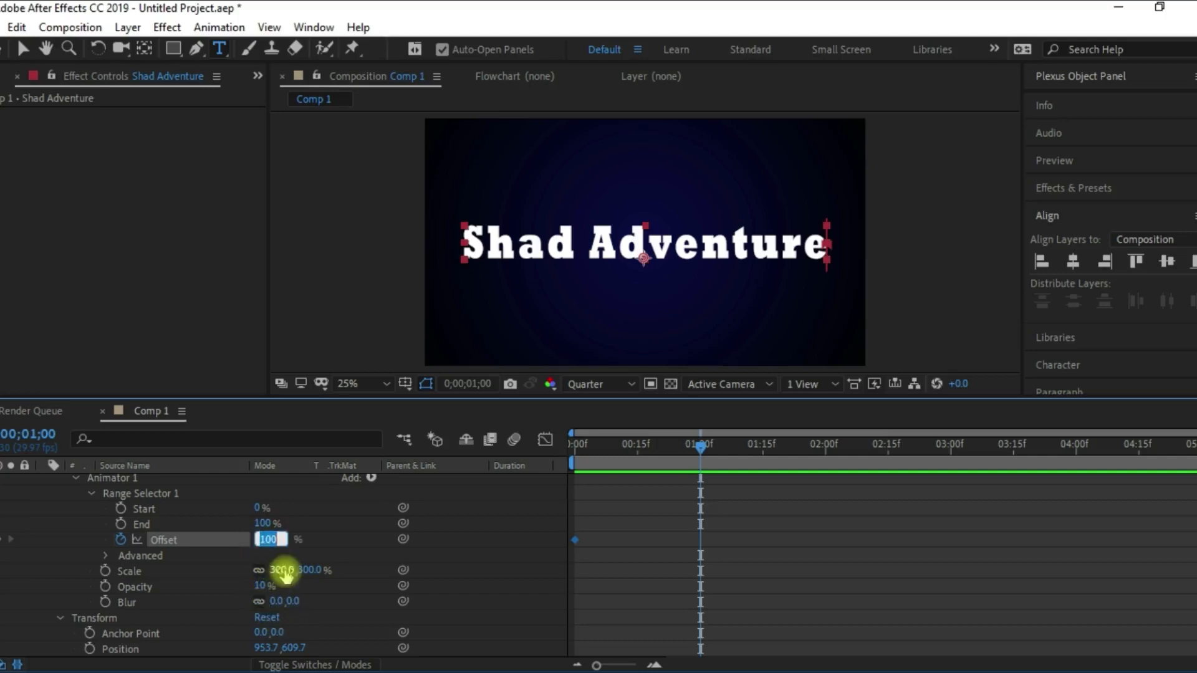
pyautogui.write('-100')
pyautogui.press('Return')
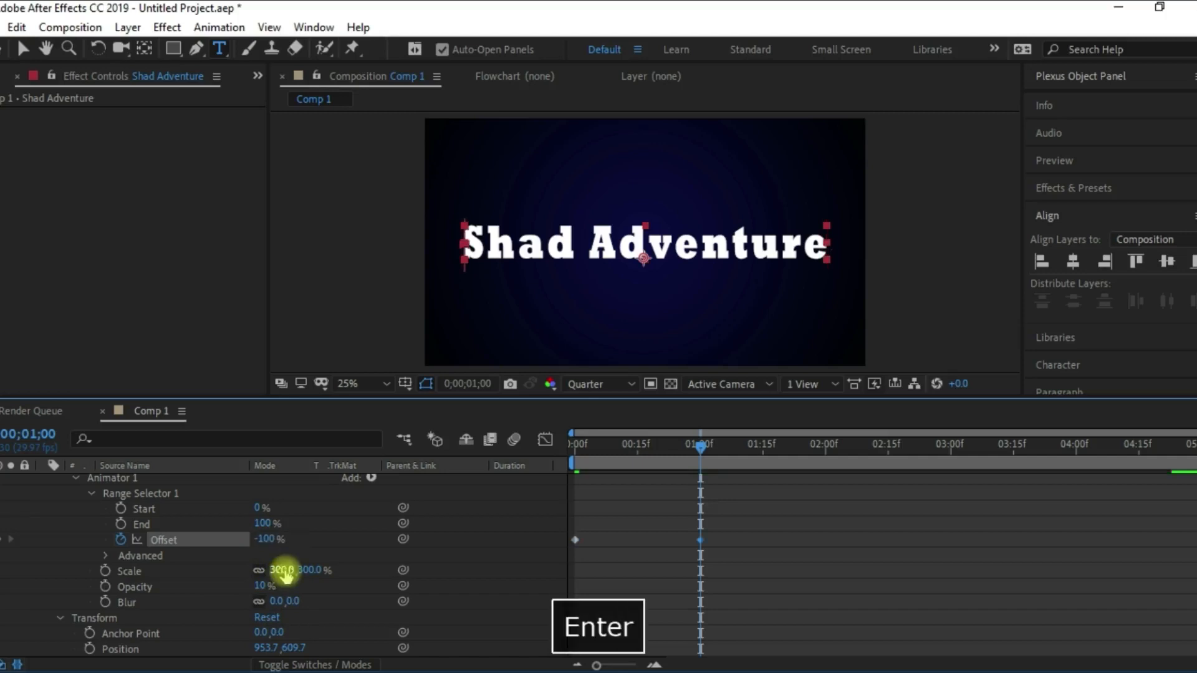
pyautogui.moveTo(697, 455); pyautogui.dragTo(526, 441)
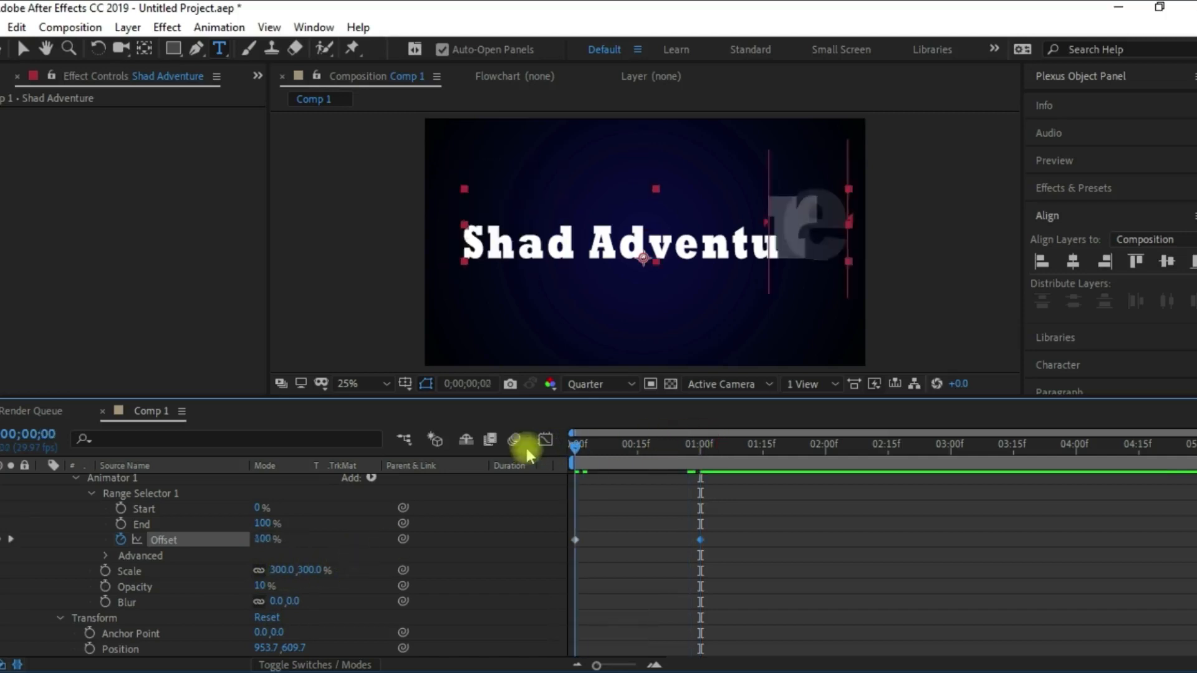
pyautogui.press('space')
pyautogui.press('space')
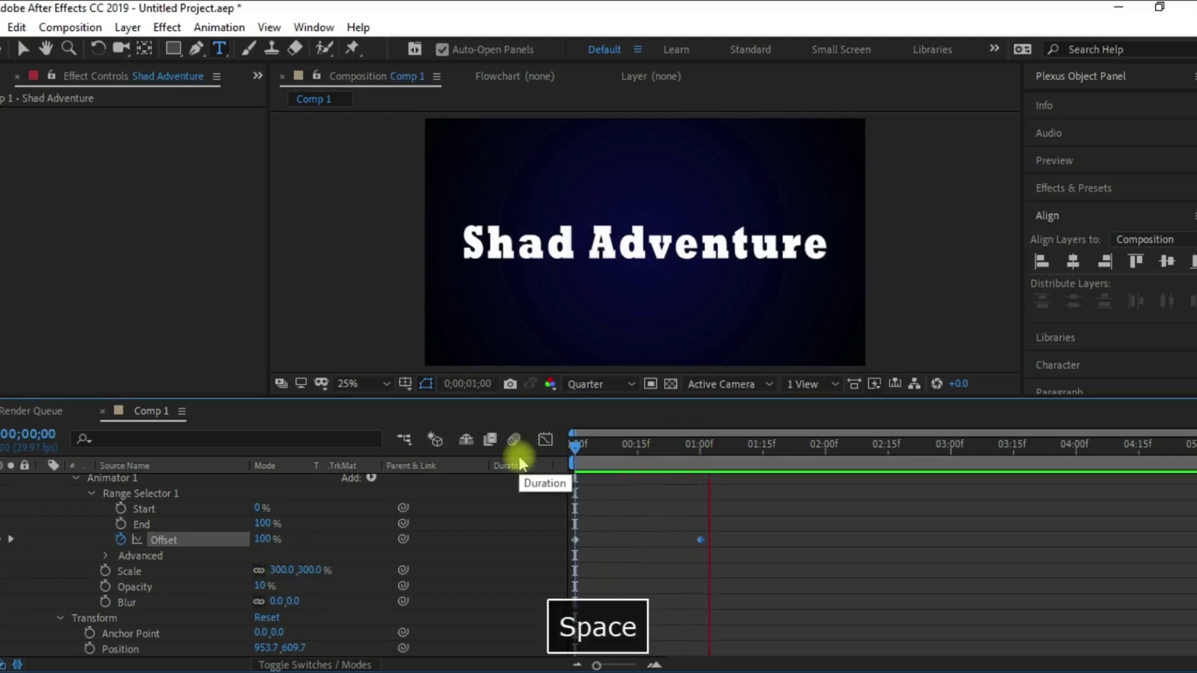
# Move the second Offset keyframe to about 2.5 seconds and preview the slower animation.
pyautogui.click(698, 540)
pyautogui.moveTo(698, 540); pyautogui.dragTo(892, 541)
pyautogui.moveTo(710, 445); pyautogui.dragTo(600, 445)
pyautogui.press('space')
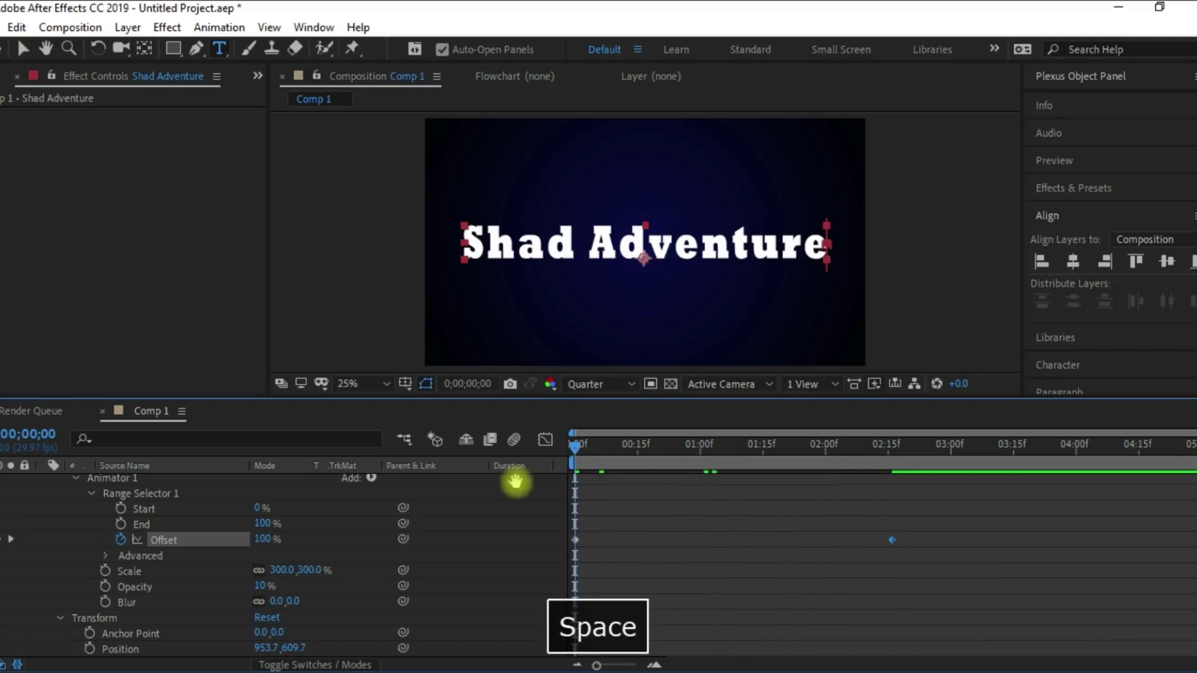
pyautogui.press('space')
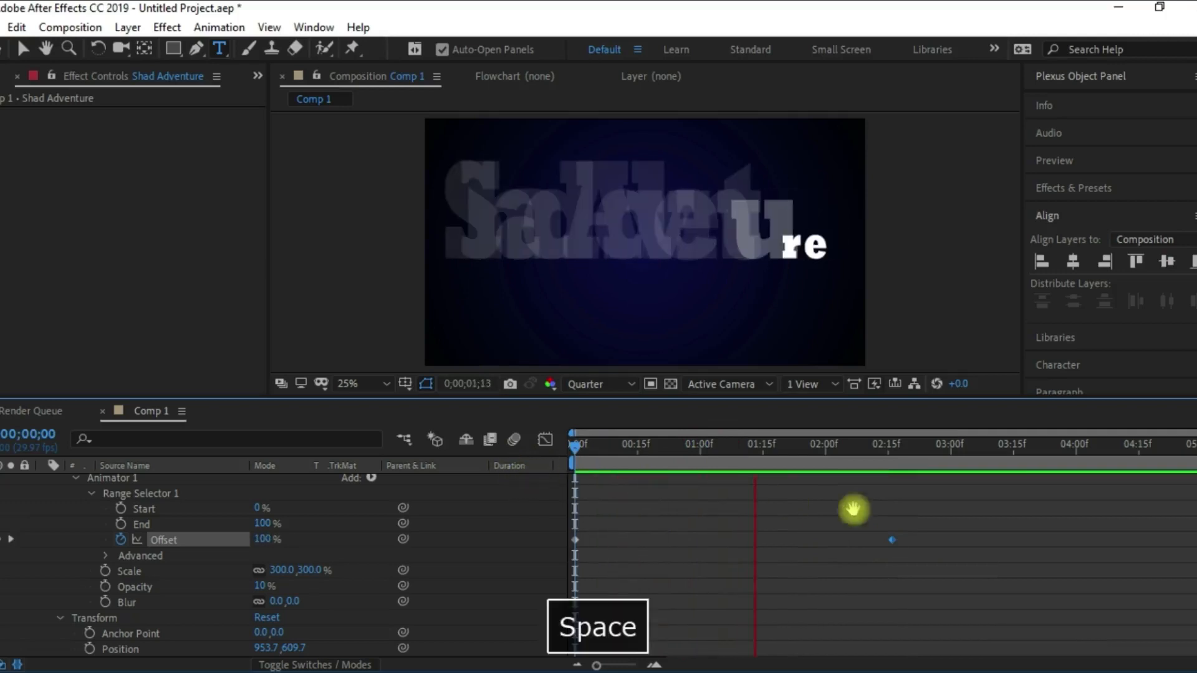
# Move the second Offset keyframe to about 4 seconds and play the title animation from the start.
pyautogui.moveTo(893, 545); pyautogui.dragTo(1080, 543)
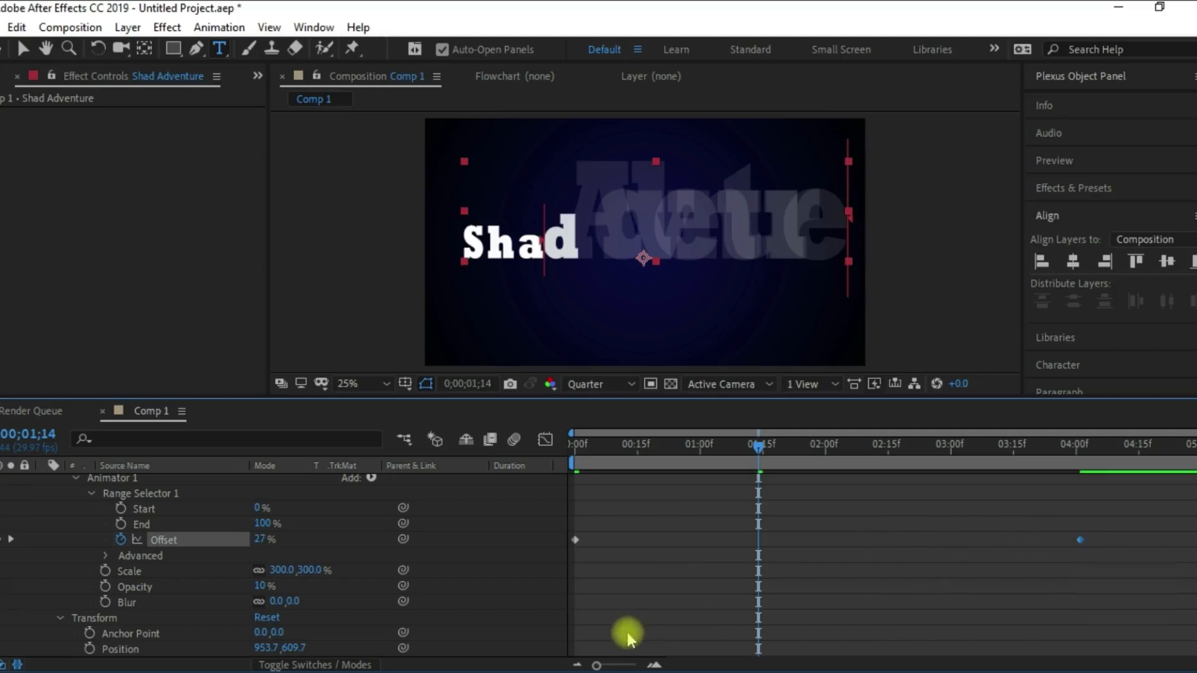
pyautogui.moveTo(597, 666)
pyautogui.mouseDown()
pyautogui.moveTo(616, 667)
pyautogui.moveTo(596, 666)
pyautogui.mouseUp()
pyautogui.click(579, 444)
pyautogui.press('space')
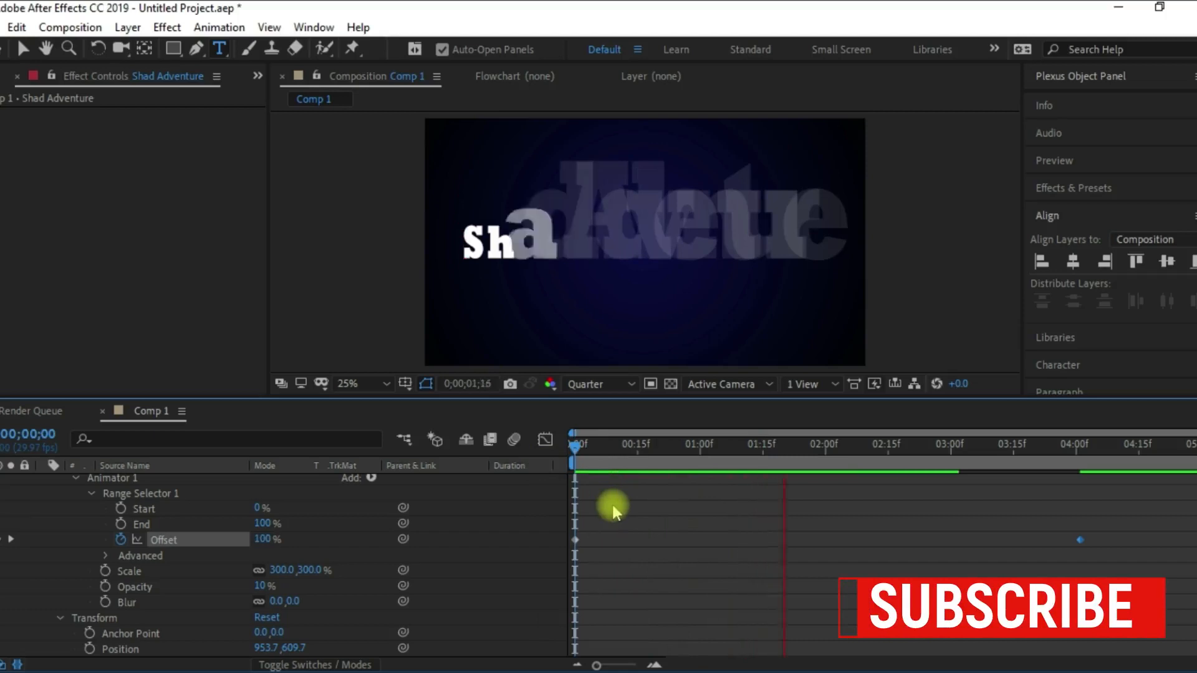
pyautogui.press('space')
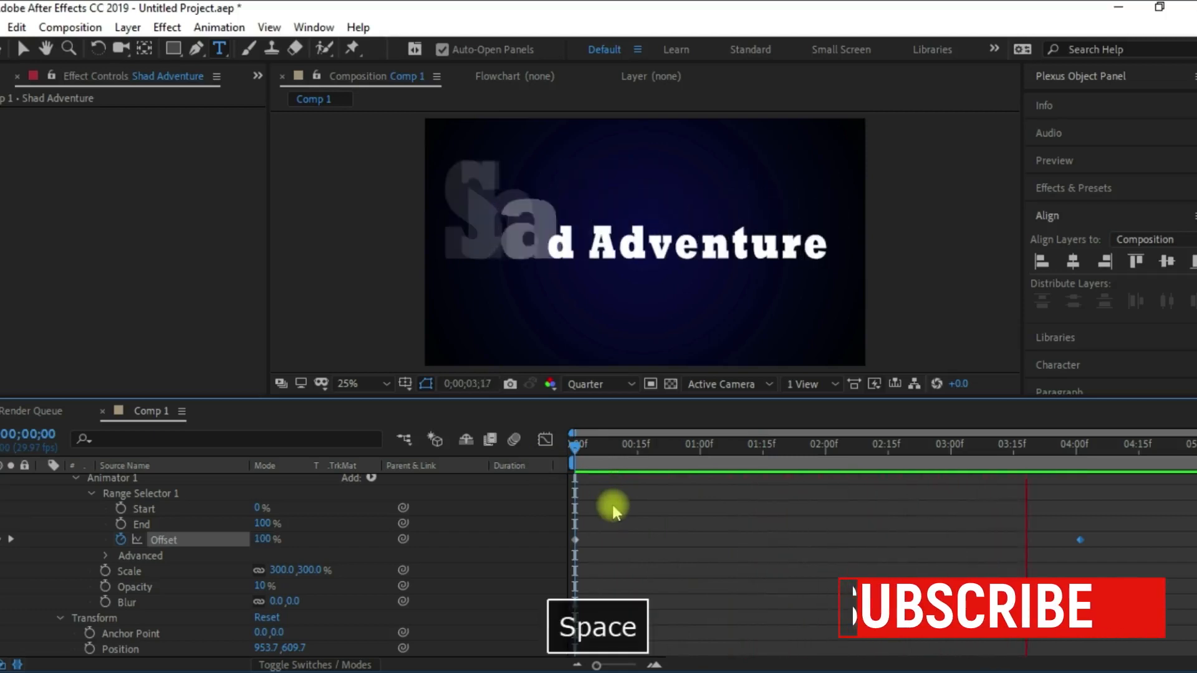
pyautogui.press('space')
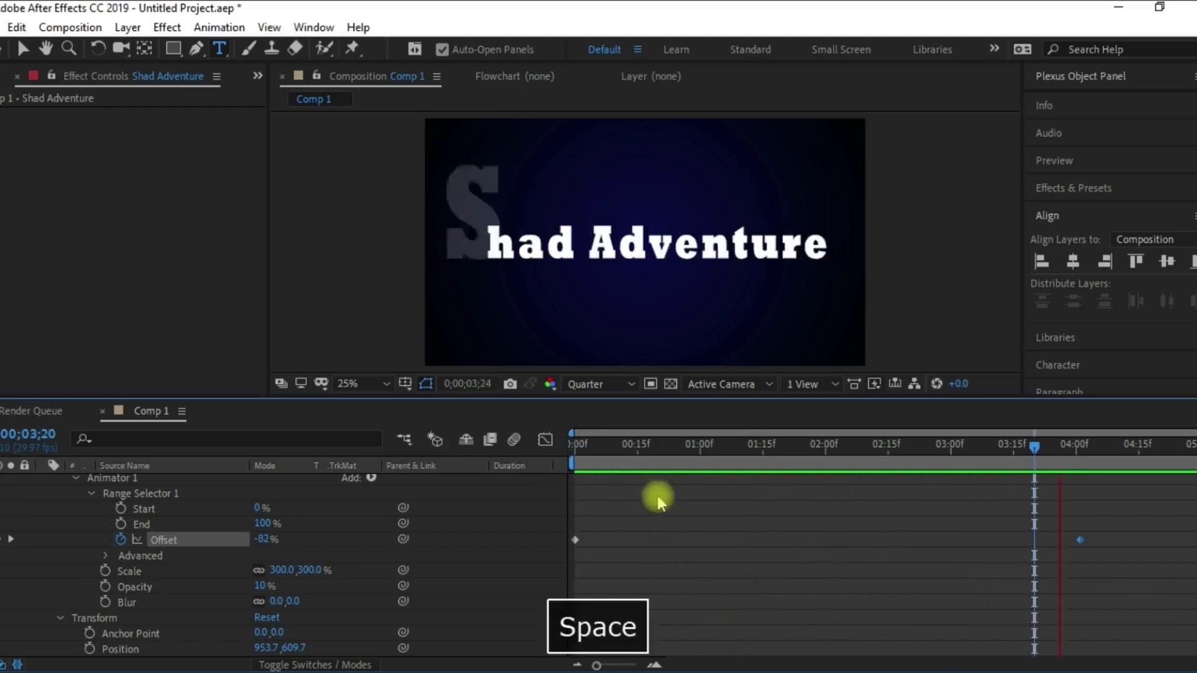
pyautogui.press('space')
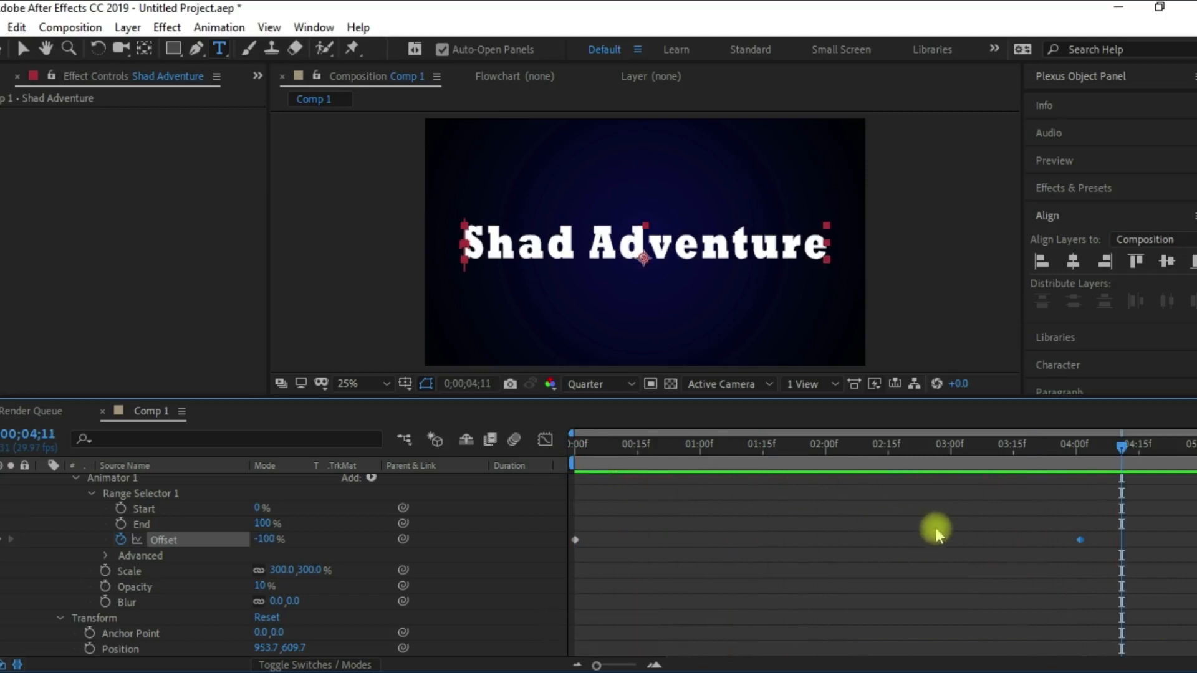
# Move the second Offset keyframe to about 4.5 seconds and play back the animation.
pyautogui.moveTo(1079, 538); pyautogui.dragTo(1142, 543)
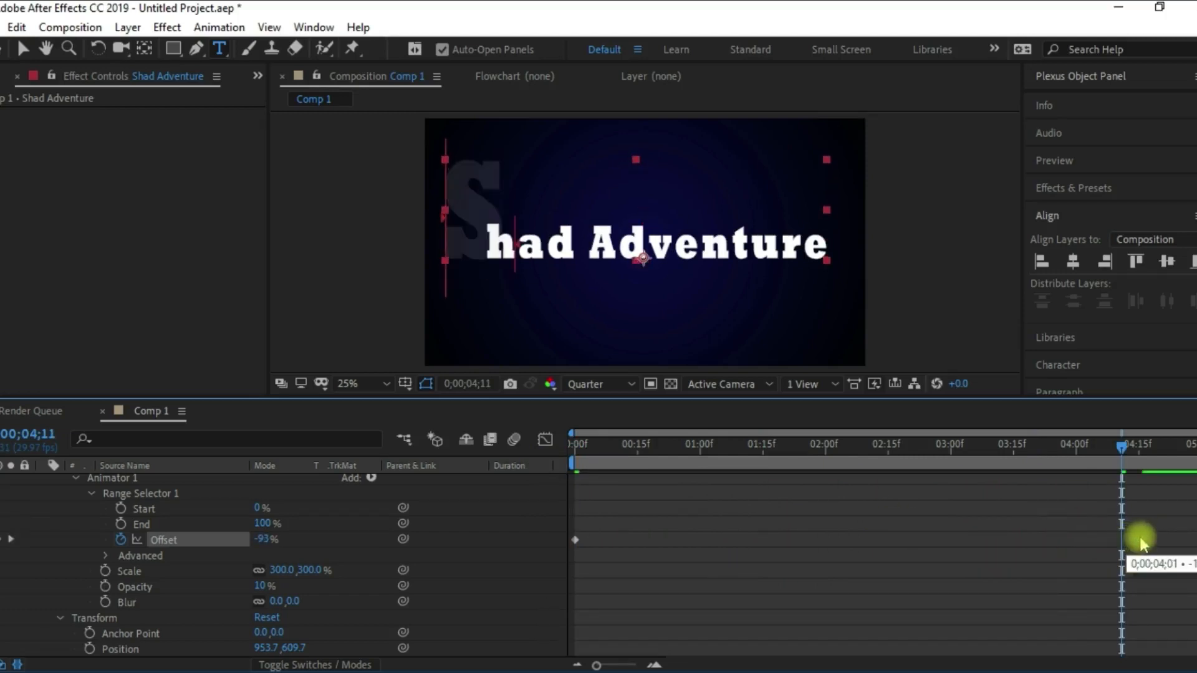
pyautogui.moveTo(588, 450); pyautogui.dragTo(553, 470)
pyautogui.press('space')
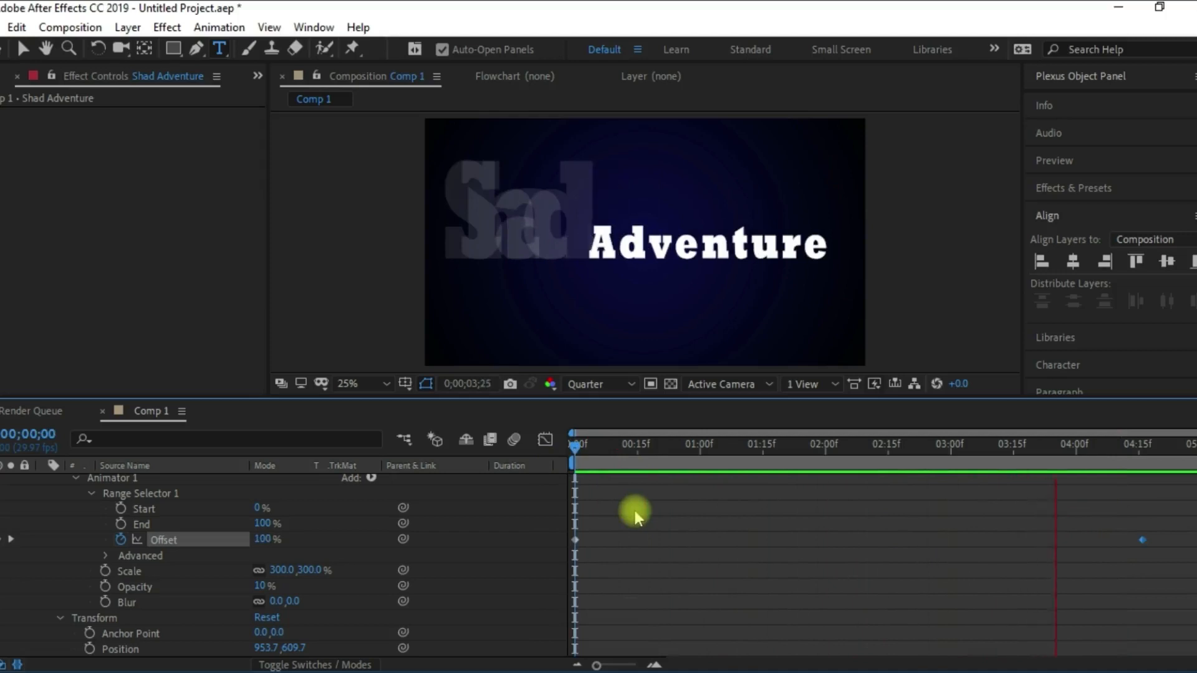
pyautogui.press('space')
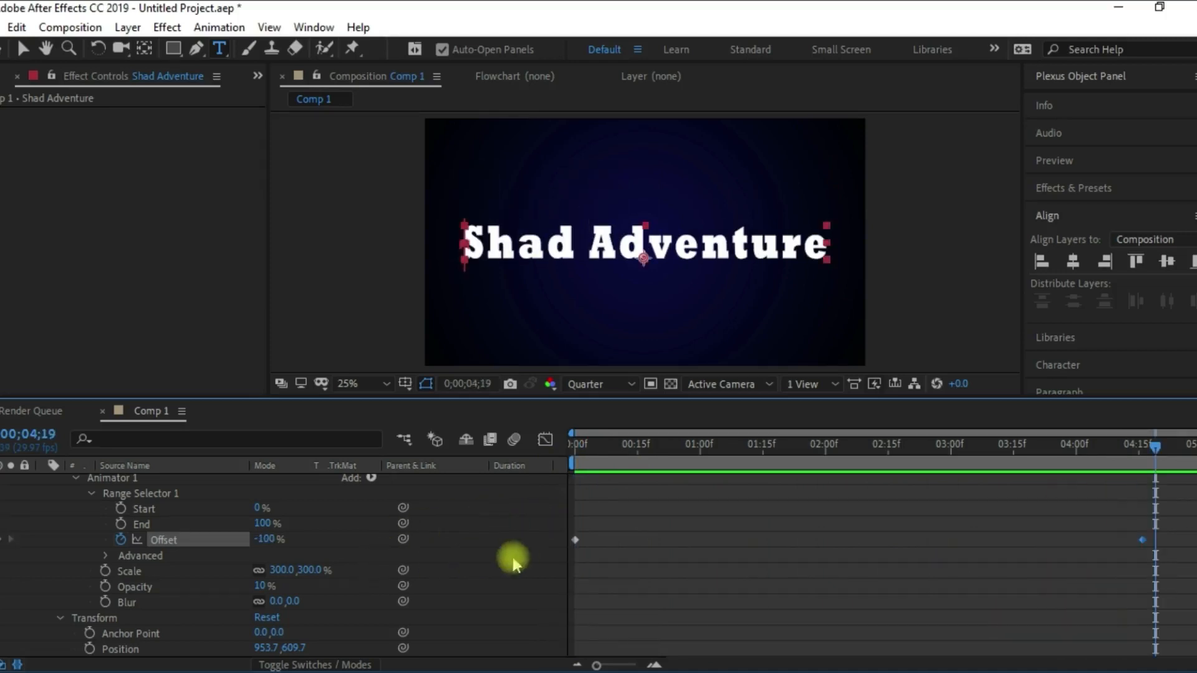
# Expand the Advanced settings of the text animator's range selector.
pyautogui.scroll(-1, 149, 587)
pyautogui.scroll(2, 120, 561)
pyautogui.click(107, 602)
pyautogui.scroll(-3, 204, 600)
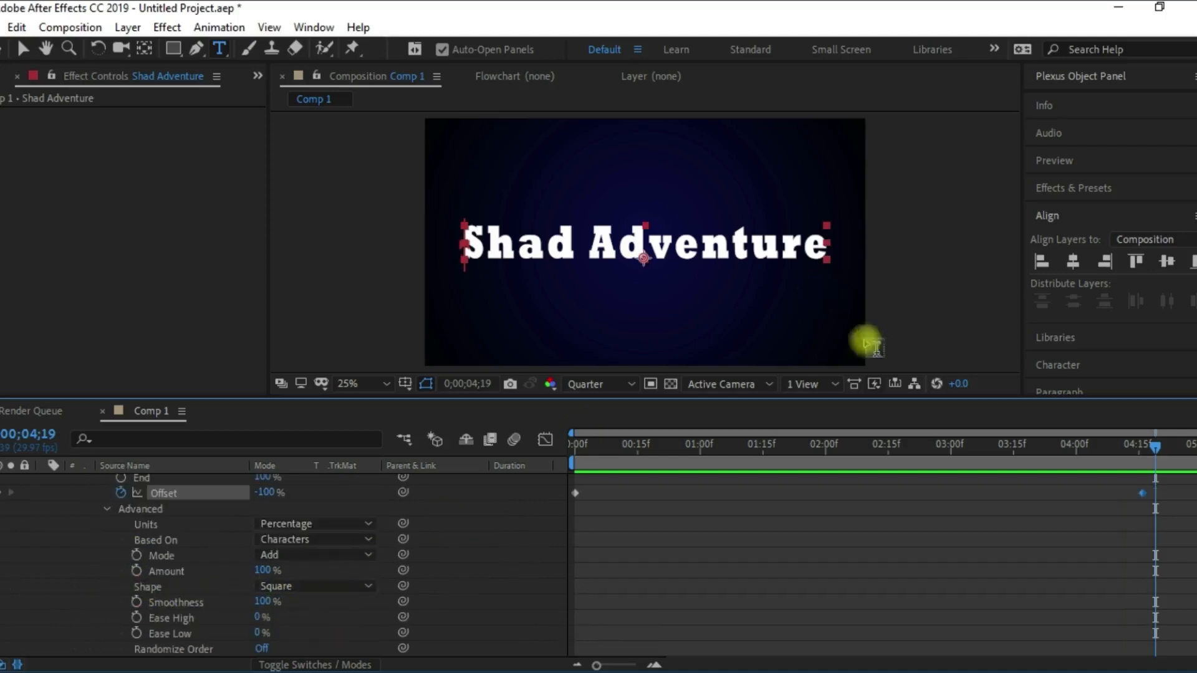
# Try the Ramp Up shape on the range selector and scrub the timeline to check the effect.
pyautogui.moveTo(981, 474); pyautogui.dragTo(804, 470)
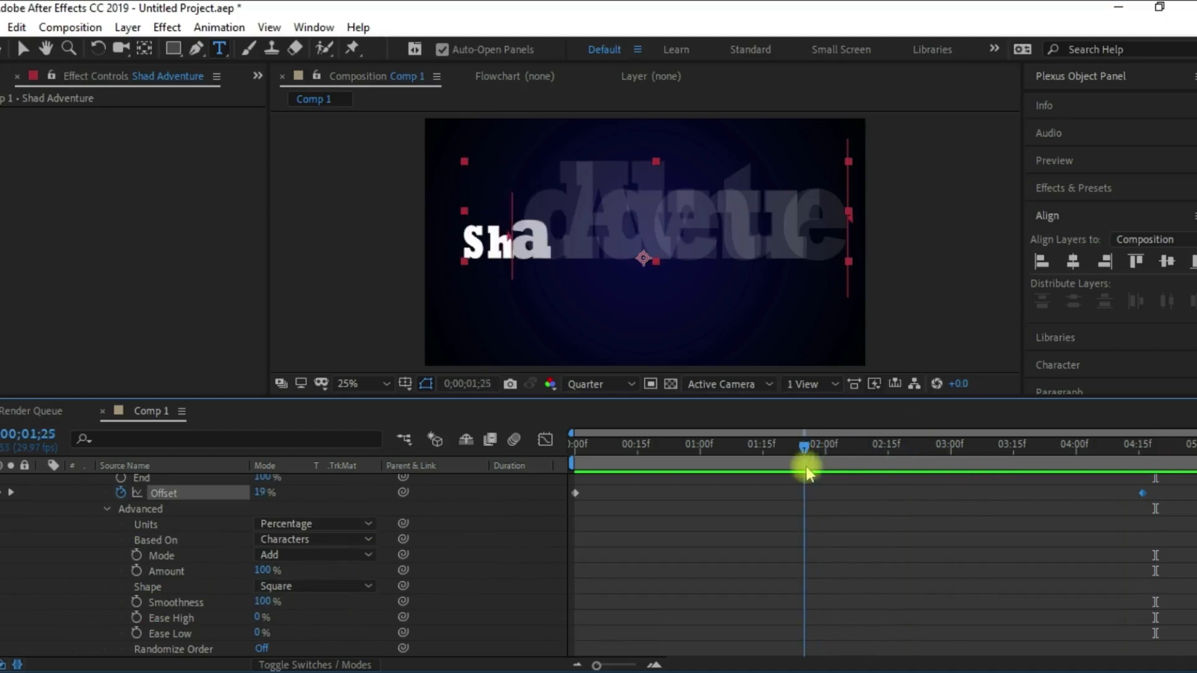
pyautogui.click(314, 589)
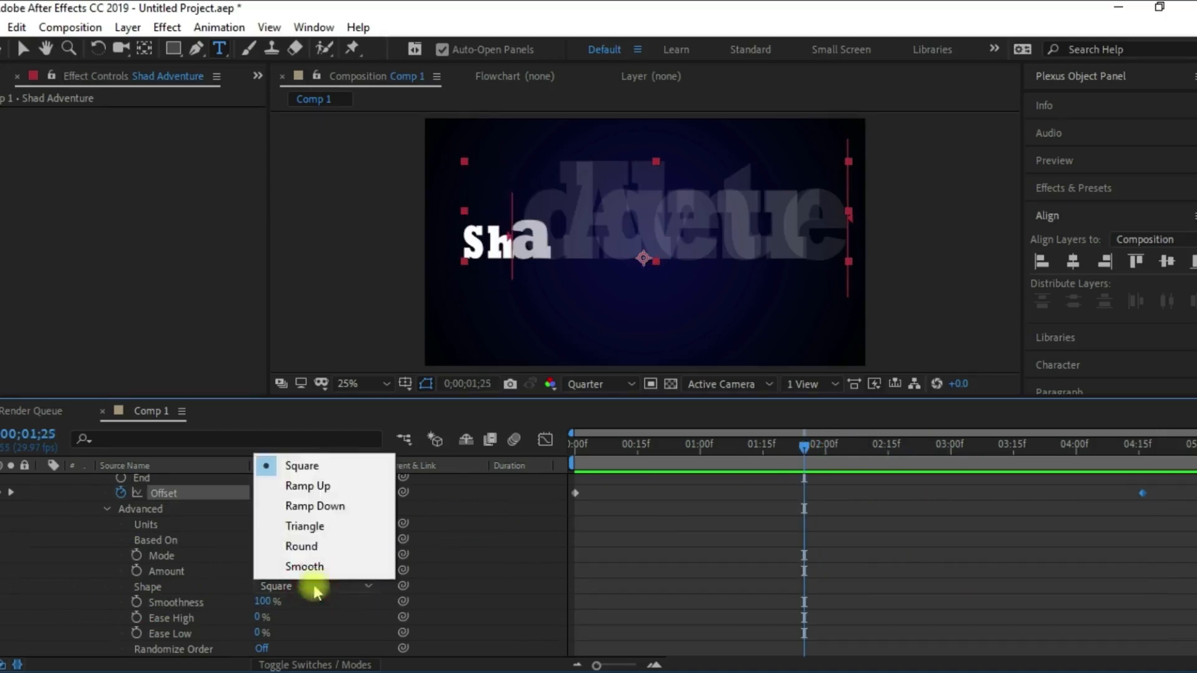
pyautogui.click(318, 487)
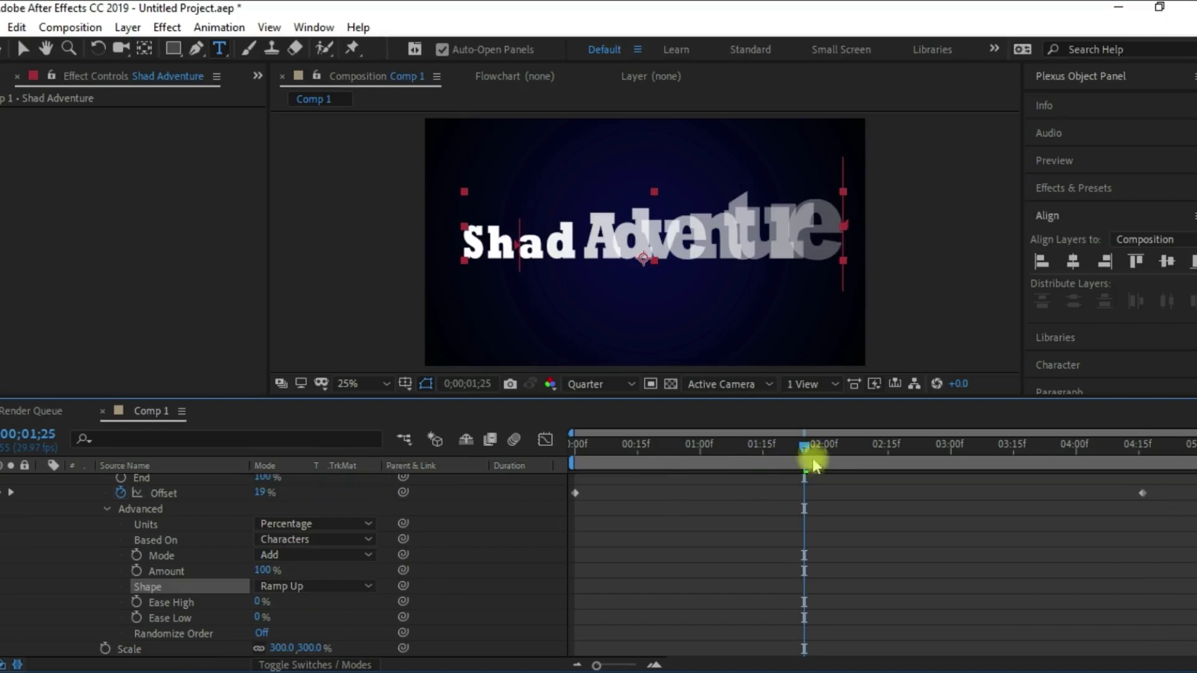
pyautogui.moveTo(768, 459); pyautogui.dragTo(753, 494)
# Try the Ramp Down shape on the range selector and preview the animation from the start.
pyautogui.click(342, 584)
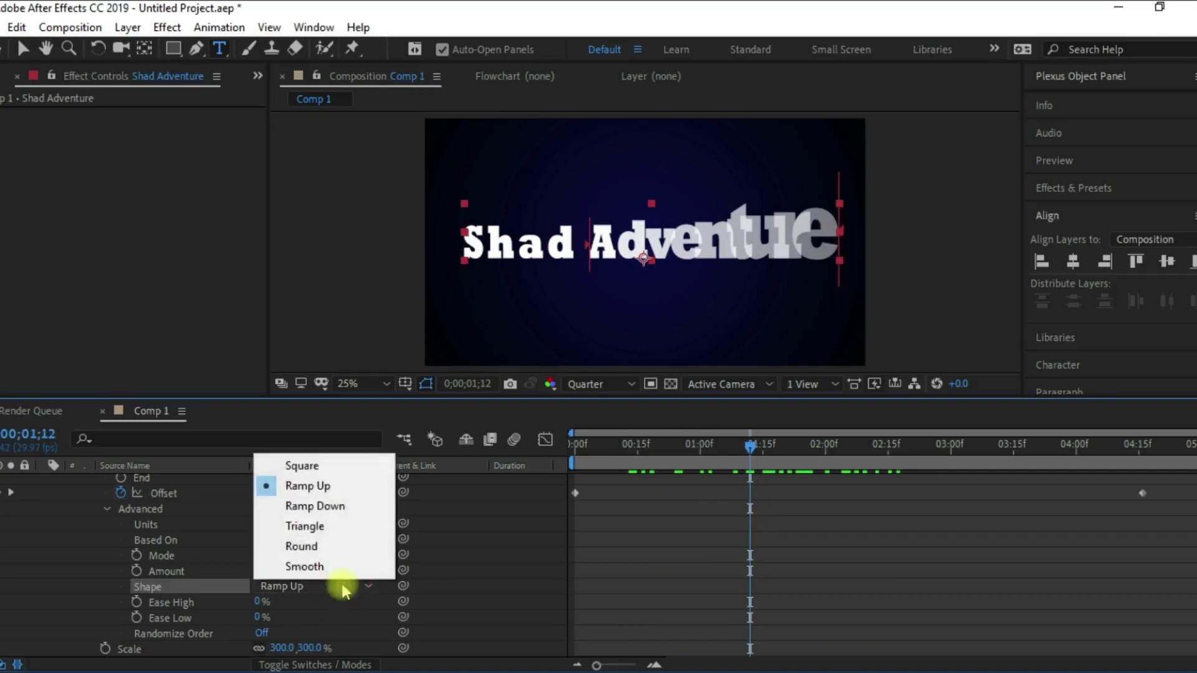
pyautogui.click(331, 505)
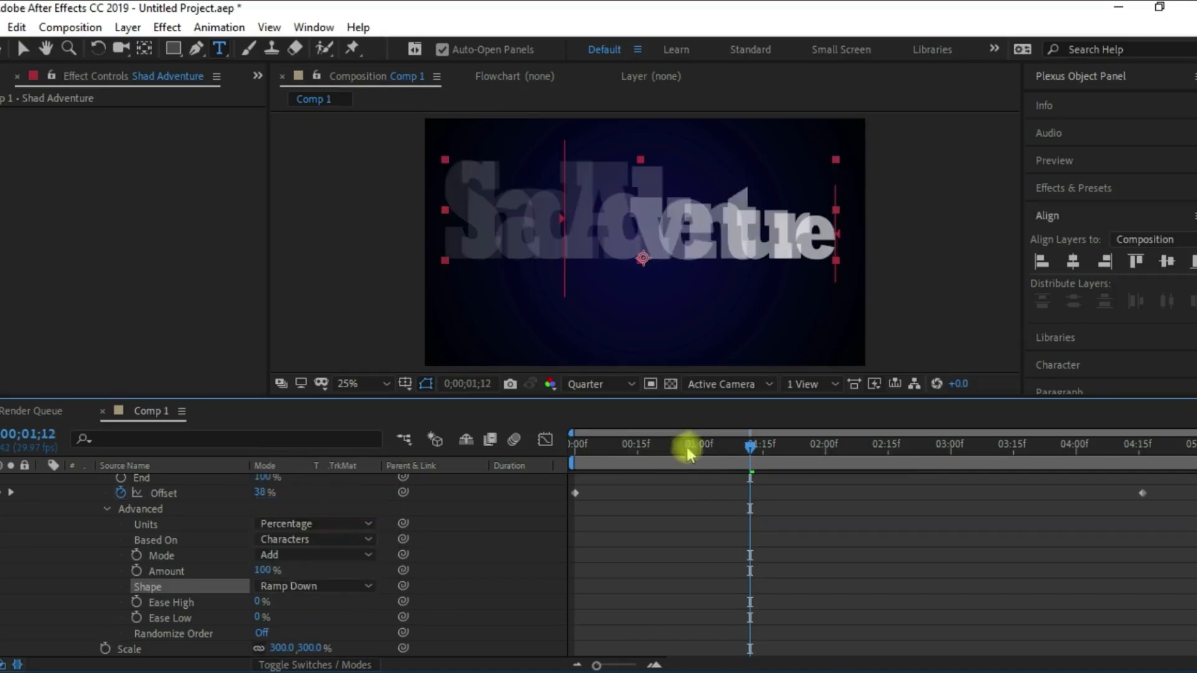
pyautogui.click(575, 445)
pyautogui.press('space')
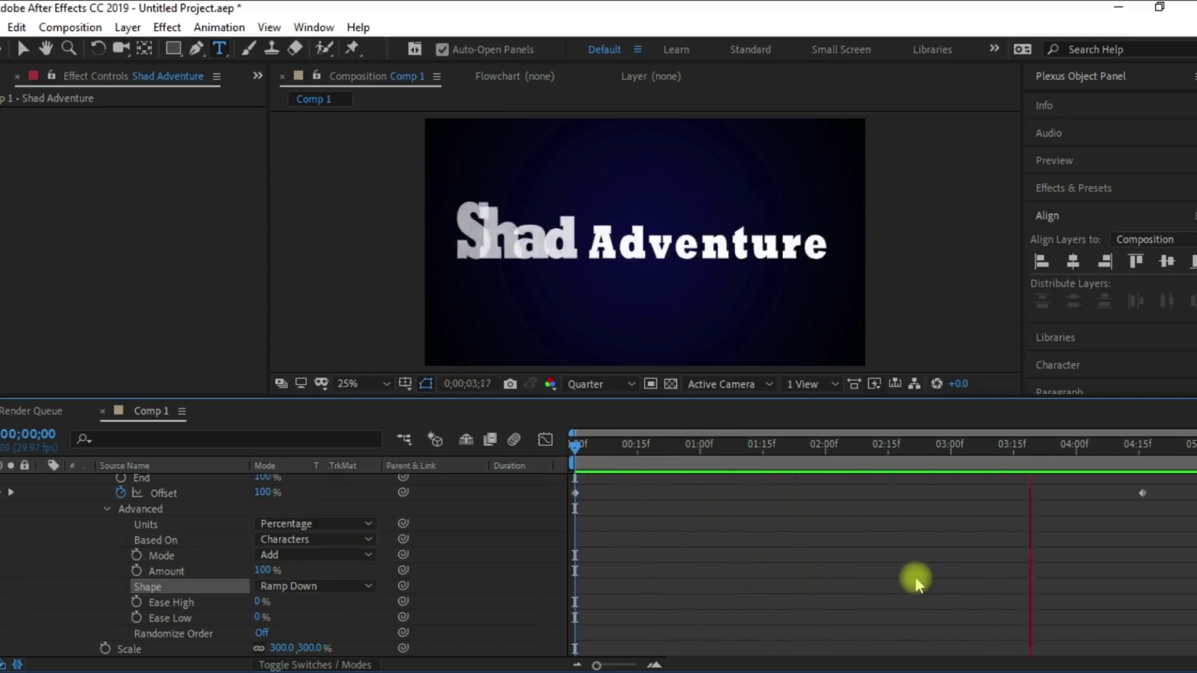
pyautogui.press('space')
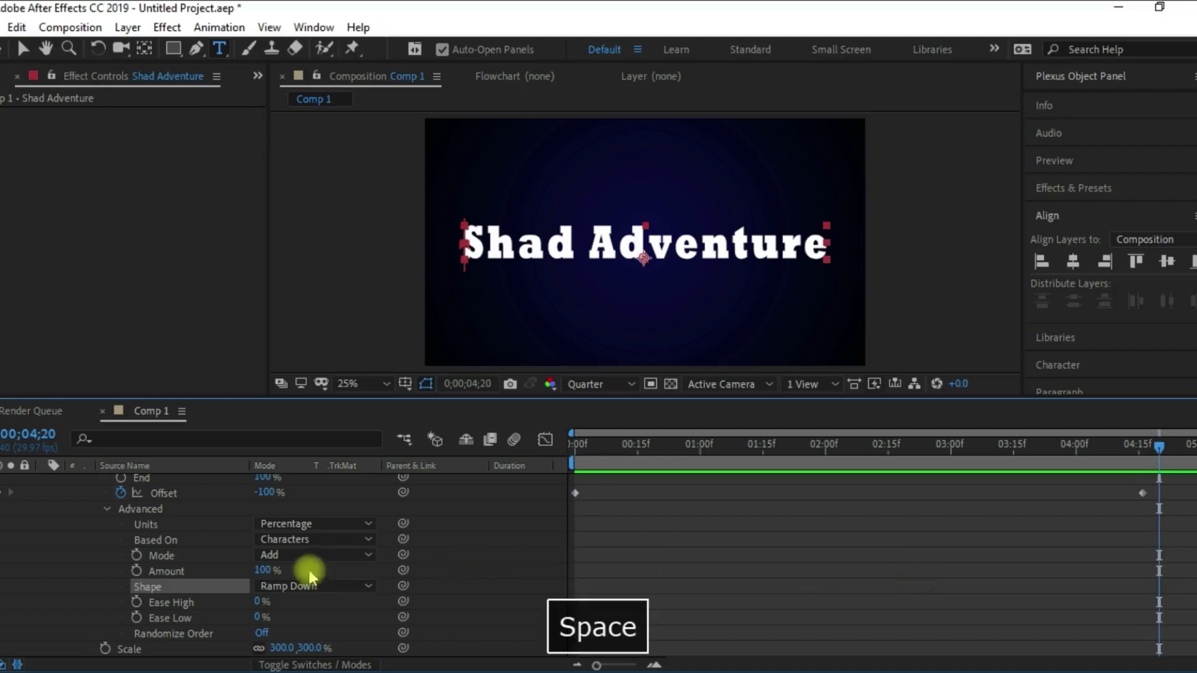
# Set the range selector's Shape to Triangle with the playhead at about 1;17.
pyautogui.moveTo(701, 472); pyautogui.dragTo(771, 459)
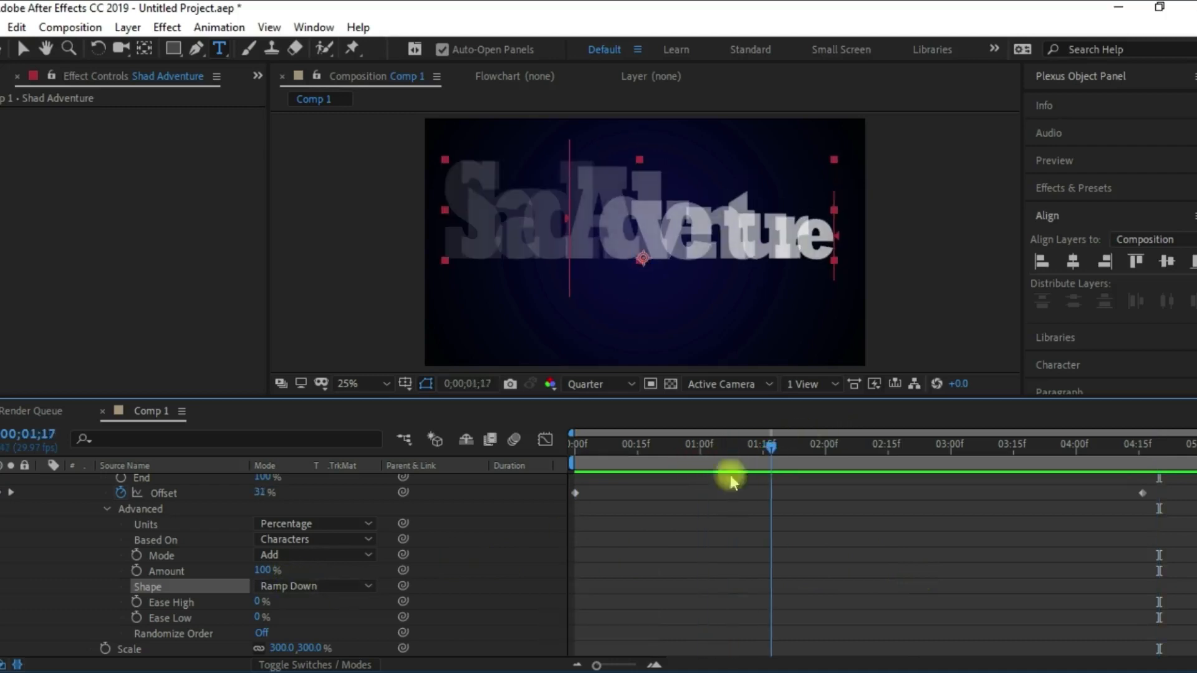
pyautogui.click(337, 591)
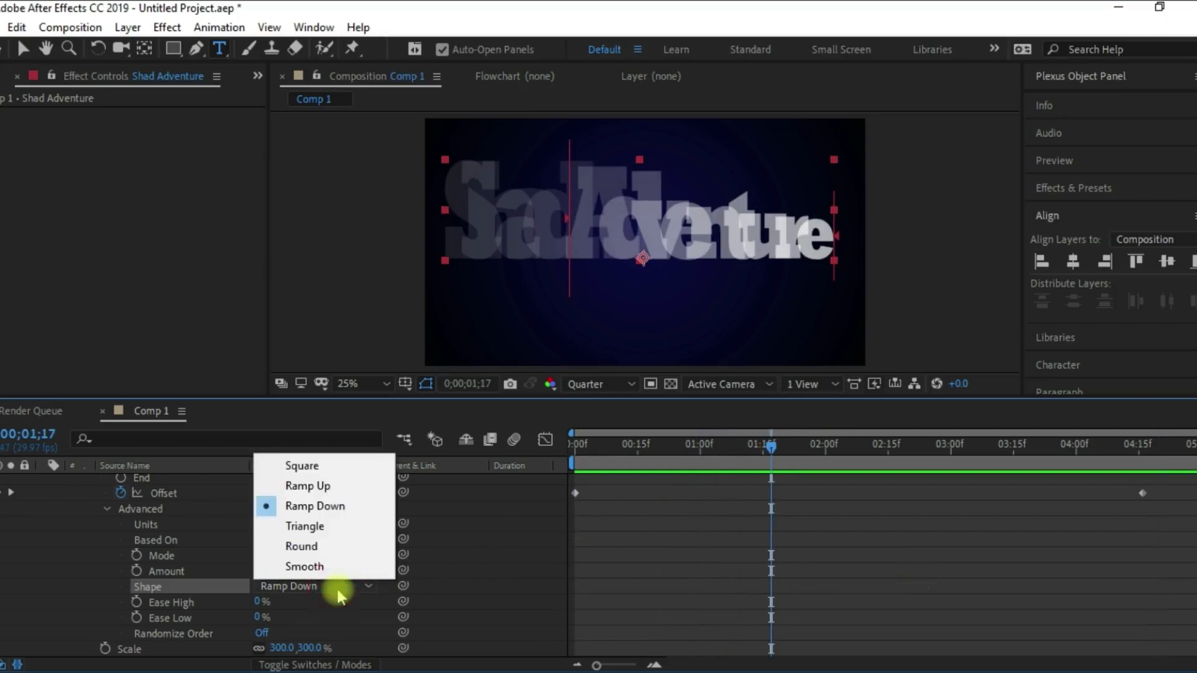
pyautogui.click(338, 528)
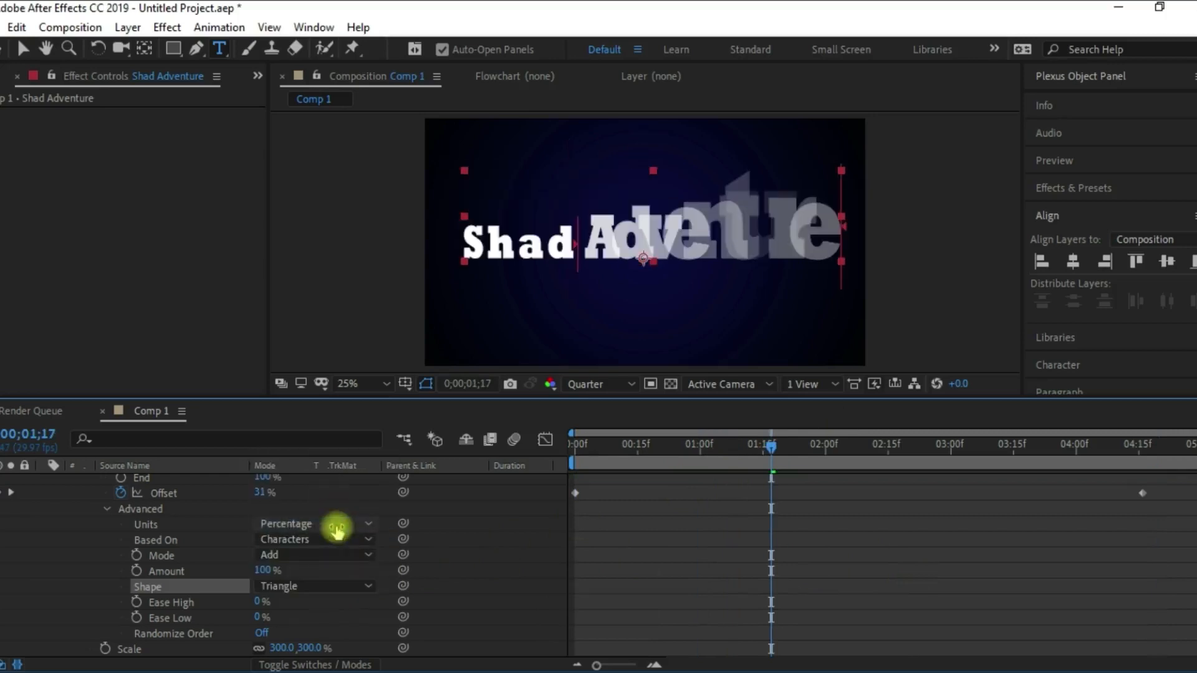
# Preview the title animation with the Triangle shape from the start of the timeline.
pyautogui.moveTo(776, 449); pyautogui.dragTo(572, 459)
pyautogui.press('space')
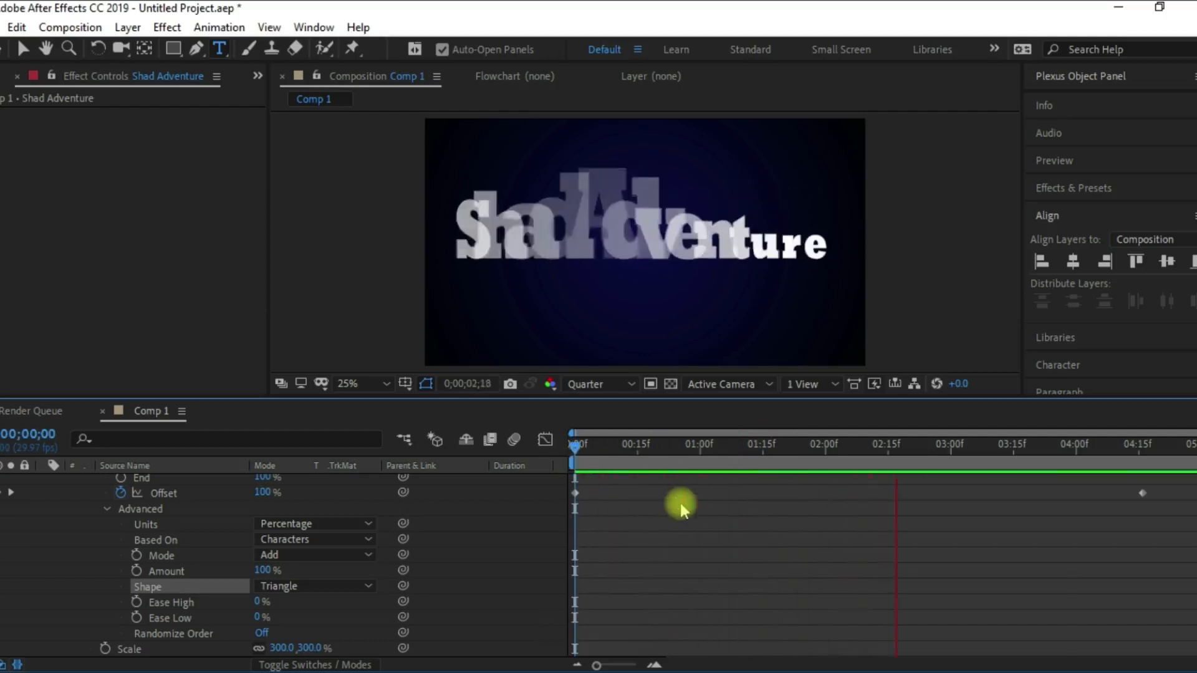
pyautogui.press('space')
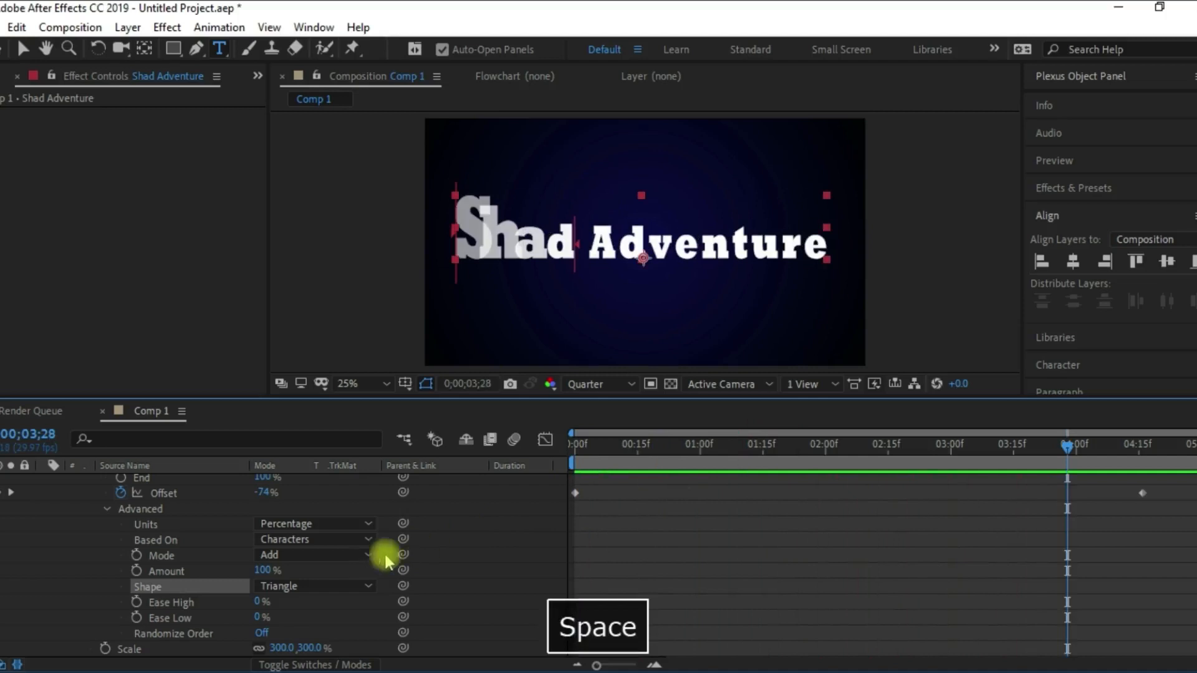
# Try the Round shape on the range selector and preview the animation from the start.
pyautogui.click(347, 586)
pyautogui.click(337, 548)
pyautogui.click(578, 449)
pyautogui.press('space')
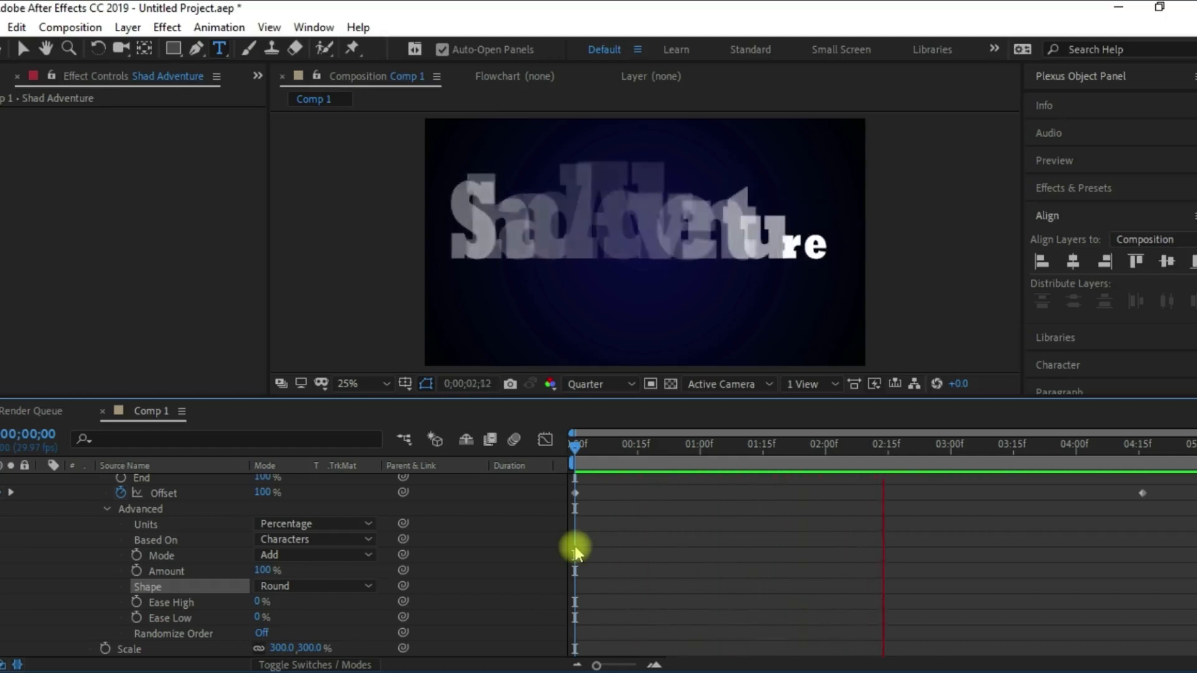
pyautogui.press('space')
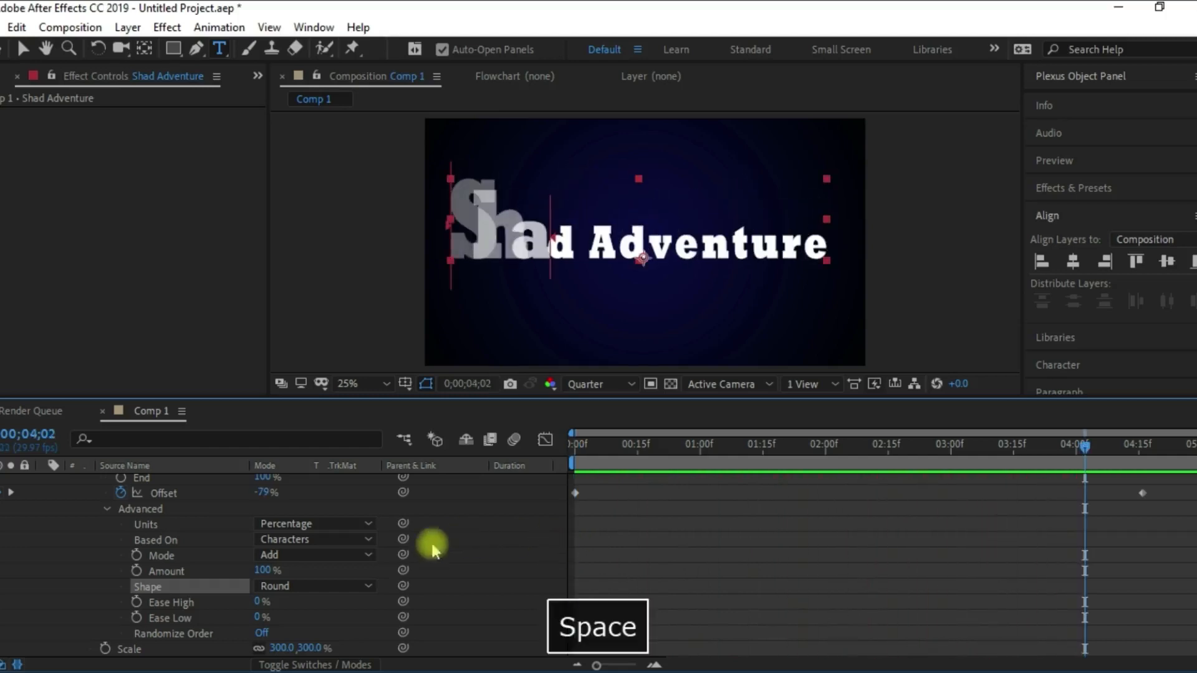
# Set the range selector's Shape to Smooth and preview the animation from near the start.
pyautogui.click(319, 586)
pyautogui.click(315, 566)
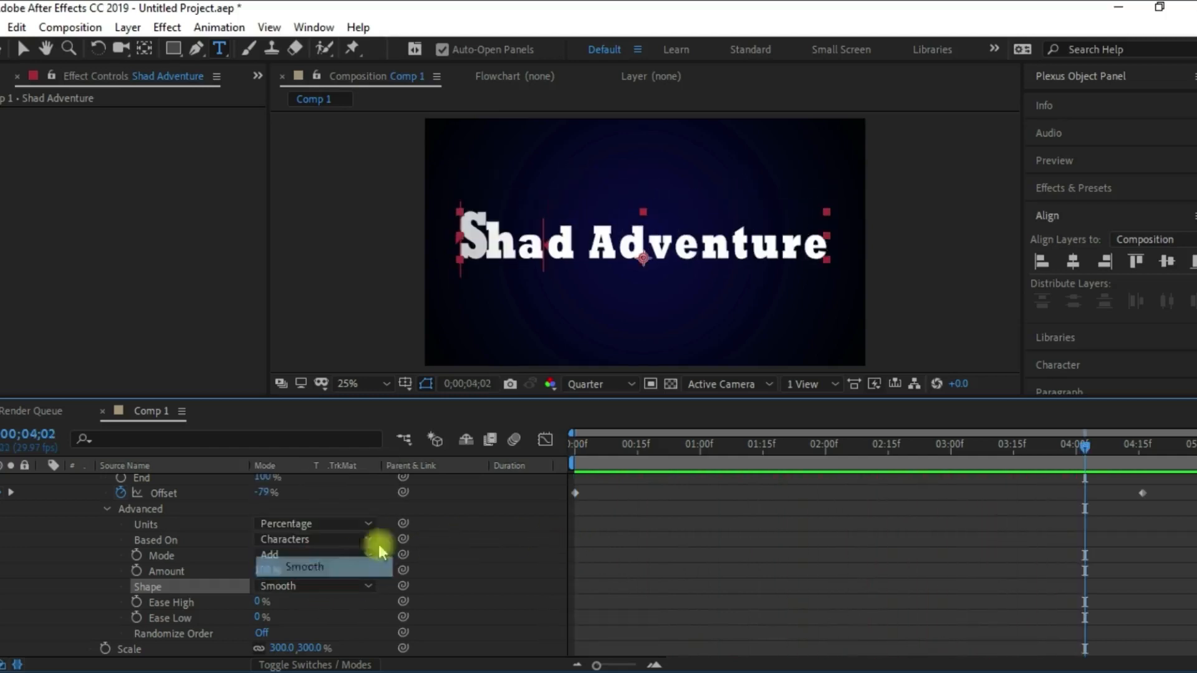
pyautogui.click(584, 466)
pyautogui.press('space')
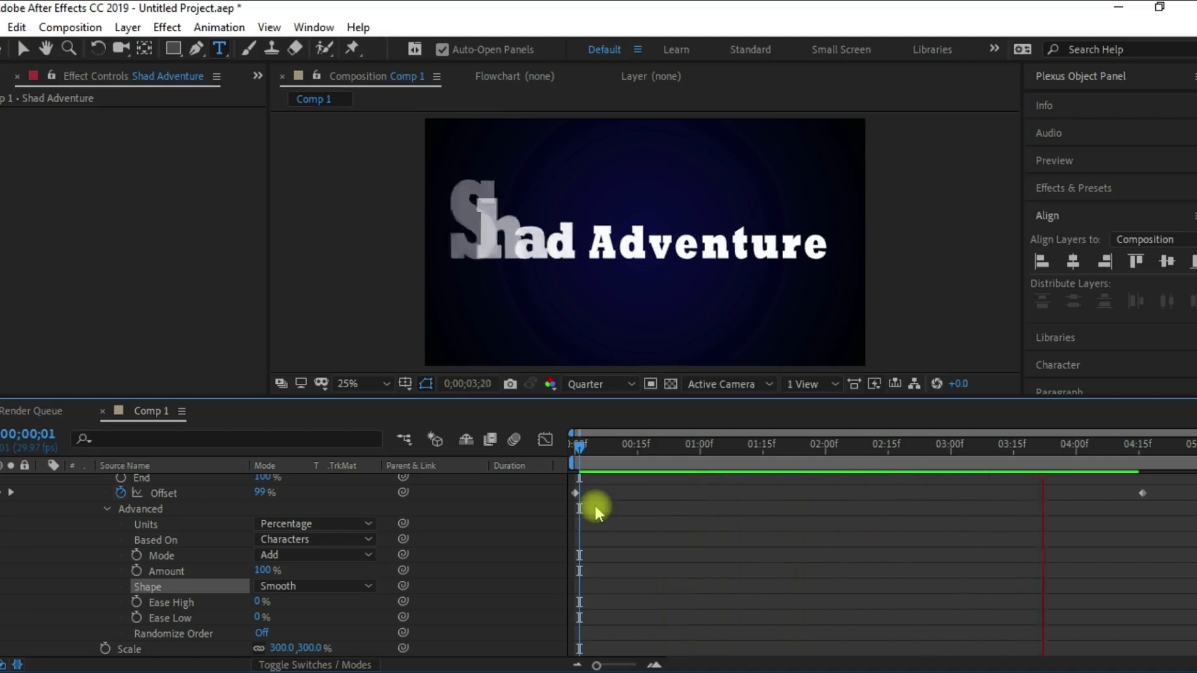
pyautogui.press('space')
# Move the ending Offset keyframe earlier to about 3;16 and preview the faster animation from the start.
pyautogui.moveTo(1140, 497); pyautogui.dragTo(1018, 503)
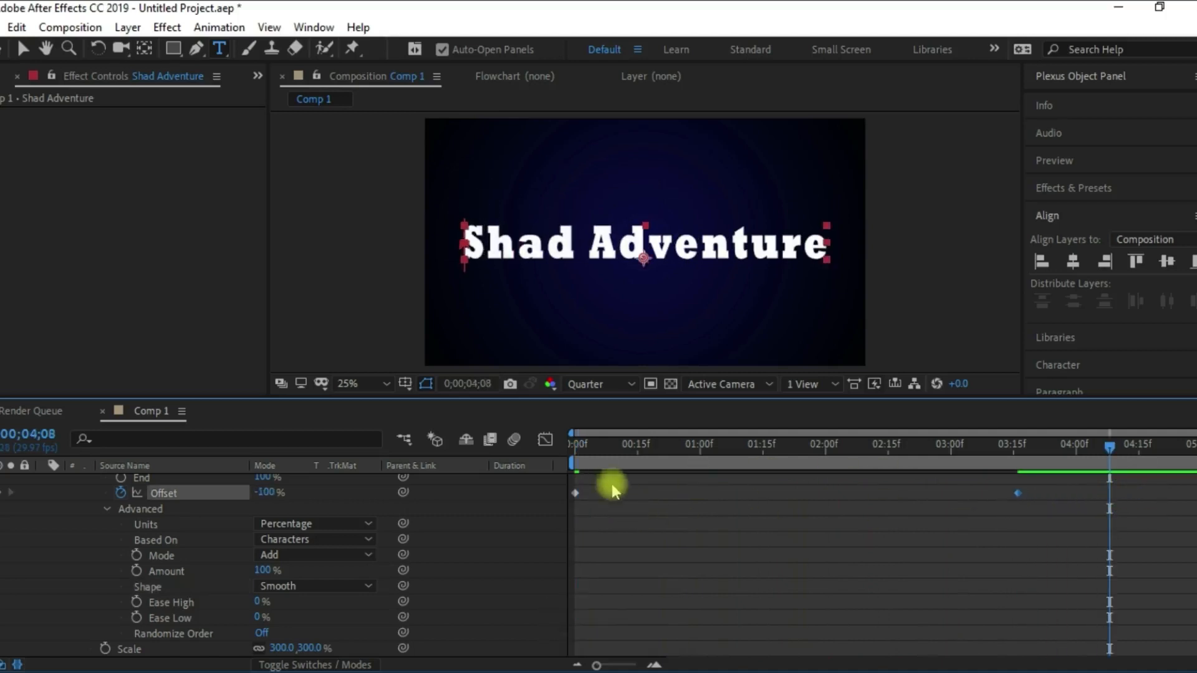
pyautogui.click(579, 471)
pyautogui.press('space')
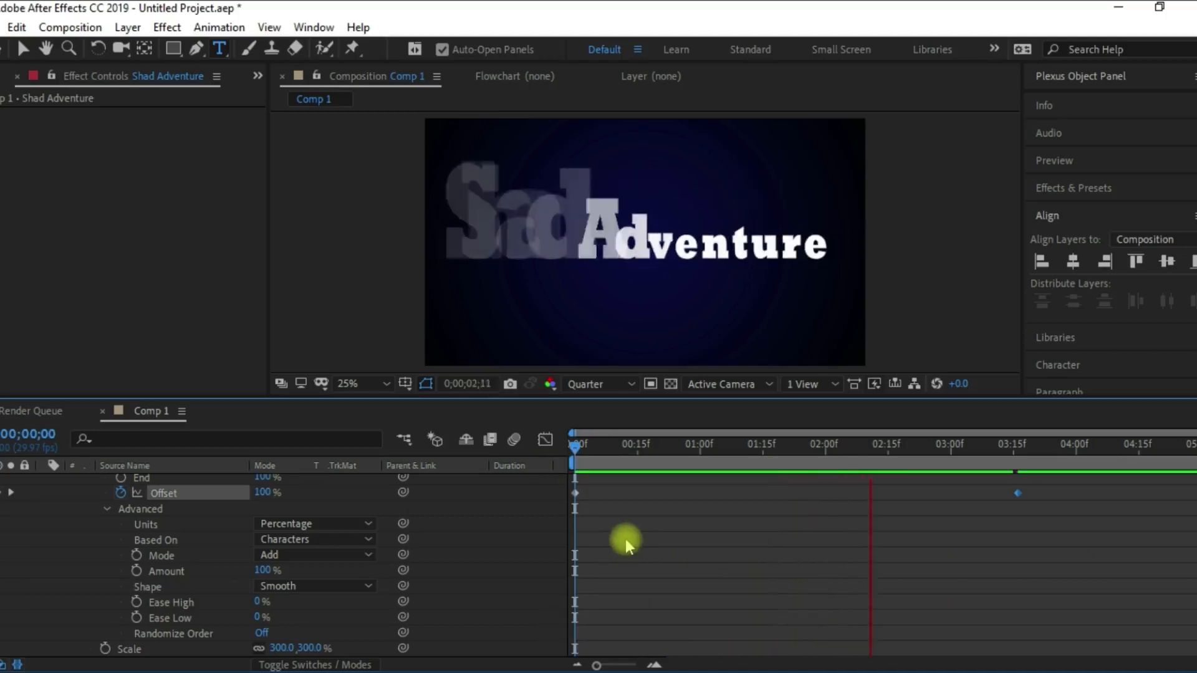
pyautogui.press('space')
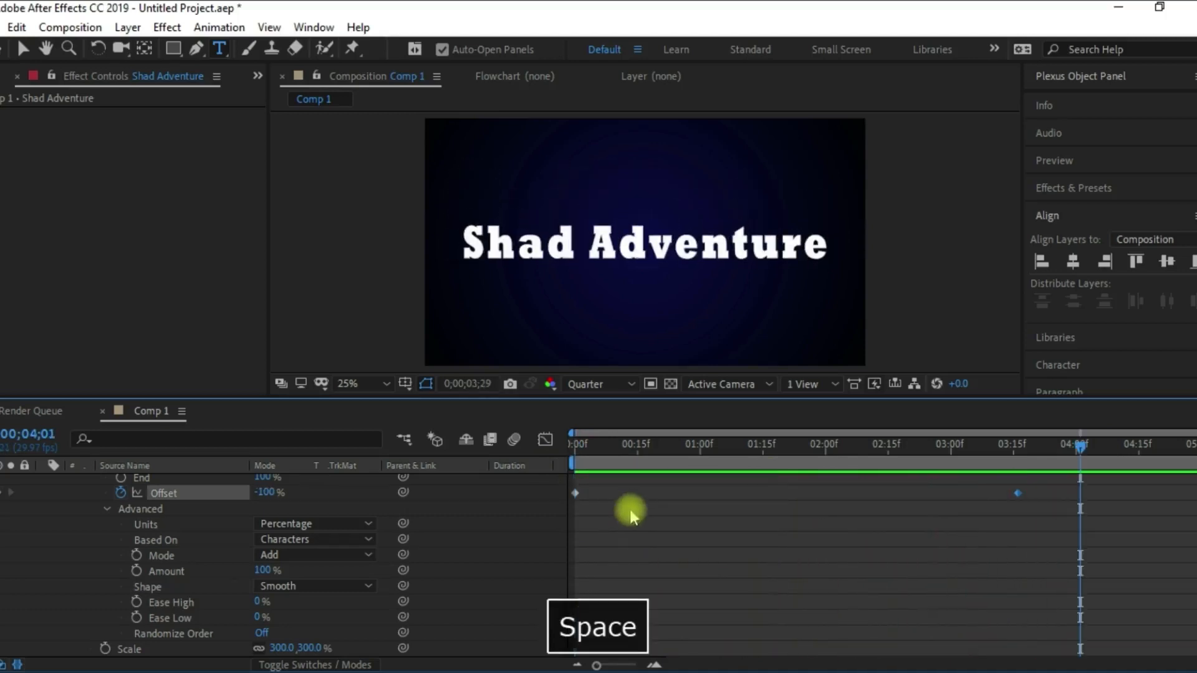
pyautogui.click(571, 468)
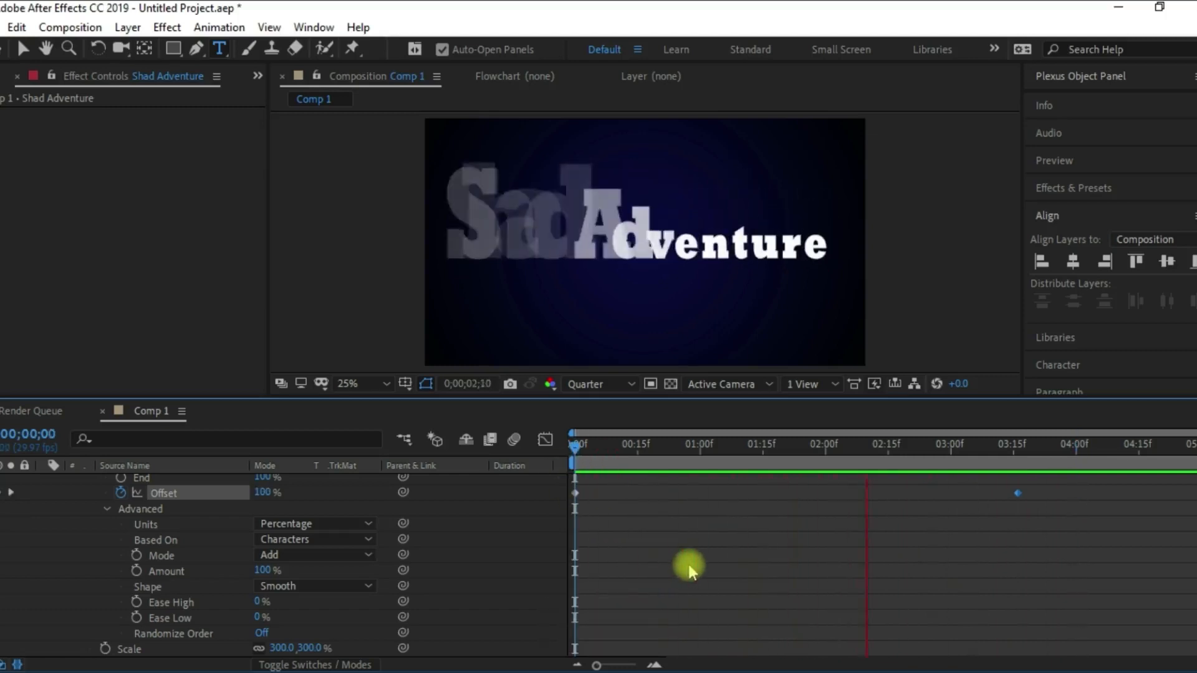
pyautogui.press('space')
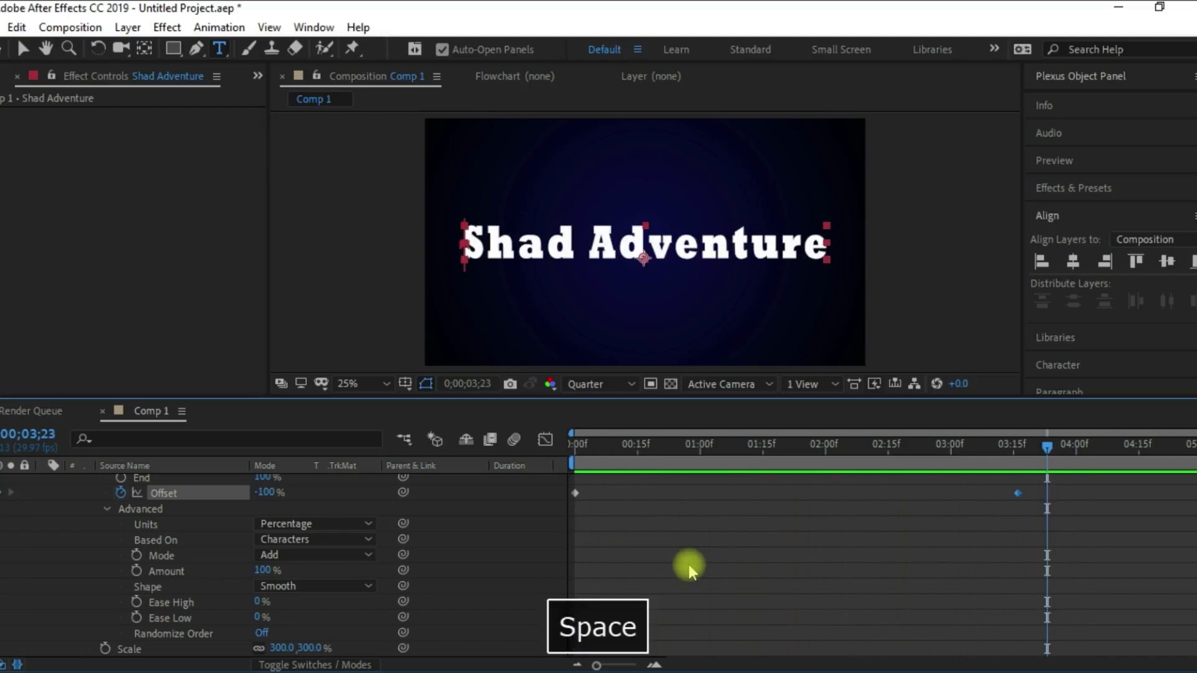
pyautogui.press('F9')
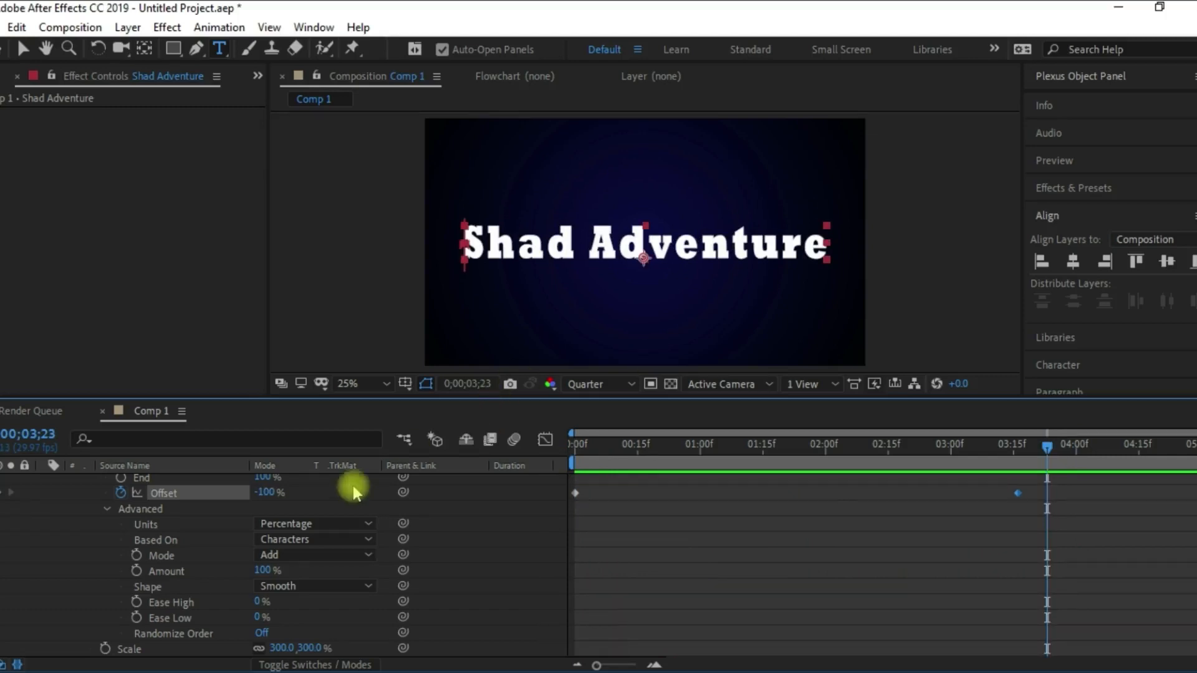
# Set the text layer's Anchor Point Grouping to Word under More Options and return the playhead to the start.
pyautogui.click(106, 510)
pyautogui.scroll(3, 159, 530)
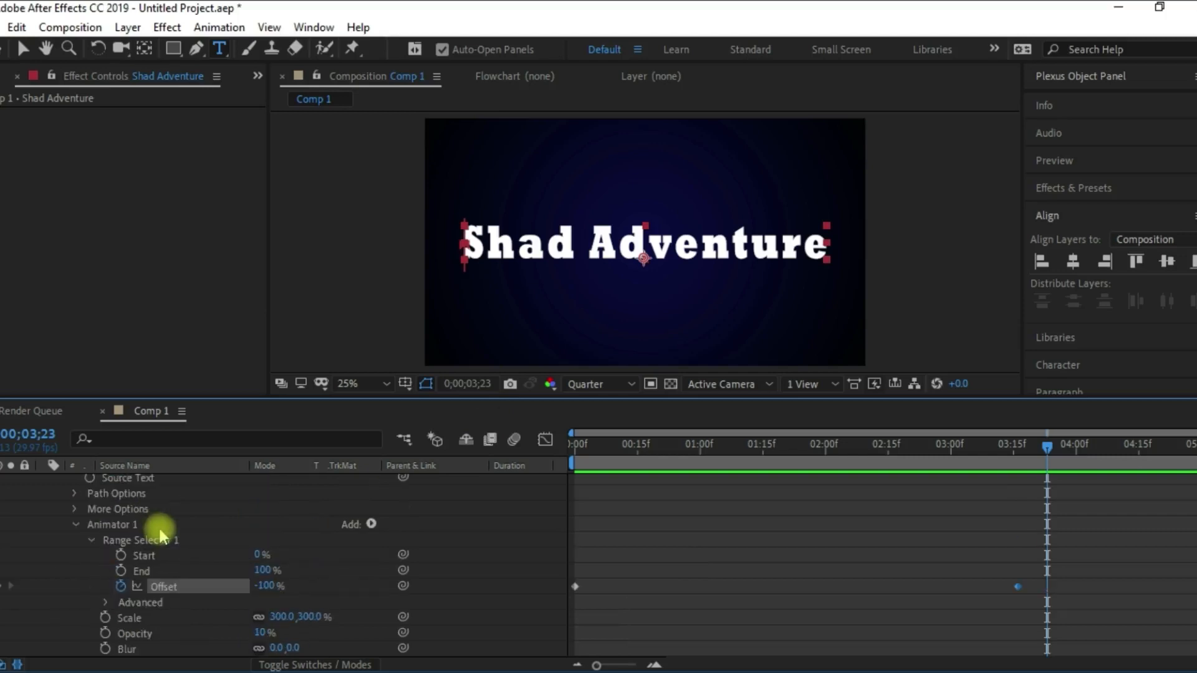
pyautogui.click(74, 510)
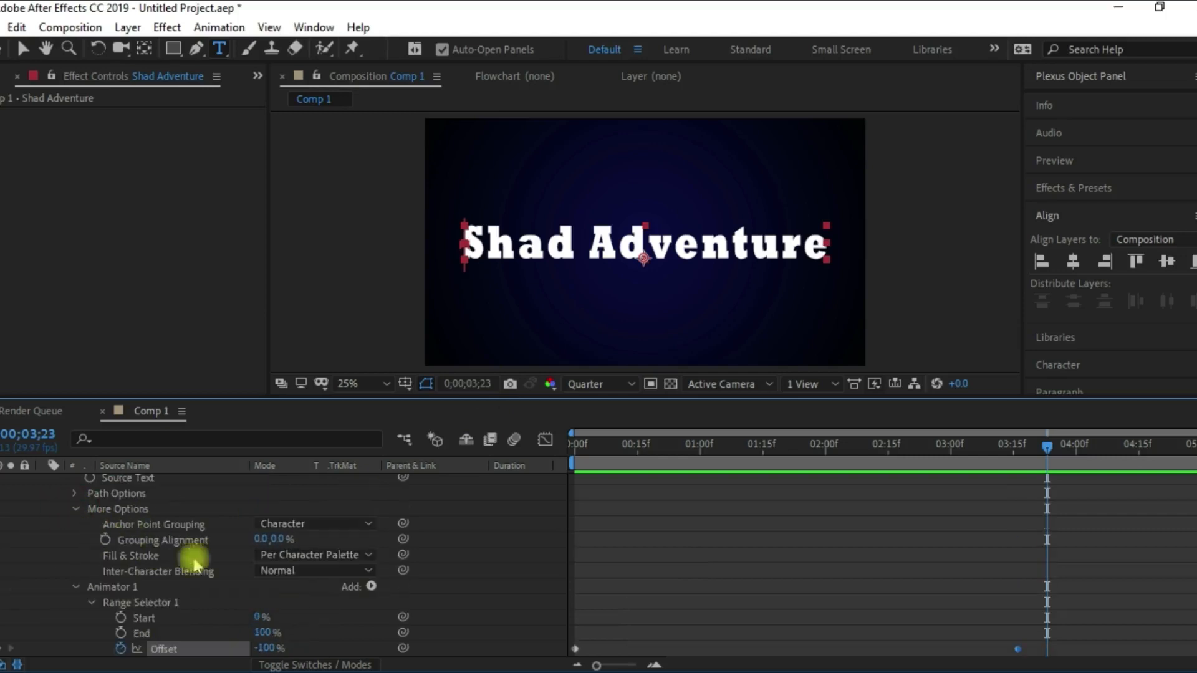
pyautogui.click(326, 527)
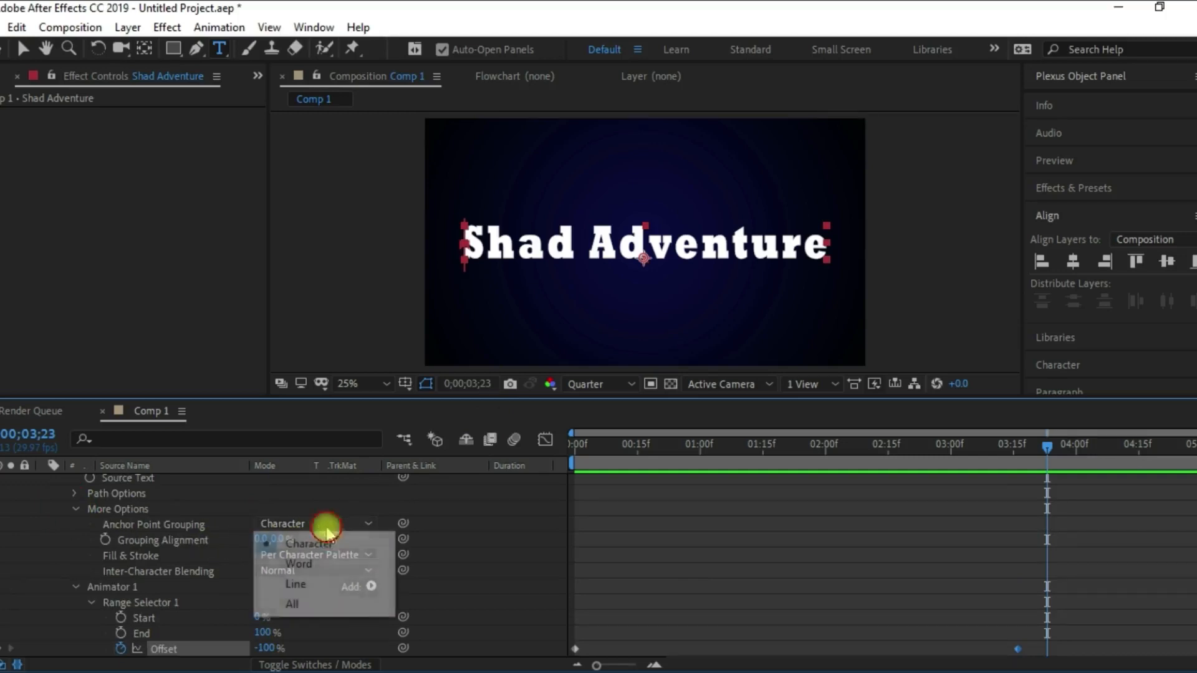
pyautogui.click(310, 565)
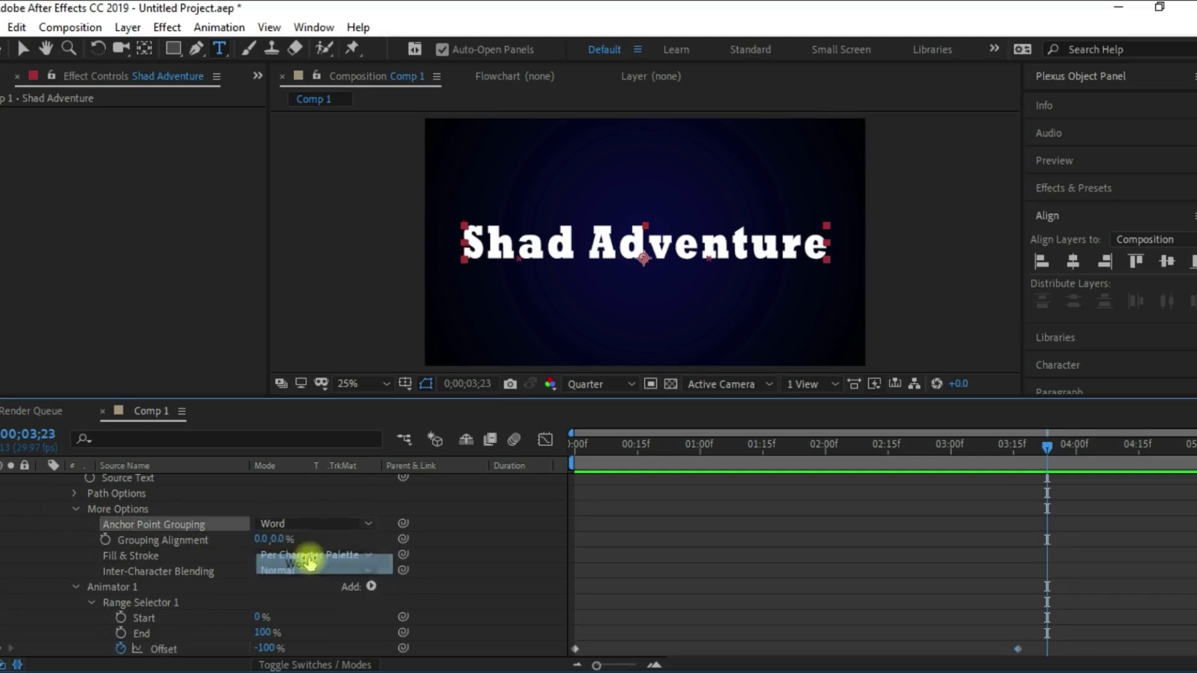
pyautogui.moveTo(714, 469); pyautogui.dragTo(567, 467)
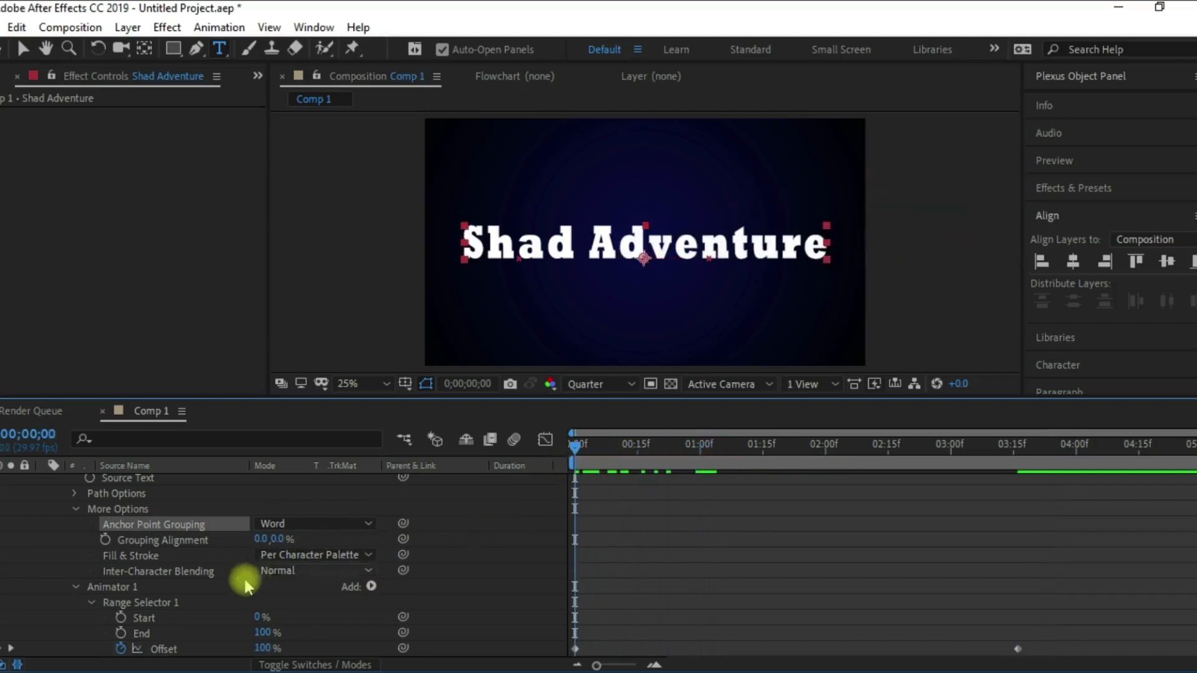
# Set the text layer's vertical Grouping Alignment to -26%.
pyautogui.scroll(-5, 237, 589)
pyautogui.scroll(5, 237, 589)
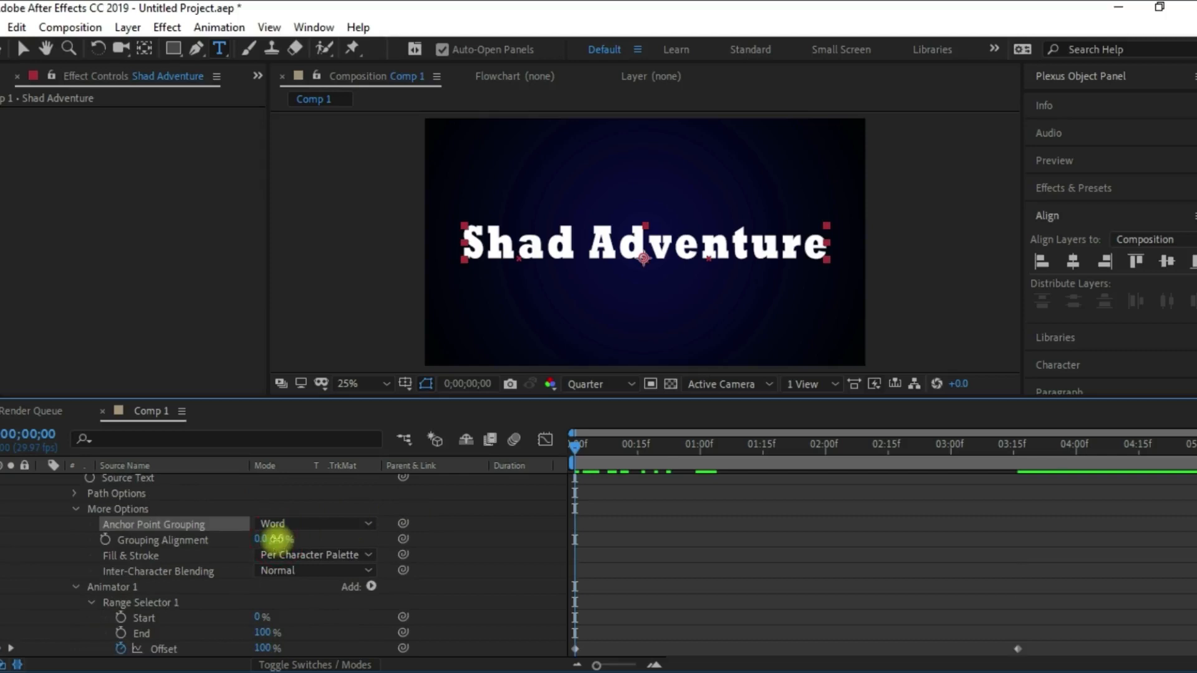
pyautogui.moveTo(276, 538); pyautogui.dragTo(267, 538)
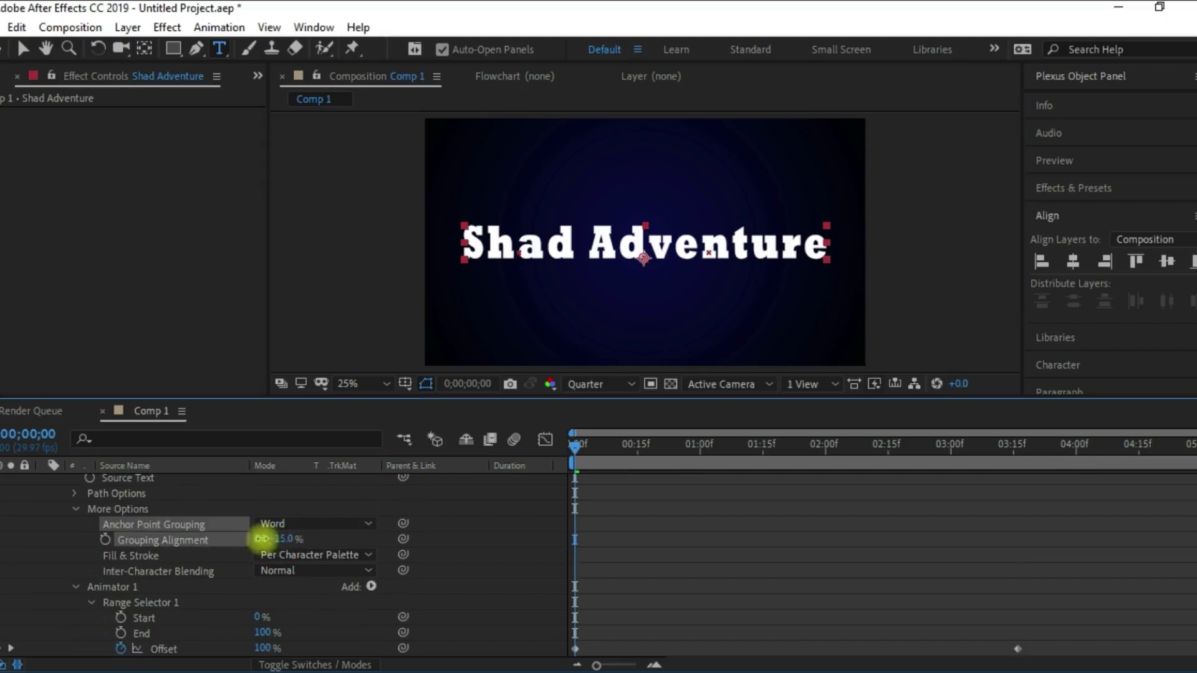
pyautogui.moveTo(254, 541); pyautogui.dragTo(254, 541)
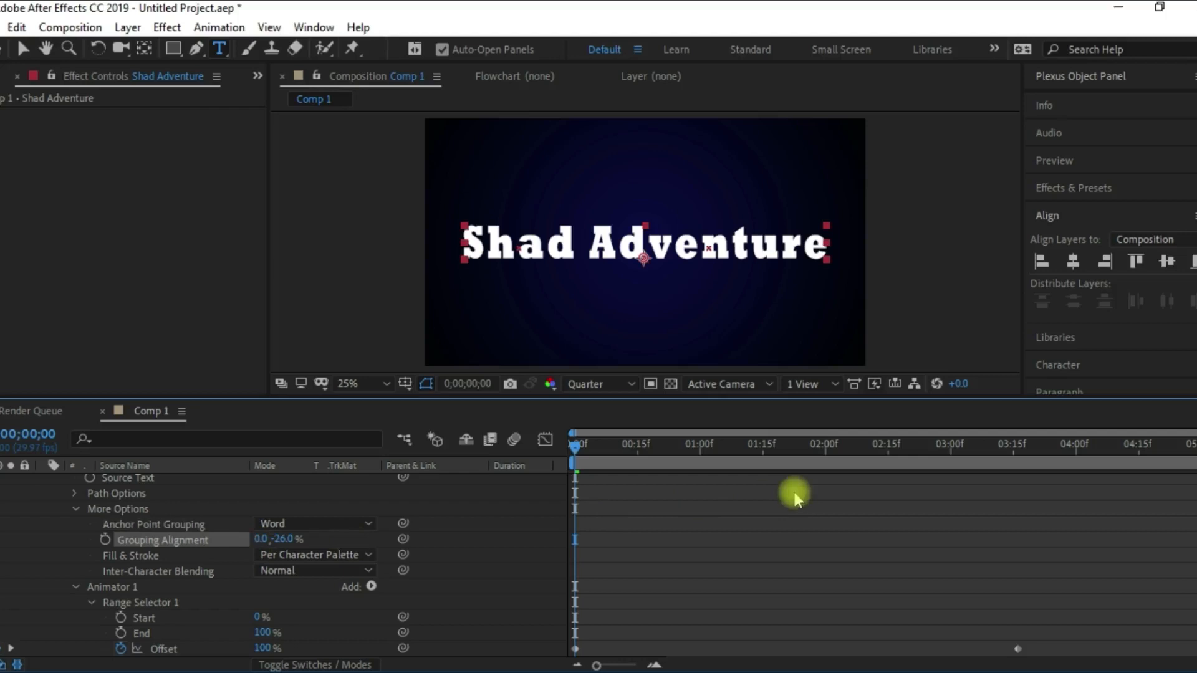
# Preview the word-grouped title animation several times and return the playhead to the start.
pyautogui.press('space')
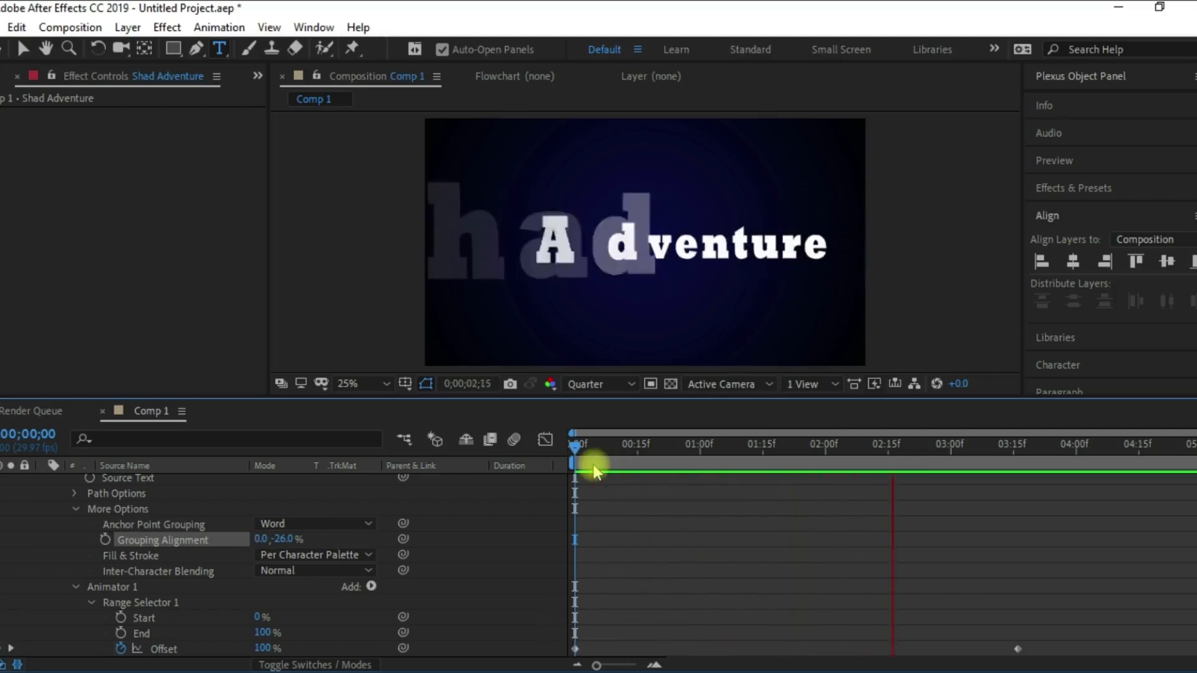
pyautogui.press('space')
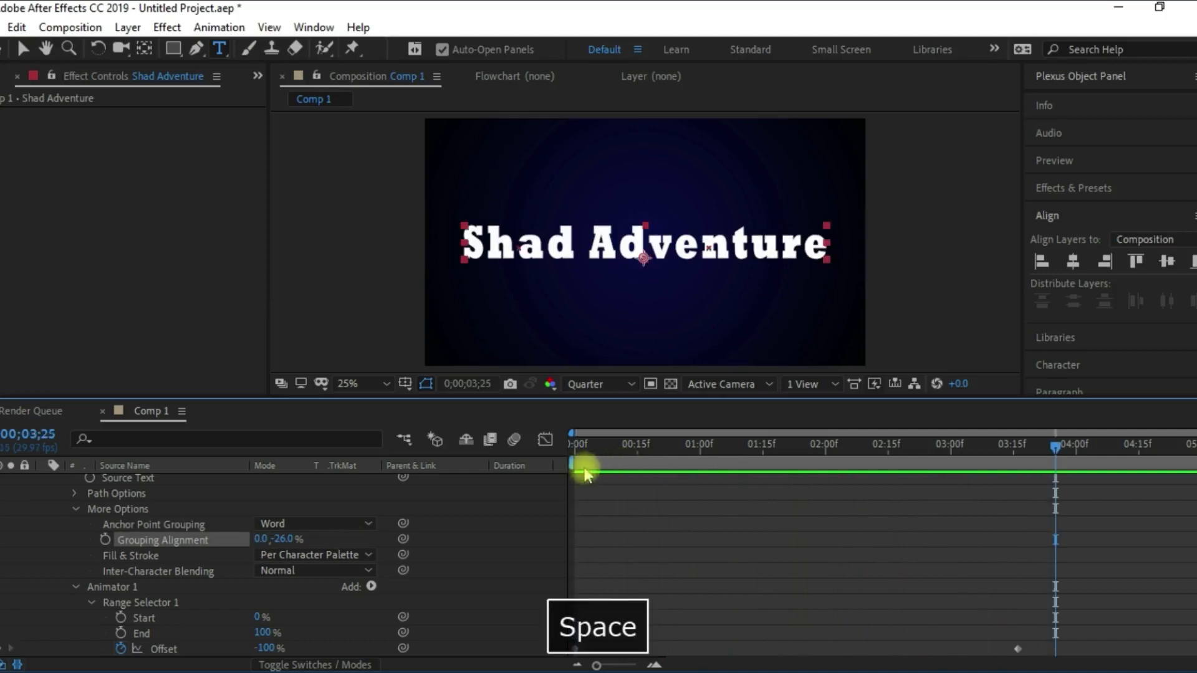
pyautogui.press('space')
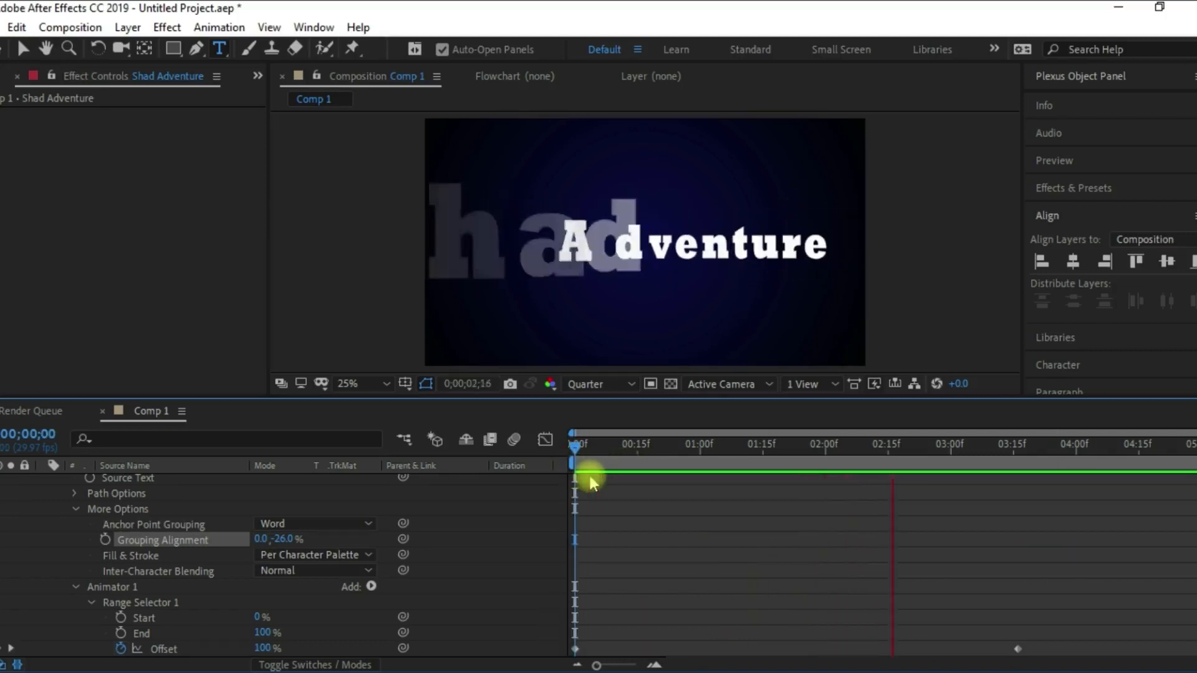
pyautogui.press('space')
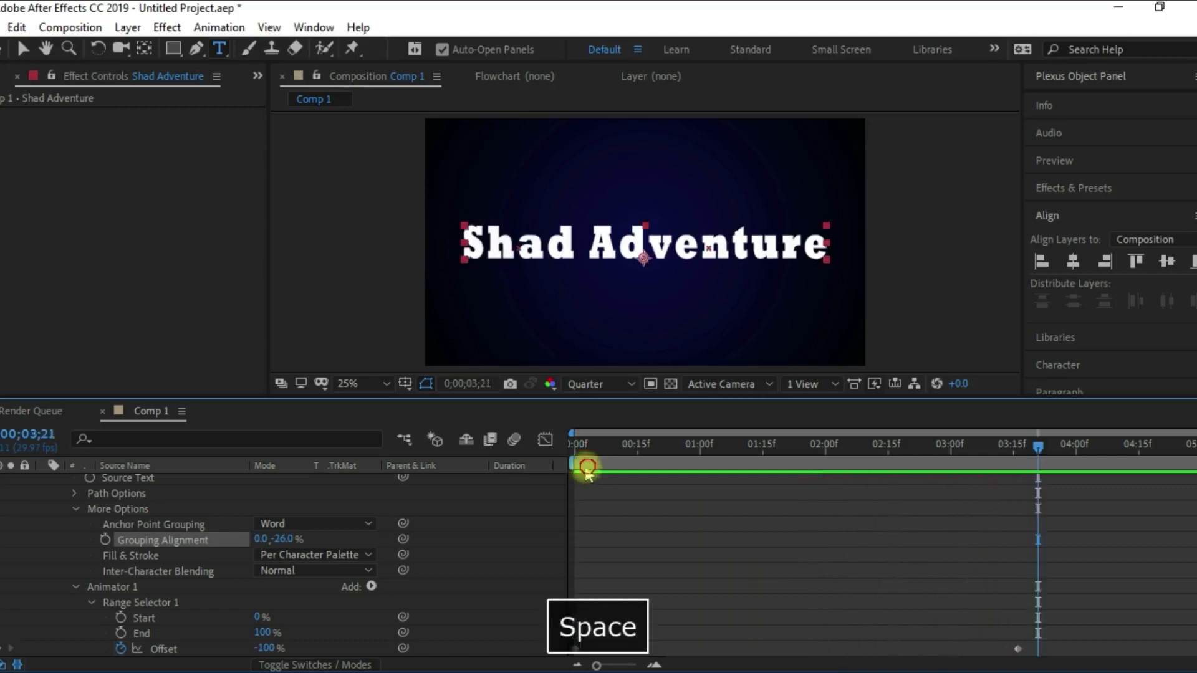
pyautogui.moveTo(587, 467); pyautogui.dragTo(570, 468)
pyautogui.press('space')
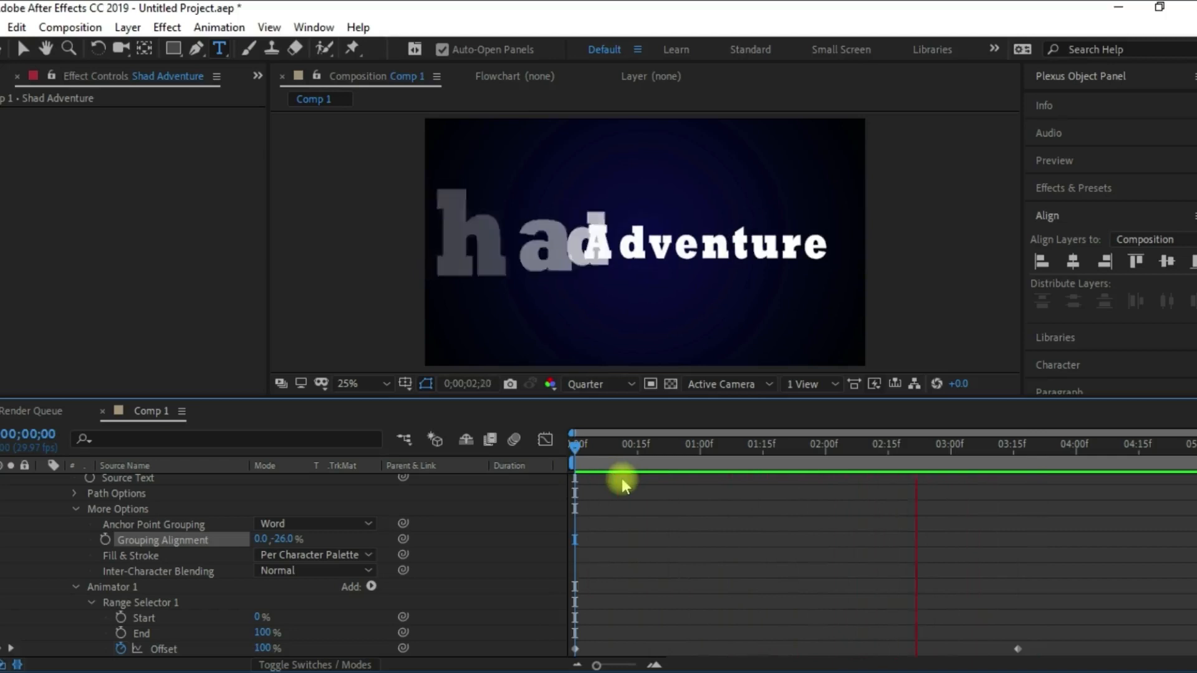
pyautogui.press('space')
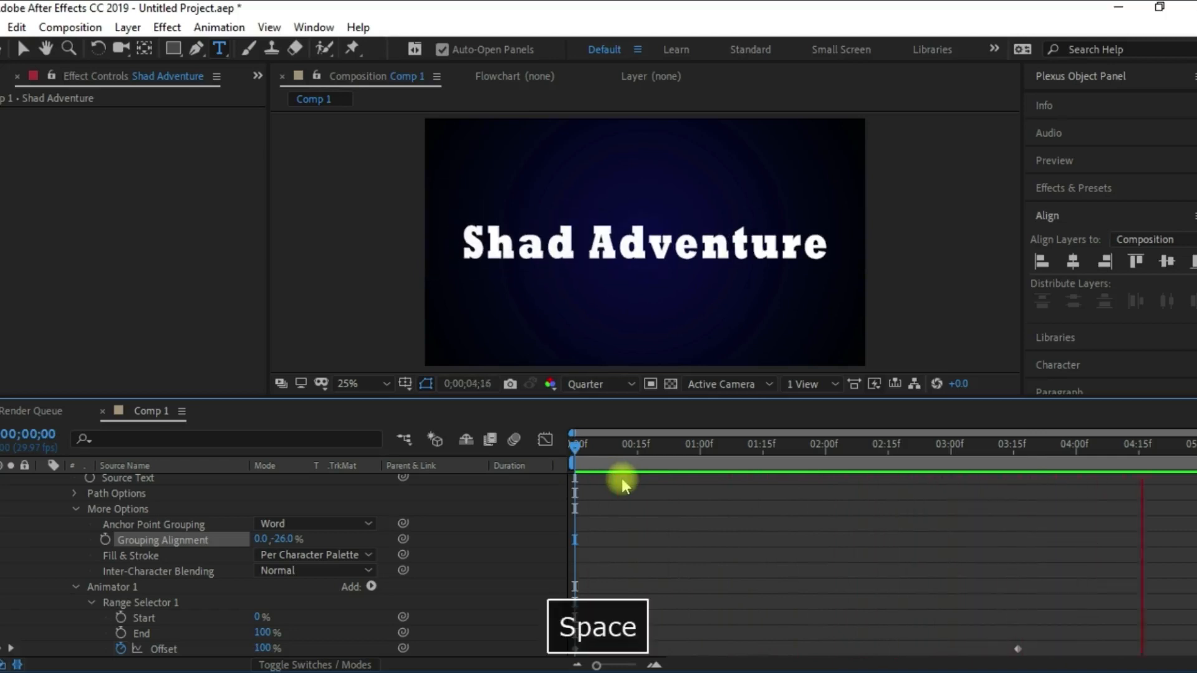
pyautogui.press('space')
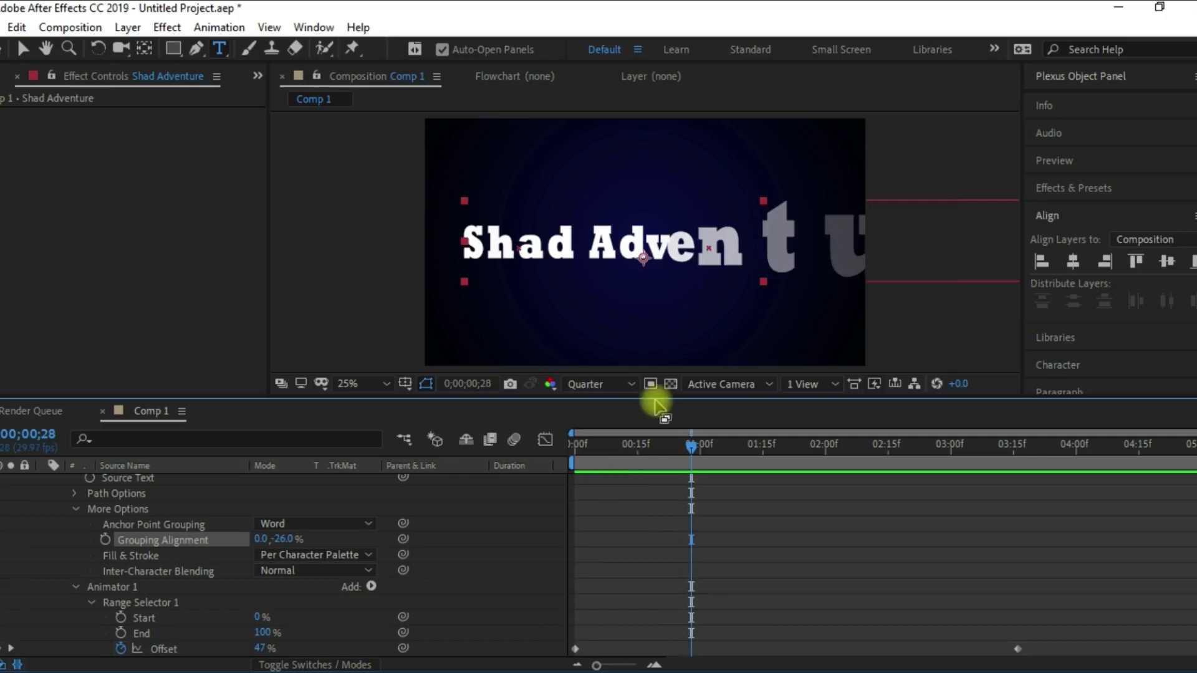
pyautogui.press('F9')
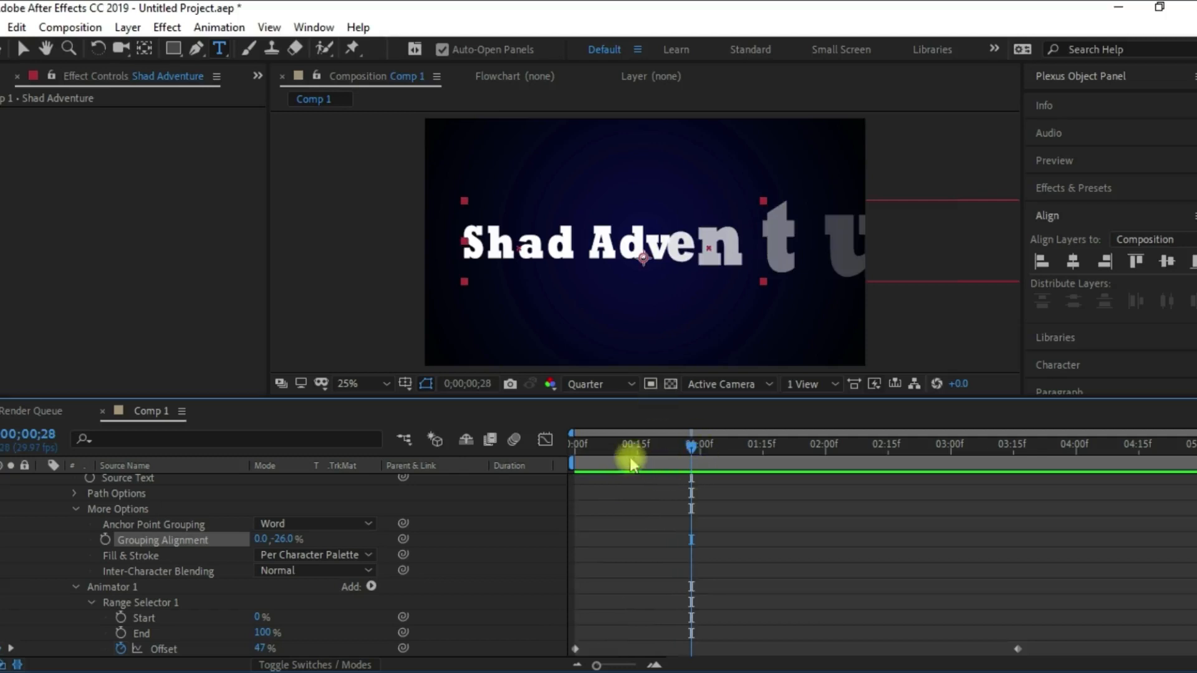
pyautogui.moveTo(611, 465); pyautogui.dragTo(571, 468)
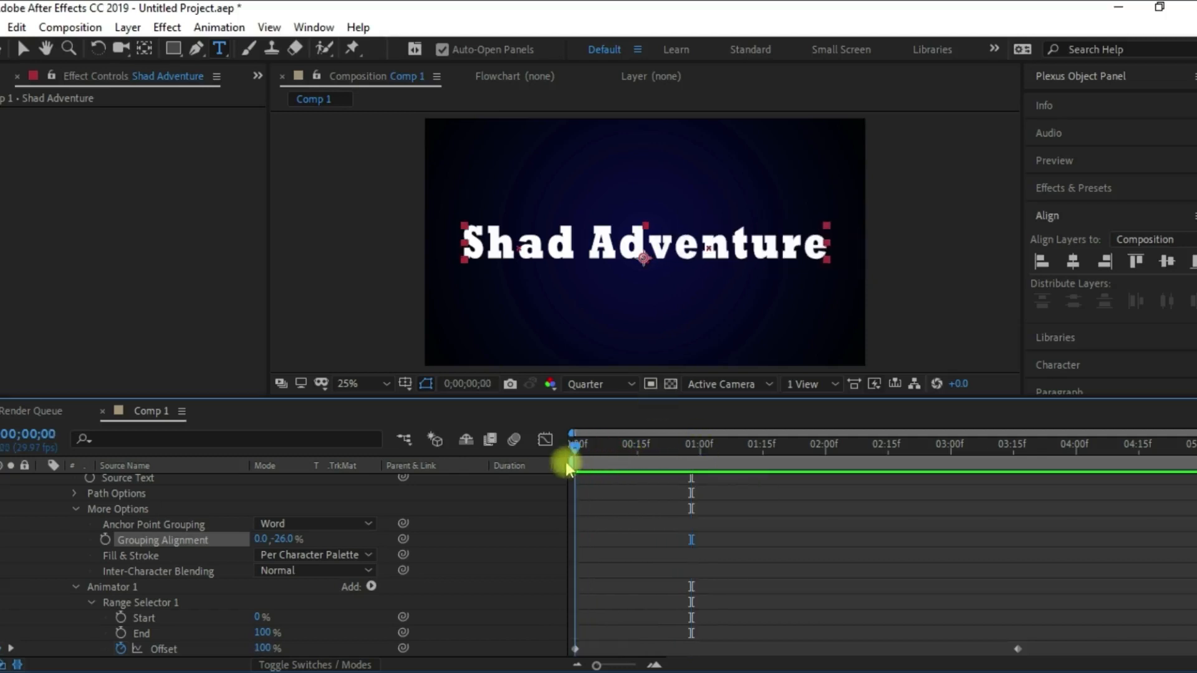
# Set the text animator's Blur to 100 in both directions and preview the animation from the start.
pyautogui.scroll(-4, 196, 600)
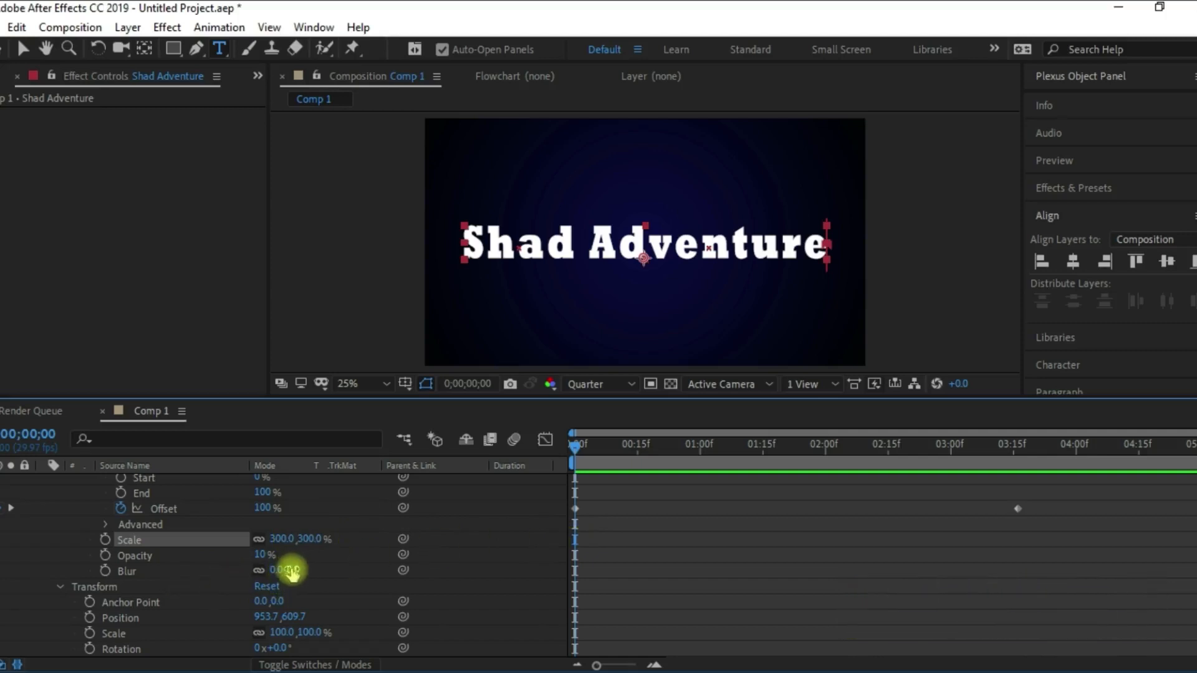
pyautogui.moveTo(295, 568); pyautogui.dragTo(302, 569)
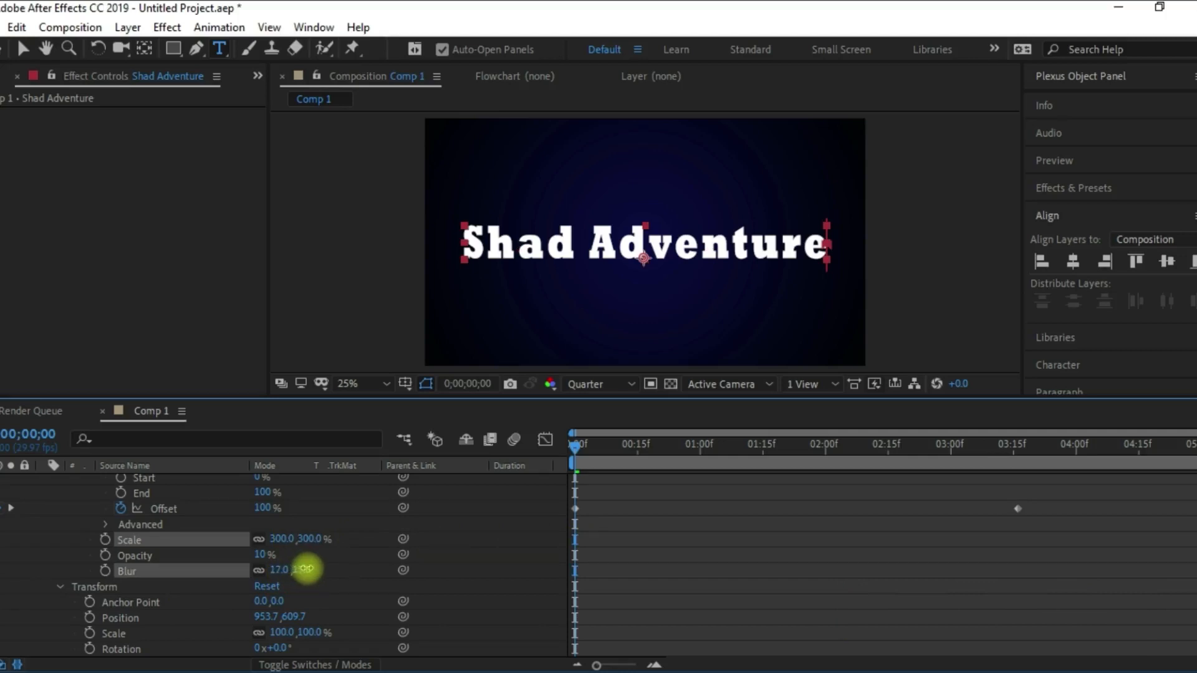
pyautogui.moveTo(335, 568); pyautogui.dragTo(334, 568)
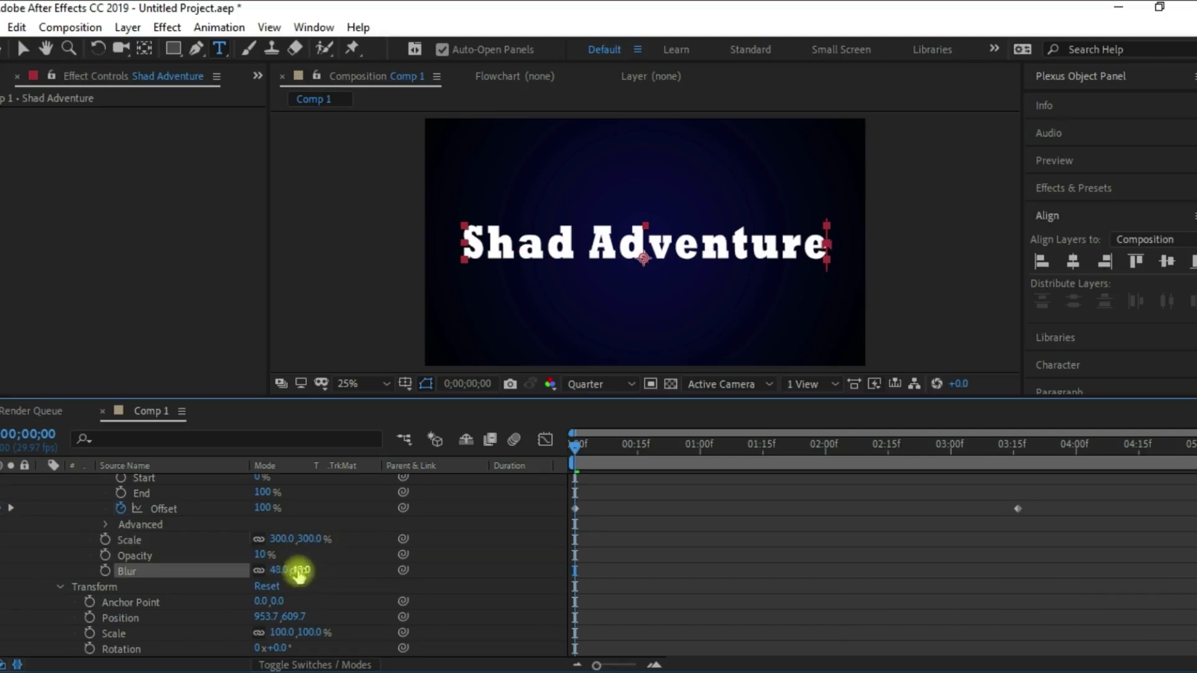
pyautogui.write('100')
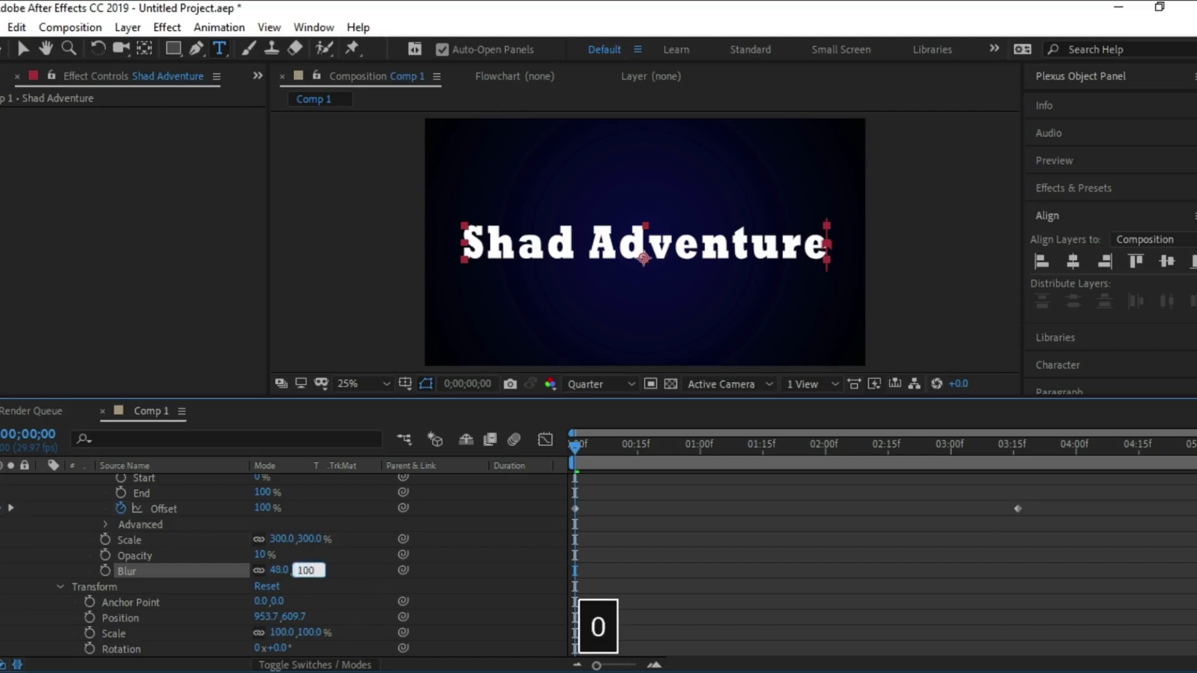
pyautogui.press('Return')
pyautogui.moveTo(580, 445); pyautogui.dragTo(561, 465)
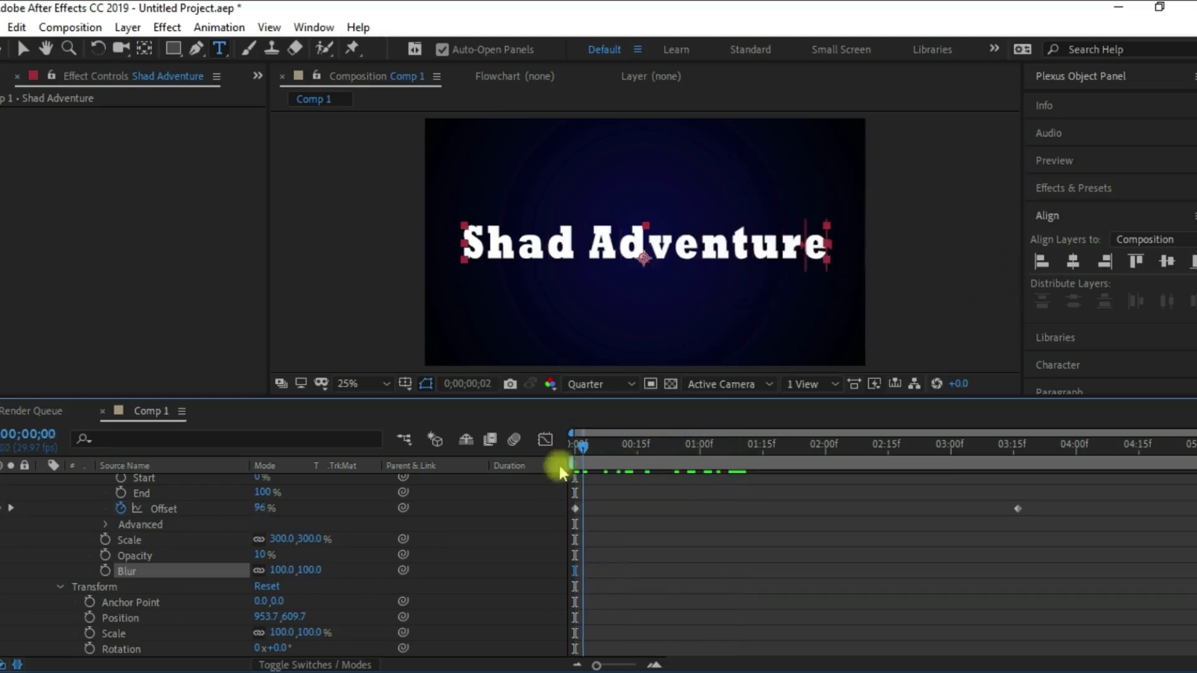
pyautogui.press('space')
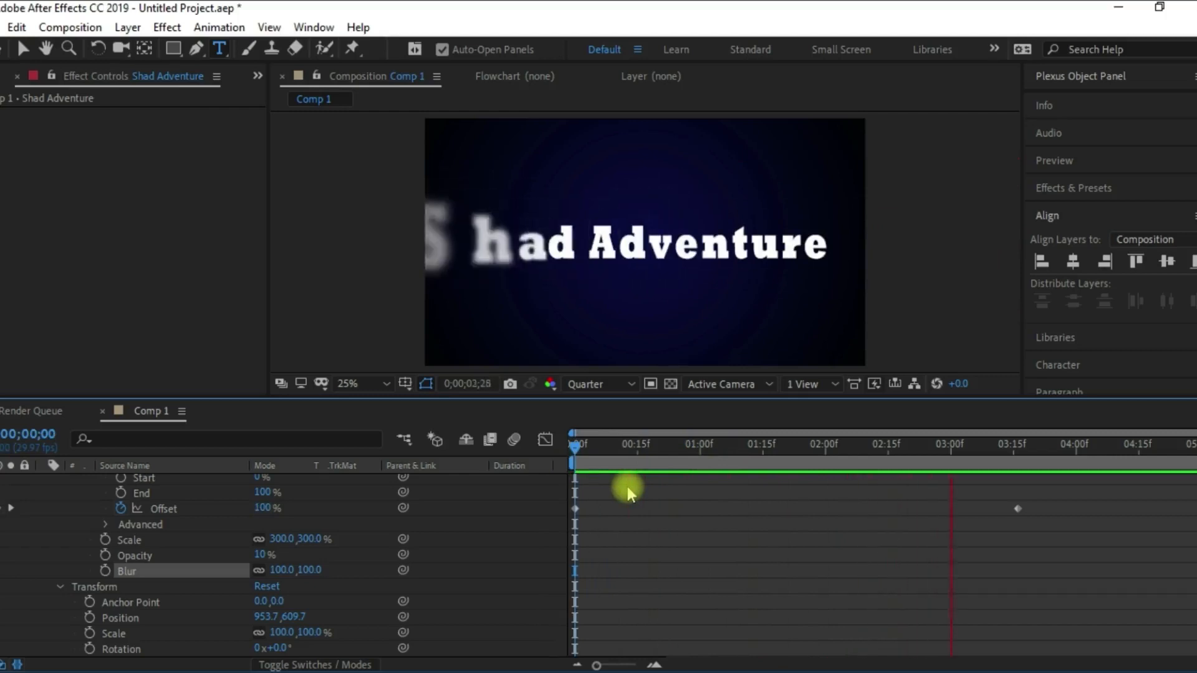
# Finish previewing the blurred title animation and collapse the Shad Adventure text layer's properties.
pyautogui.press('space')
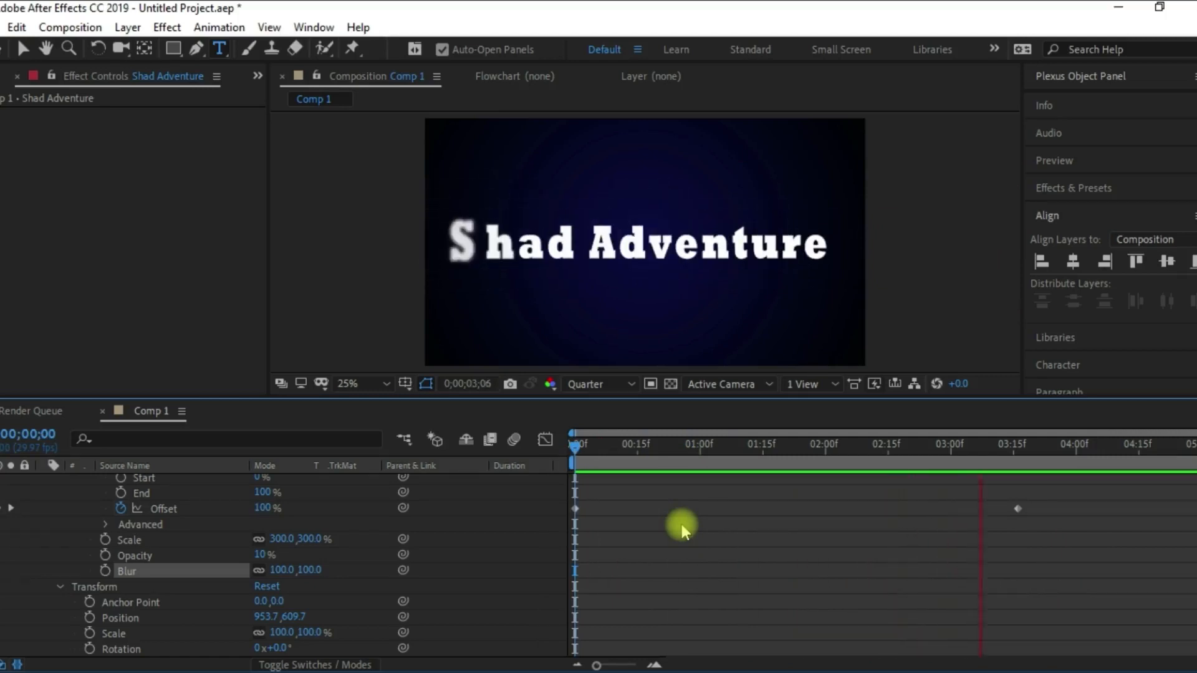
pyautogui.press('space')
pyautogui.scroll(5, 103, 508)
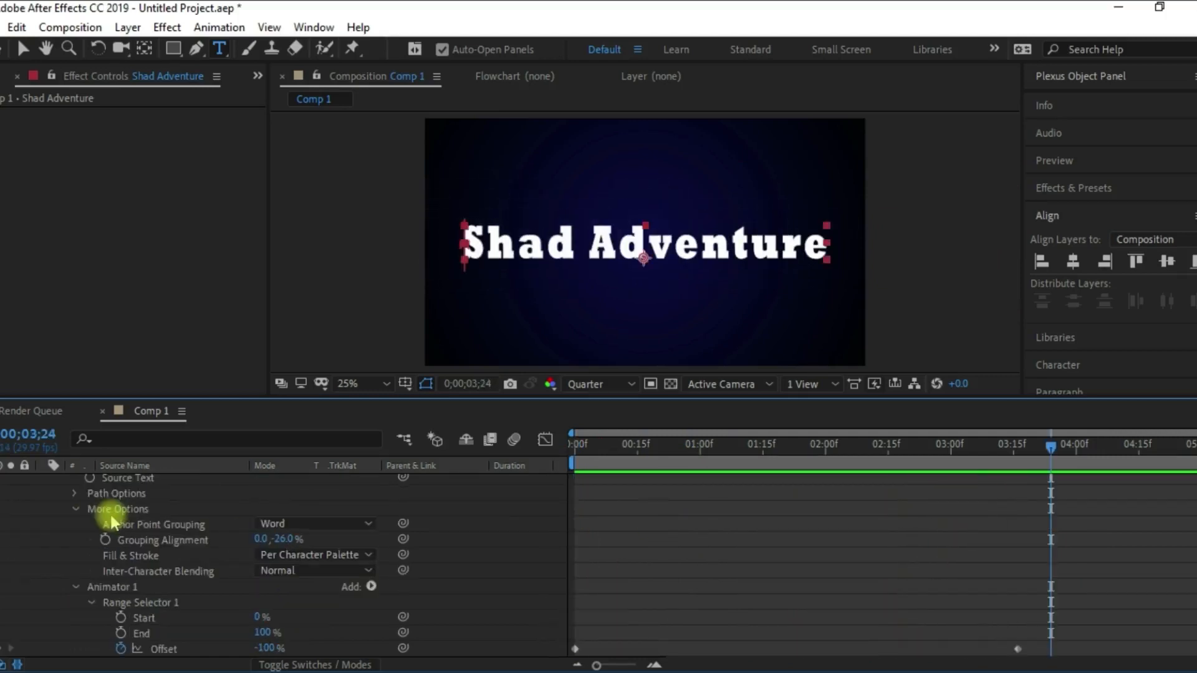
pyautogui.click(43, 485)
pyautogui.press('F9')
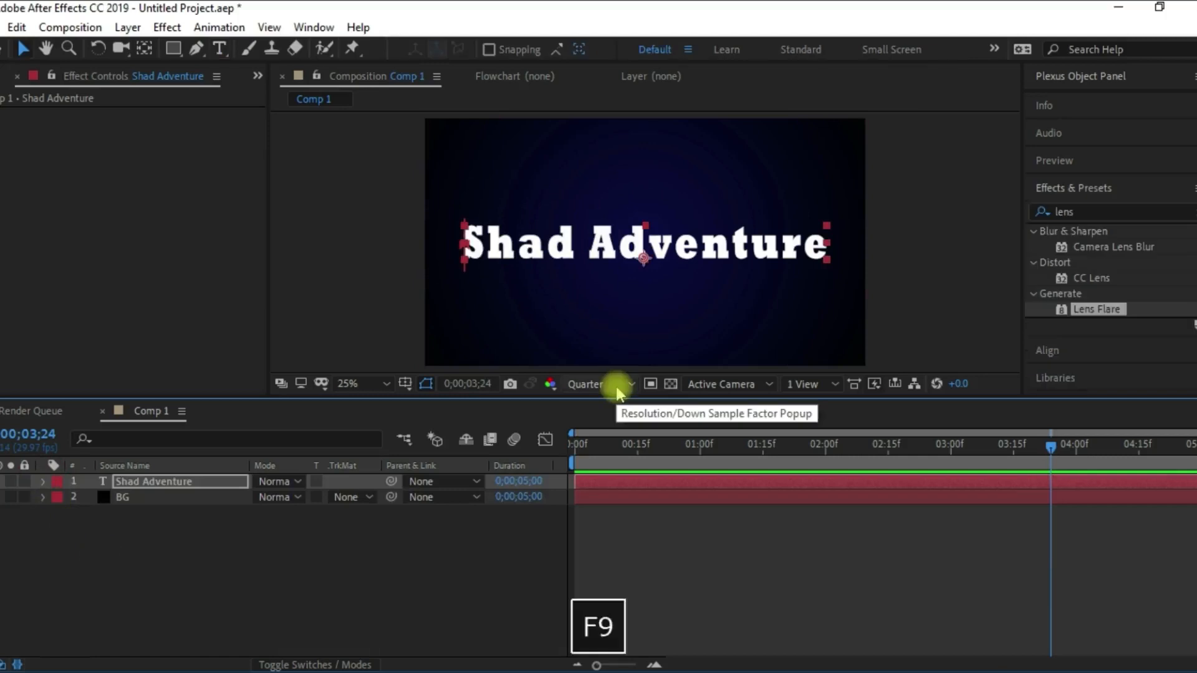
# Create a new black solid layer named Lens Flare at the composition's size.
pyautogui.rightClick(159, 527)
pyautogui.moveTo(261, 359)
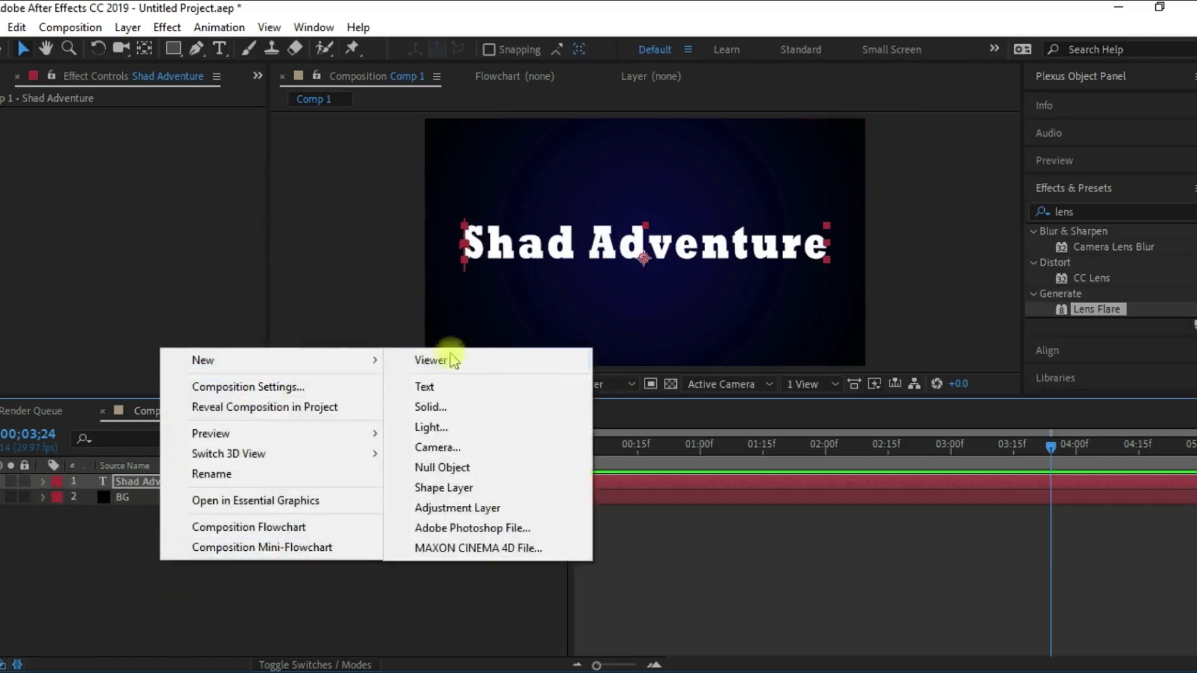
pyautogui.click(458, 409)
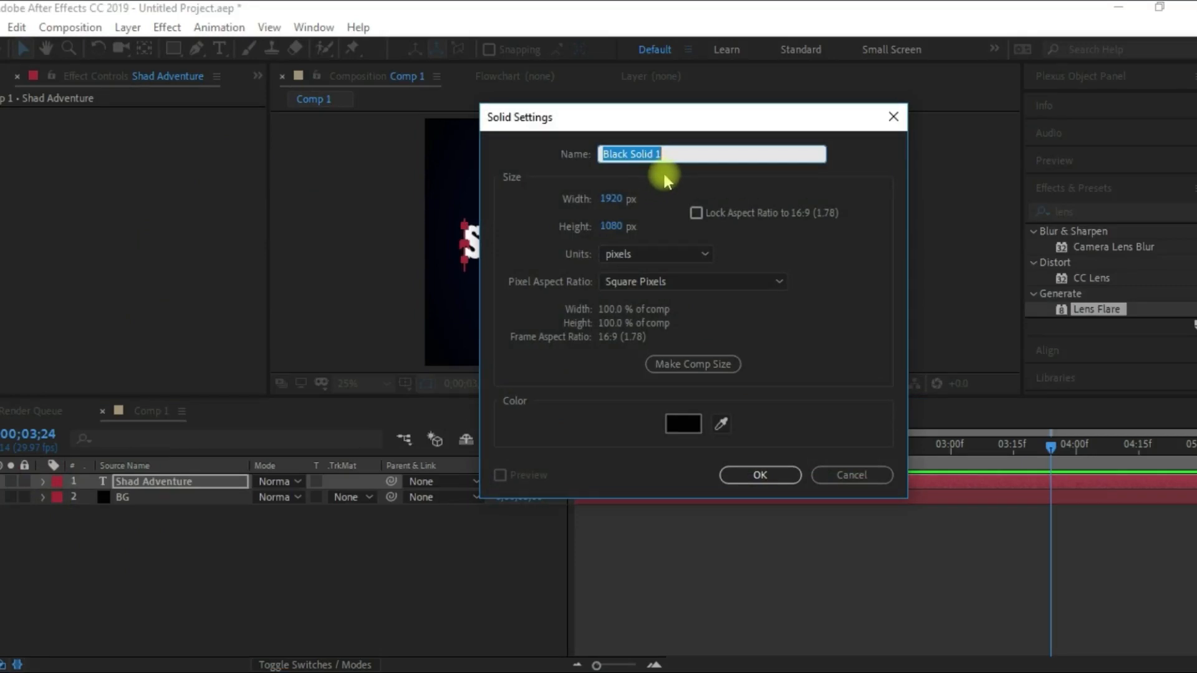
pyautogui.write('Lens Flare')
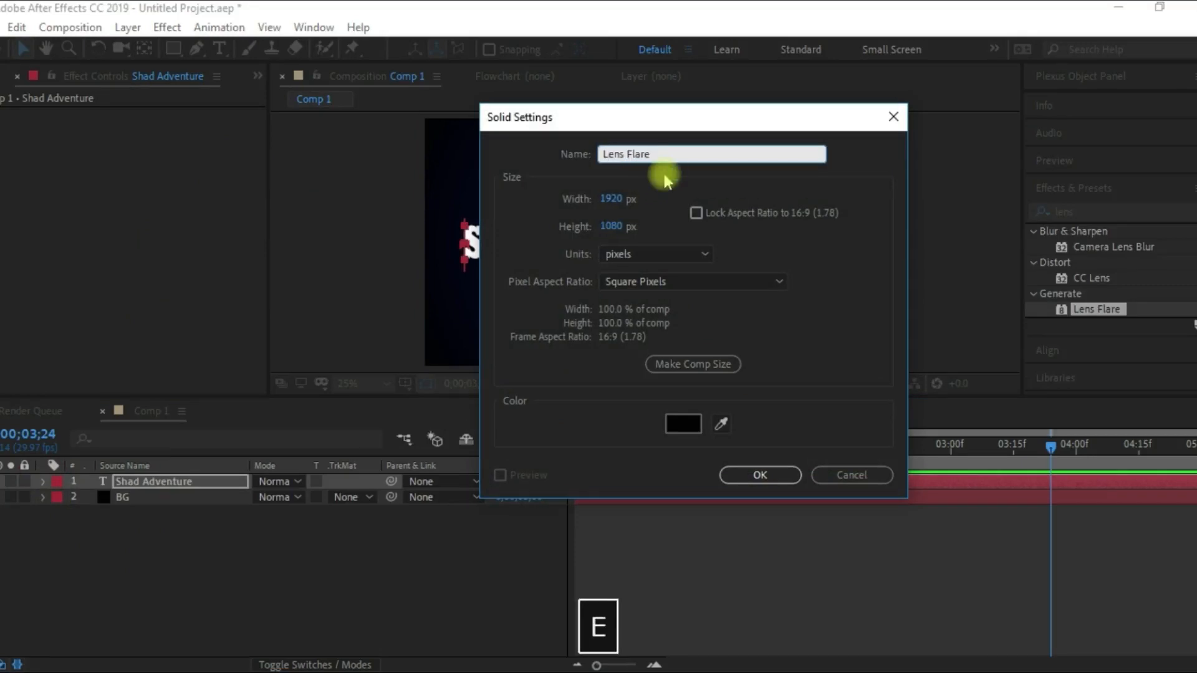
pyautogui.click(696, 364)
pyautogui.click(756, 474)
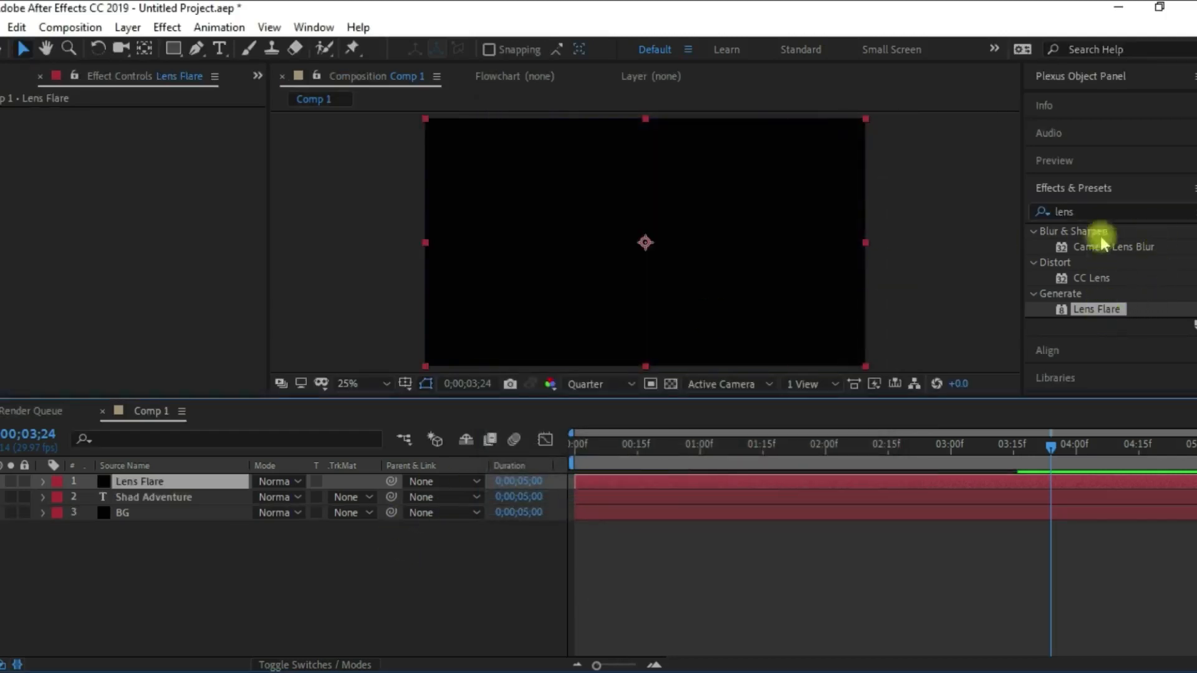
# Apply the Lens Flare effect to the Lens Flare solid and set its Lens Type to 105mm Prime.
pyautogui.click(1086, 211)
pyautogui.moveTo(1059, 310); pyautogui.dragTo(224, 484)
pyautogui.click(355, 499)
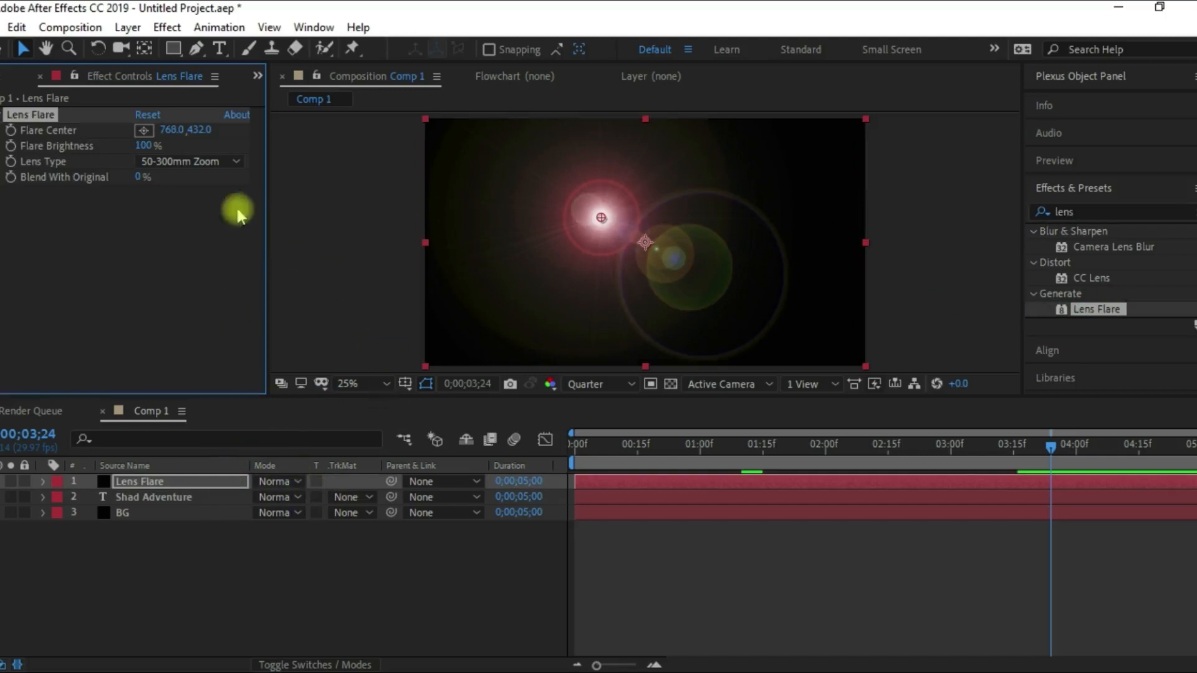
pyautogui.click(177, 161)
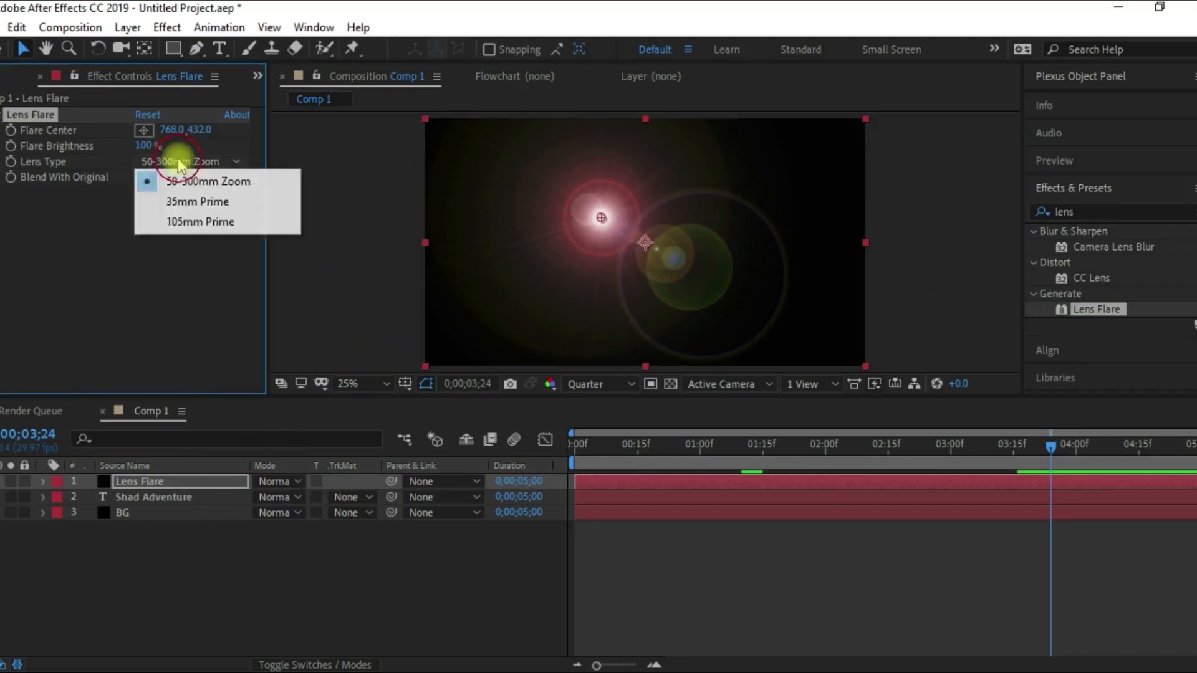
pyautogui.click(181, 224)
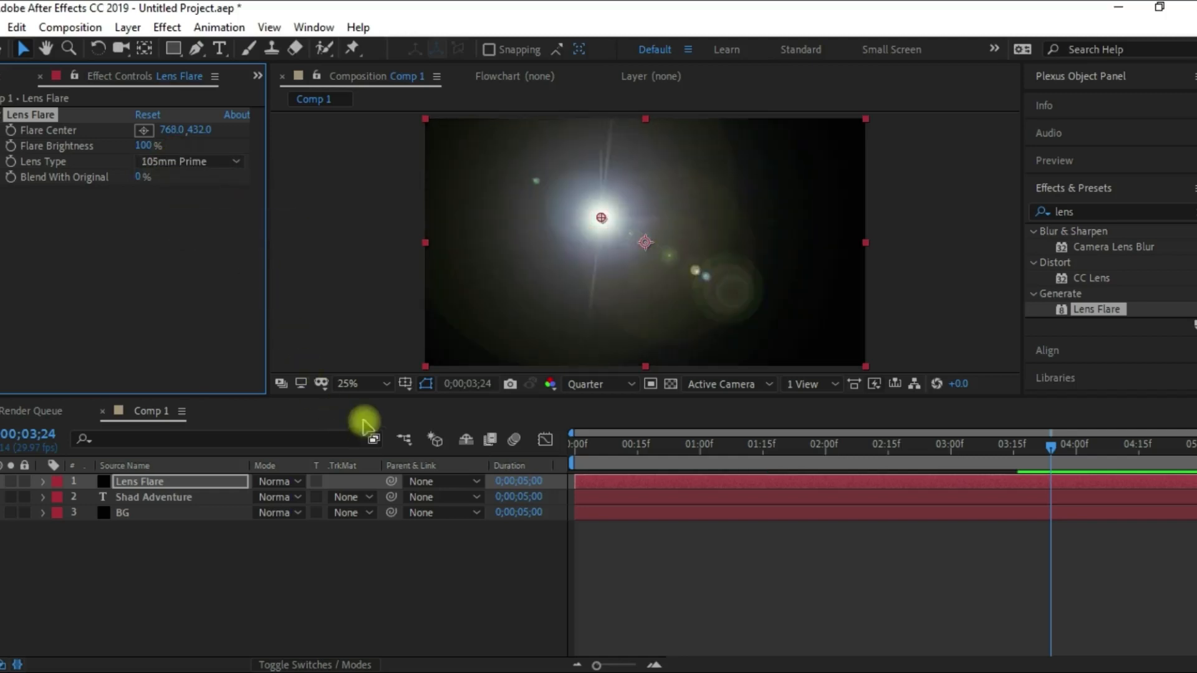
# Set the blending mode of both the Lens Flare and Shad Adventure layers to Add.
pyautogui.click(296, 482)
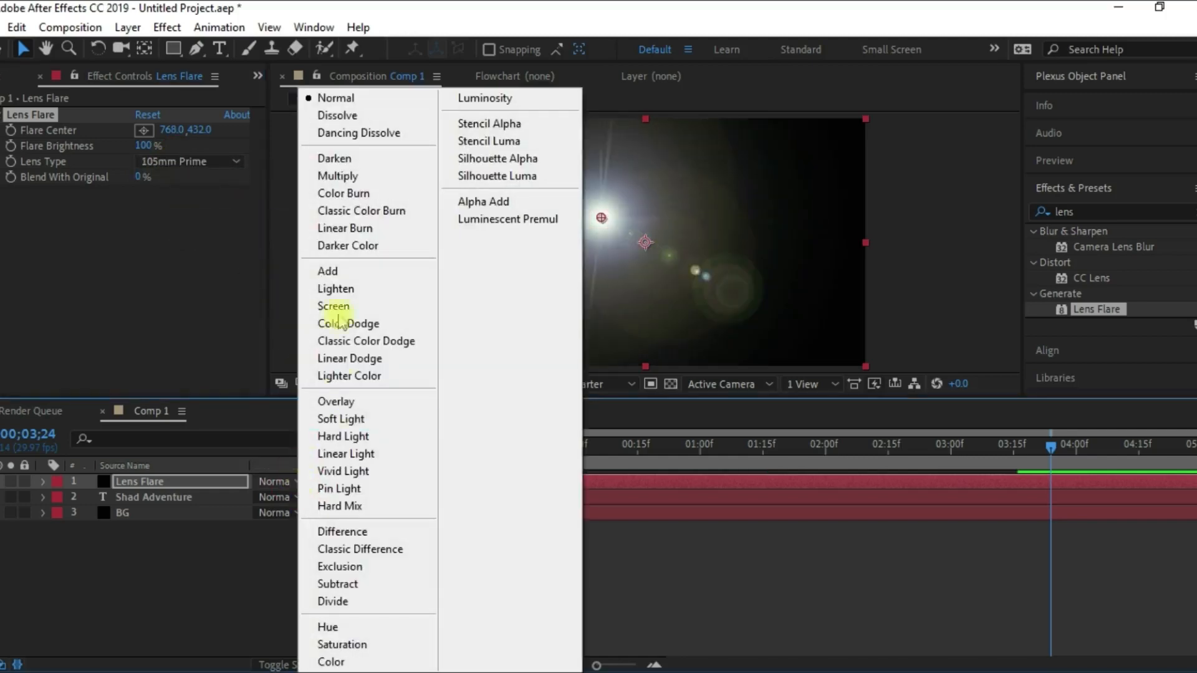
pyautogui.click(335, 273)
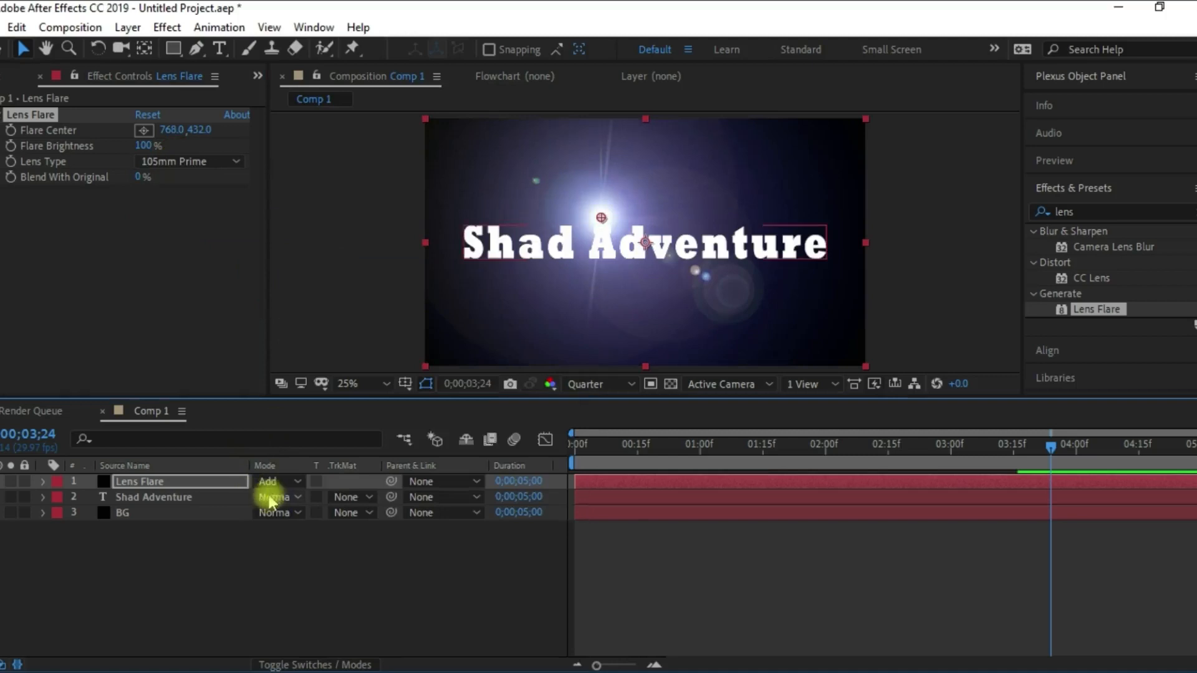
pyautogui.click(284, 497)
pyautogui.click(334, 268)
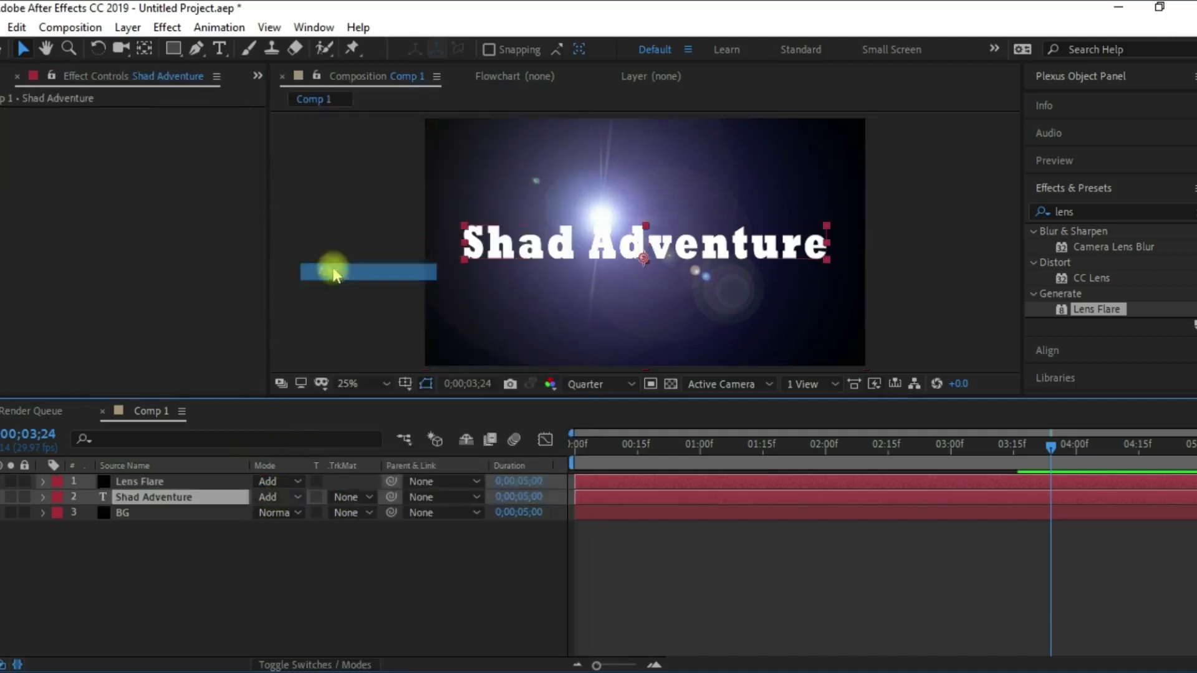
# Place the Flare Center beyond the frame's left edge at about -300, 480 and keyframe it at 0;00;01;03.
pyautogui.moveTo(761, 455); pyautogui.dragTo(712, 475)
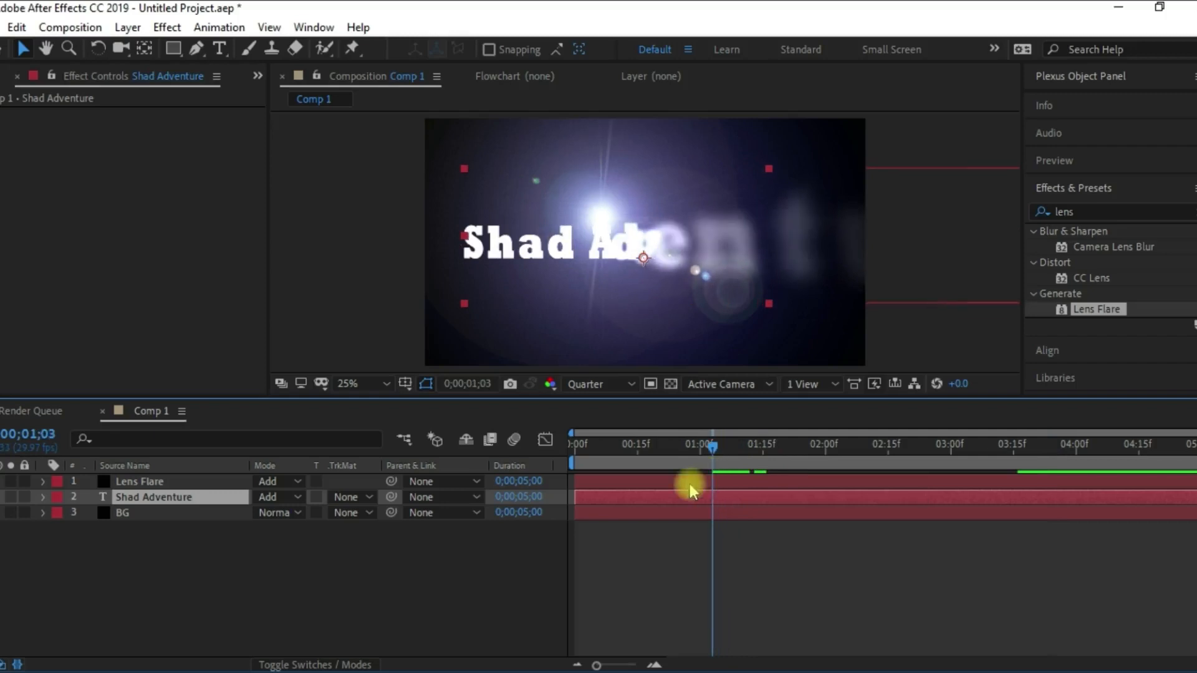
pyautogui.click(147, 485)
pyautogui.click(75, 119)
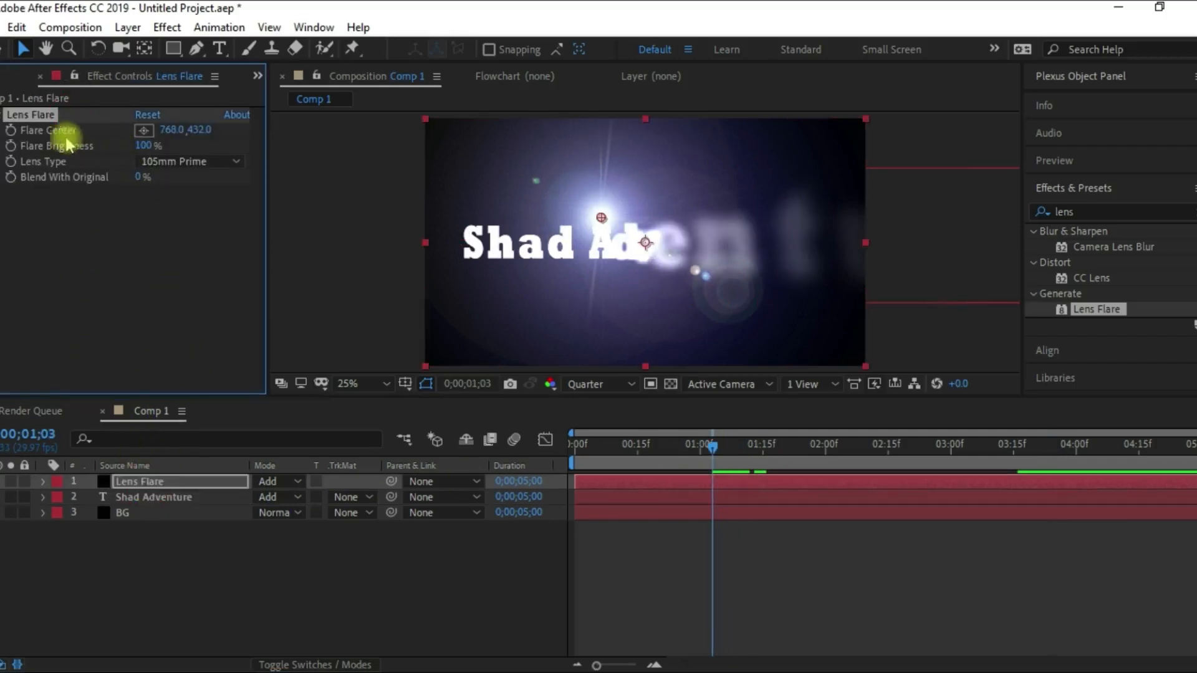
pyautogui.click(144, 130)
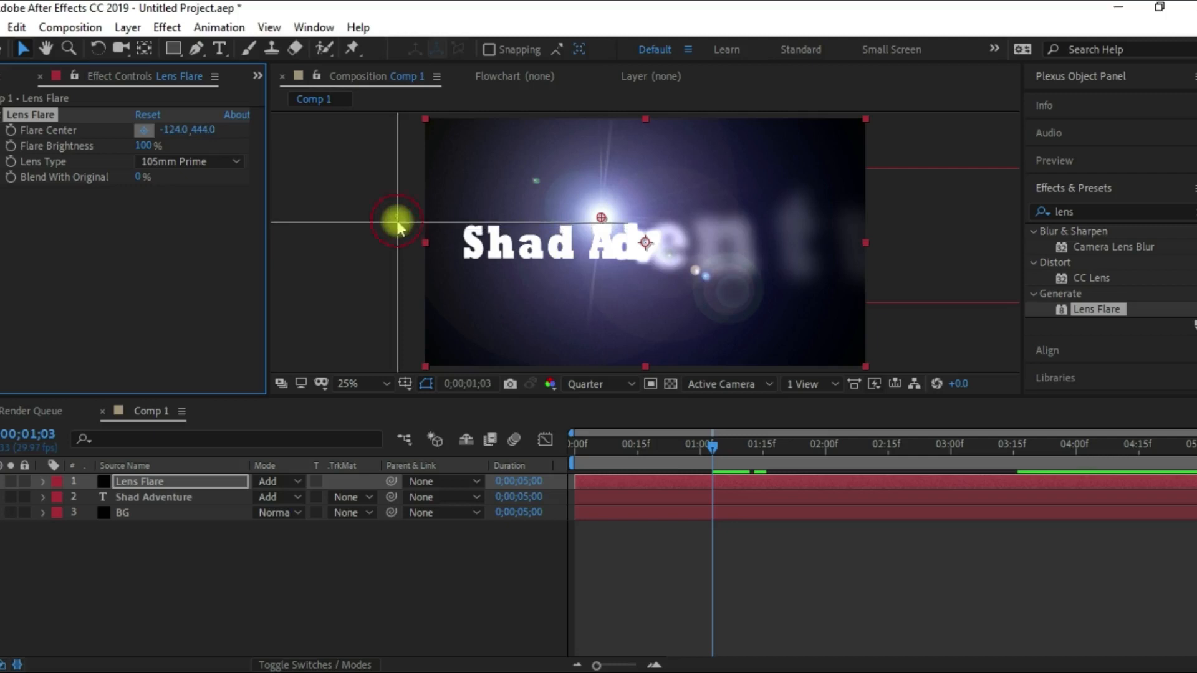
pyautogui.click(397, 223)
pyautogui.moveTo(397, 223); pyautogui.dragTo(365, 232)
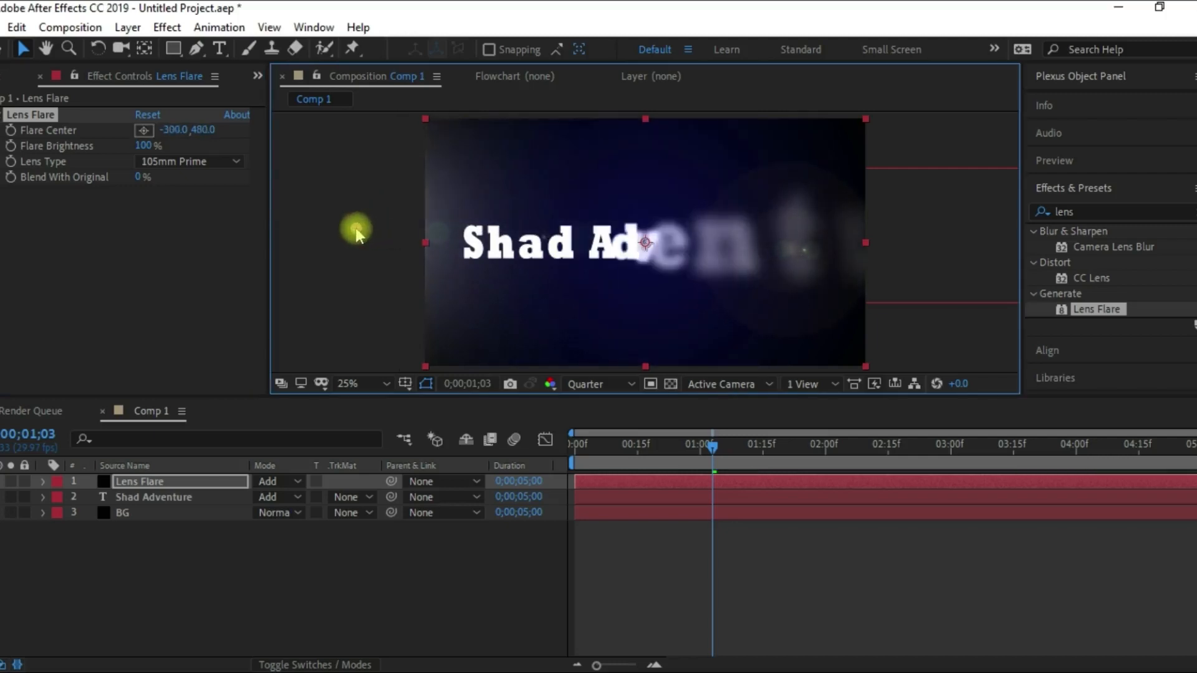
pyautogui.click(11, 131)
# At 0;00;03;13, move the Flare Center beyond the frame's right edge to about 2444, 572 and preview from the start.
pyautogui.moveTo(712, 448); pyautogui.dragTo(995, 475)
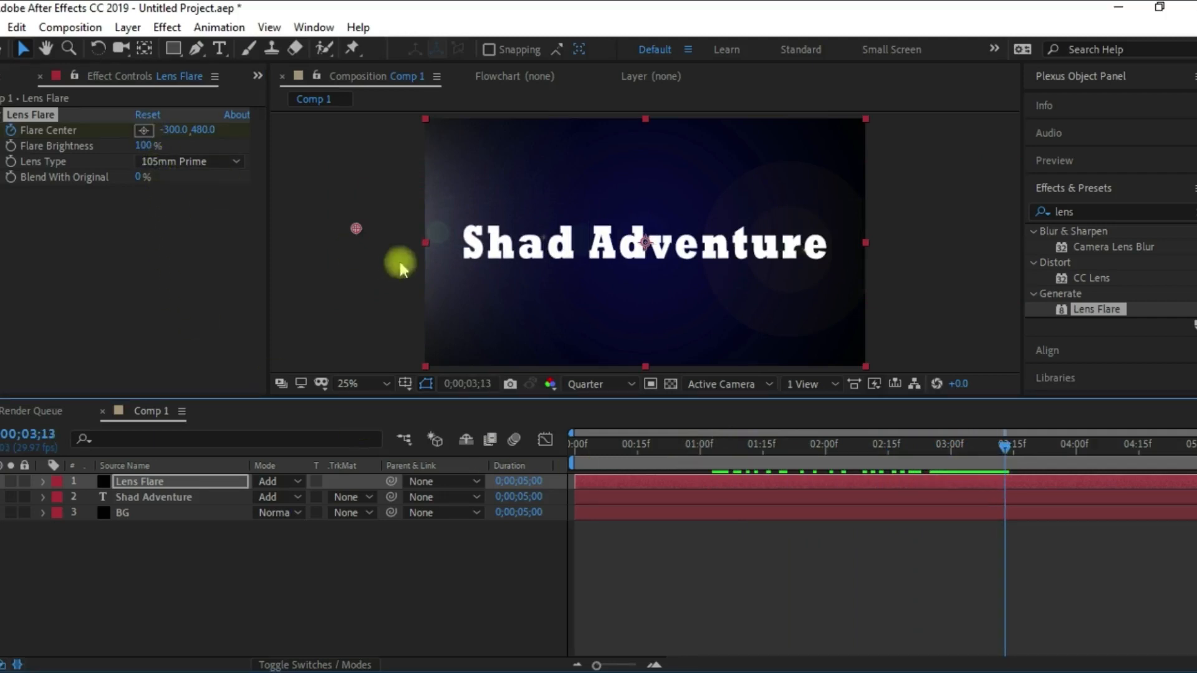
pyautogui.moveTo(354, 232); pyautogui.dragTo(971, 253)
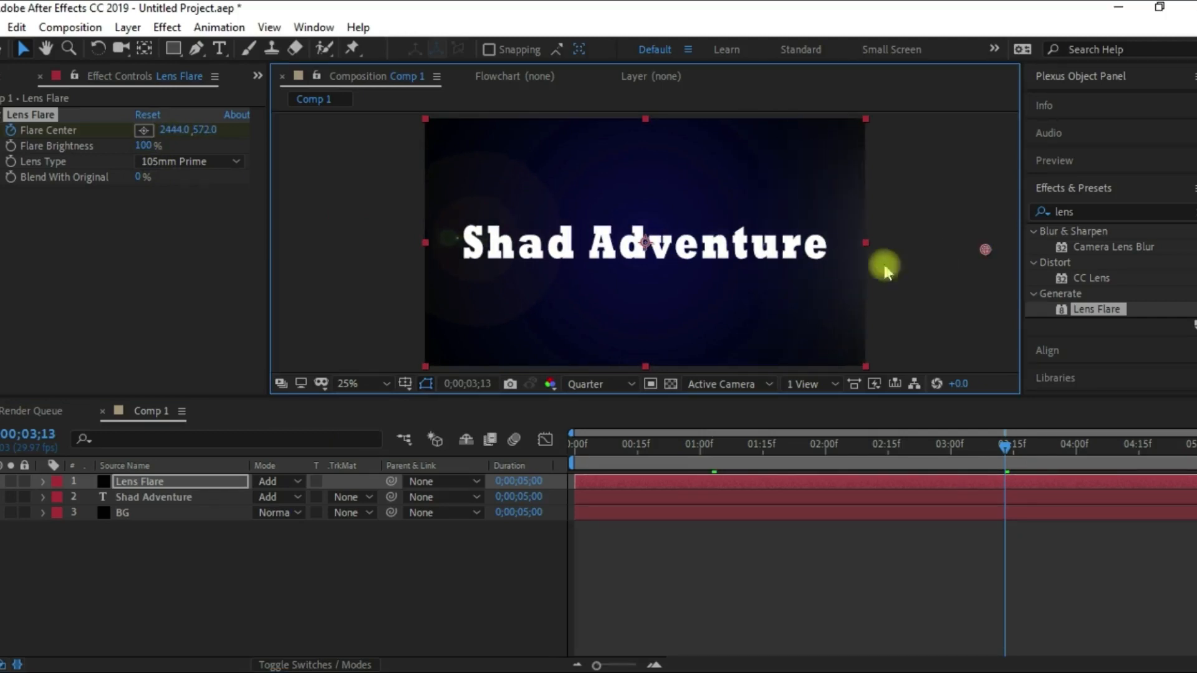
pyautogui.click(188, 485)
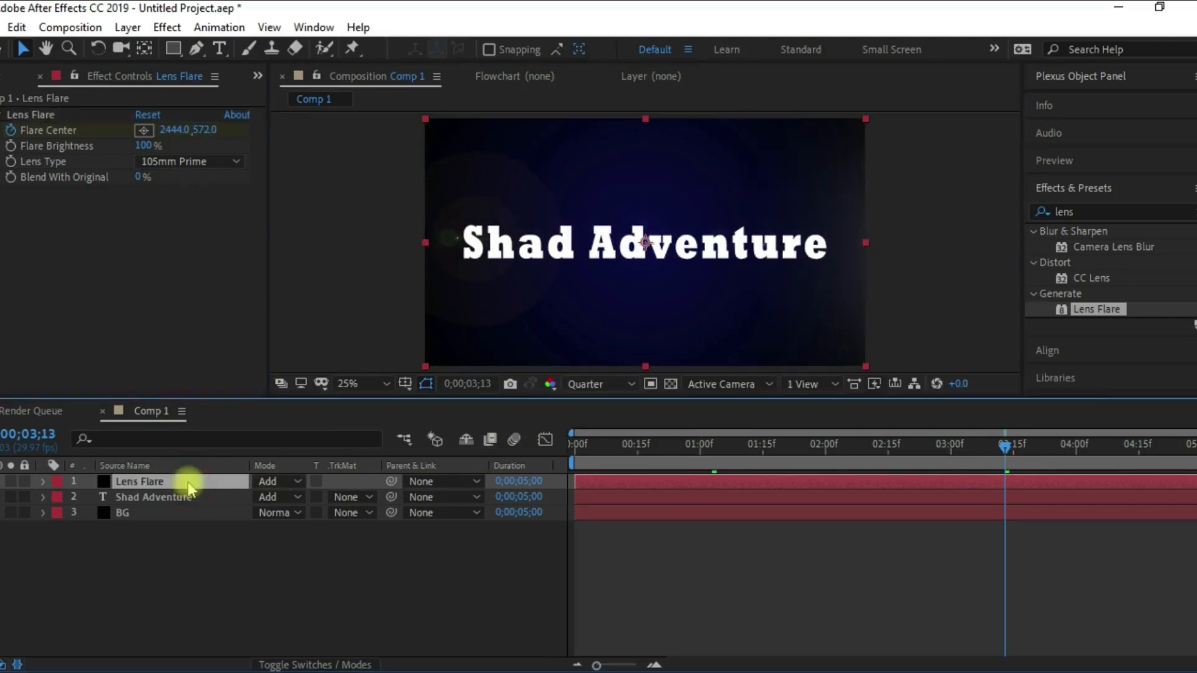
pyautogui.moveTo(1010, 449); pyautogui.dragTo(530, 470)
pyautogui.press('space')
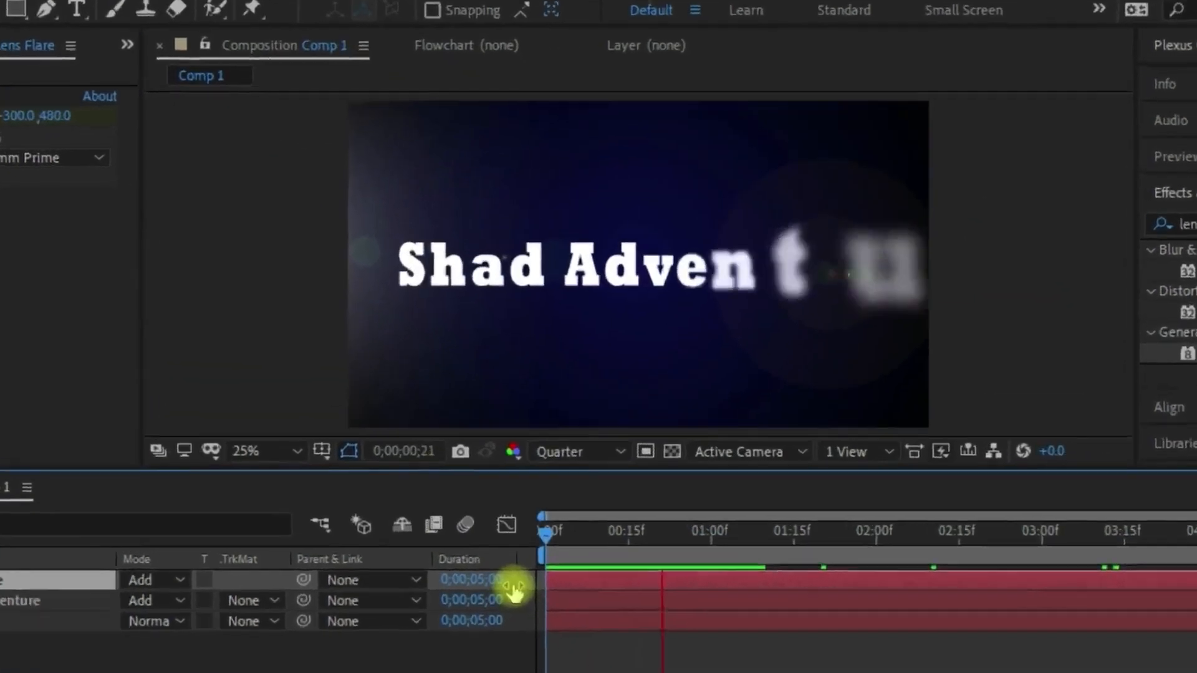